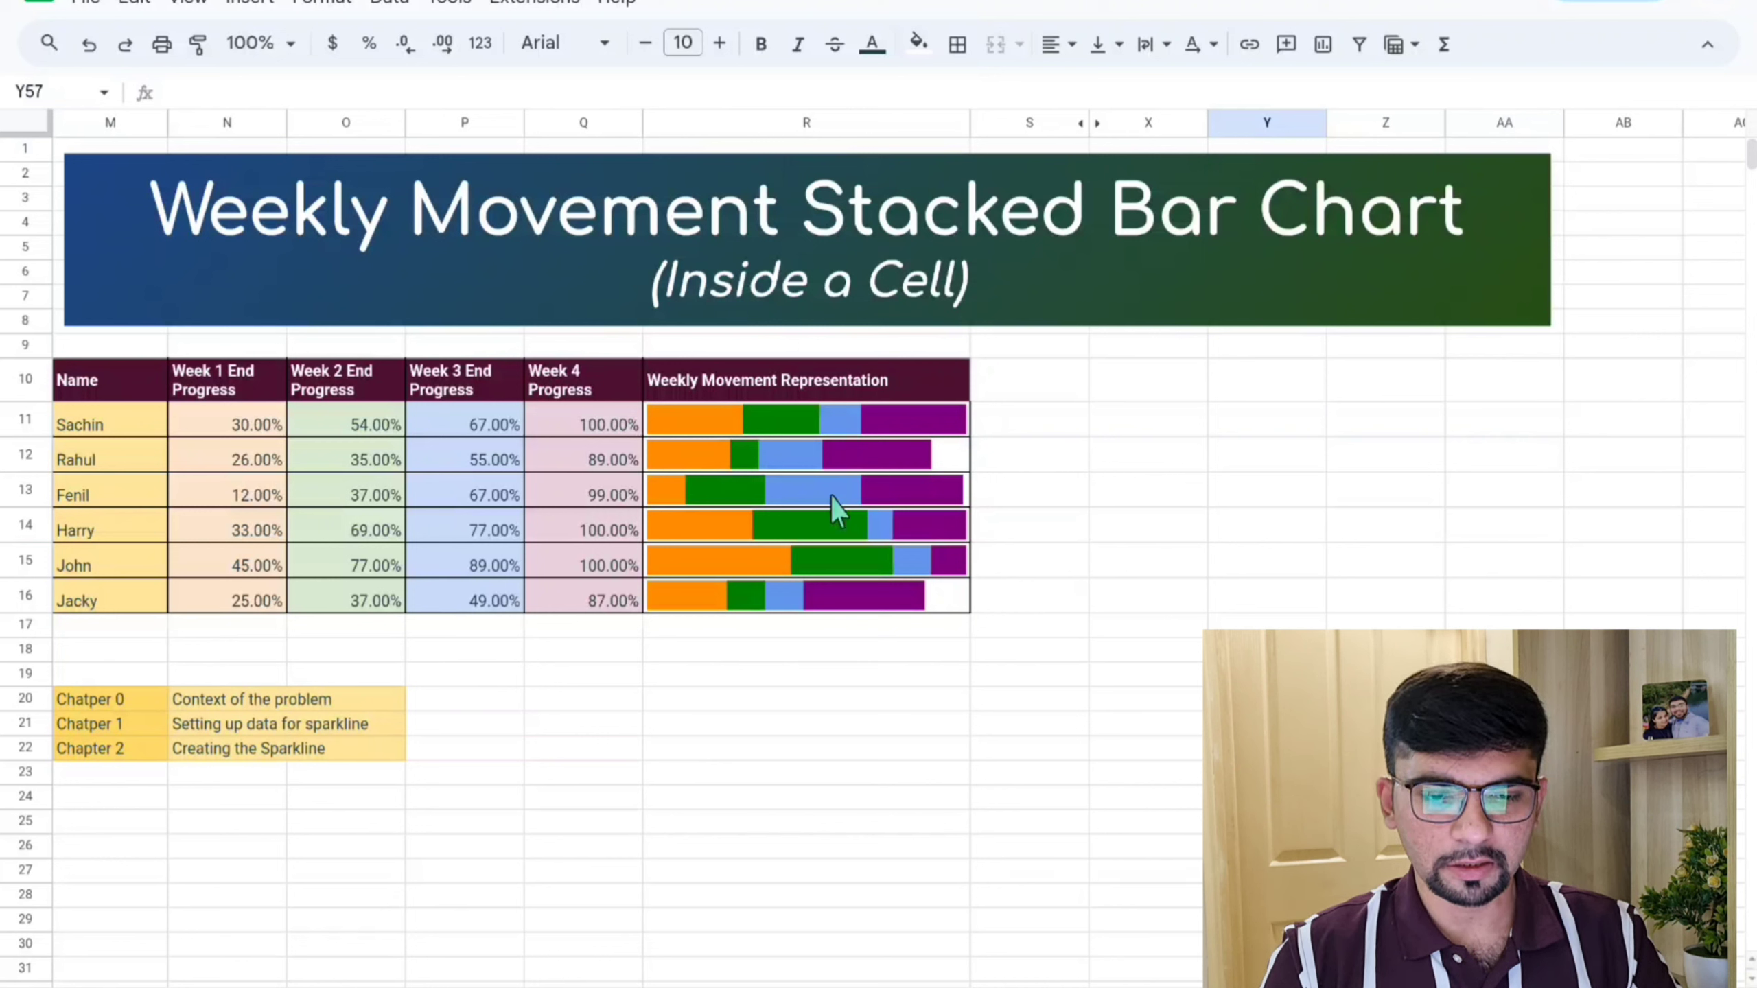
Step: Clear the existing sparklines from the Weekly Movement Representation column, range R11:R17
drag(855, 436, 860, 628)
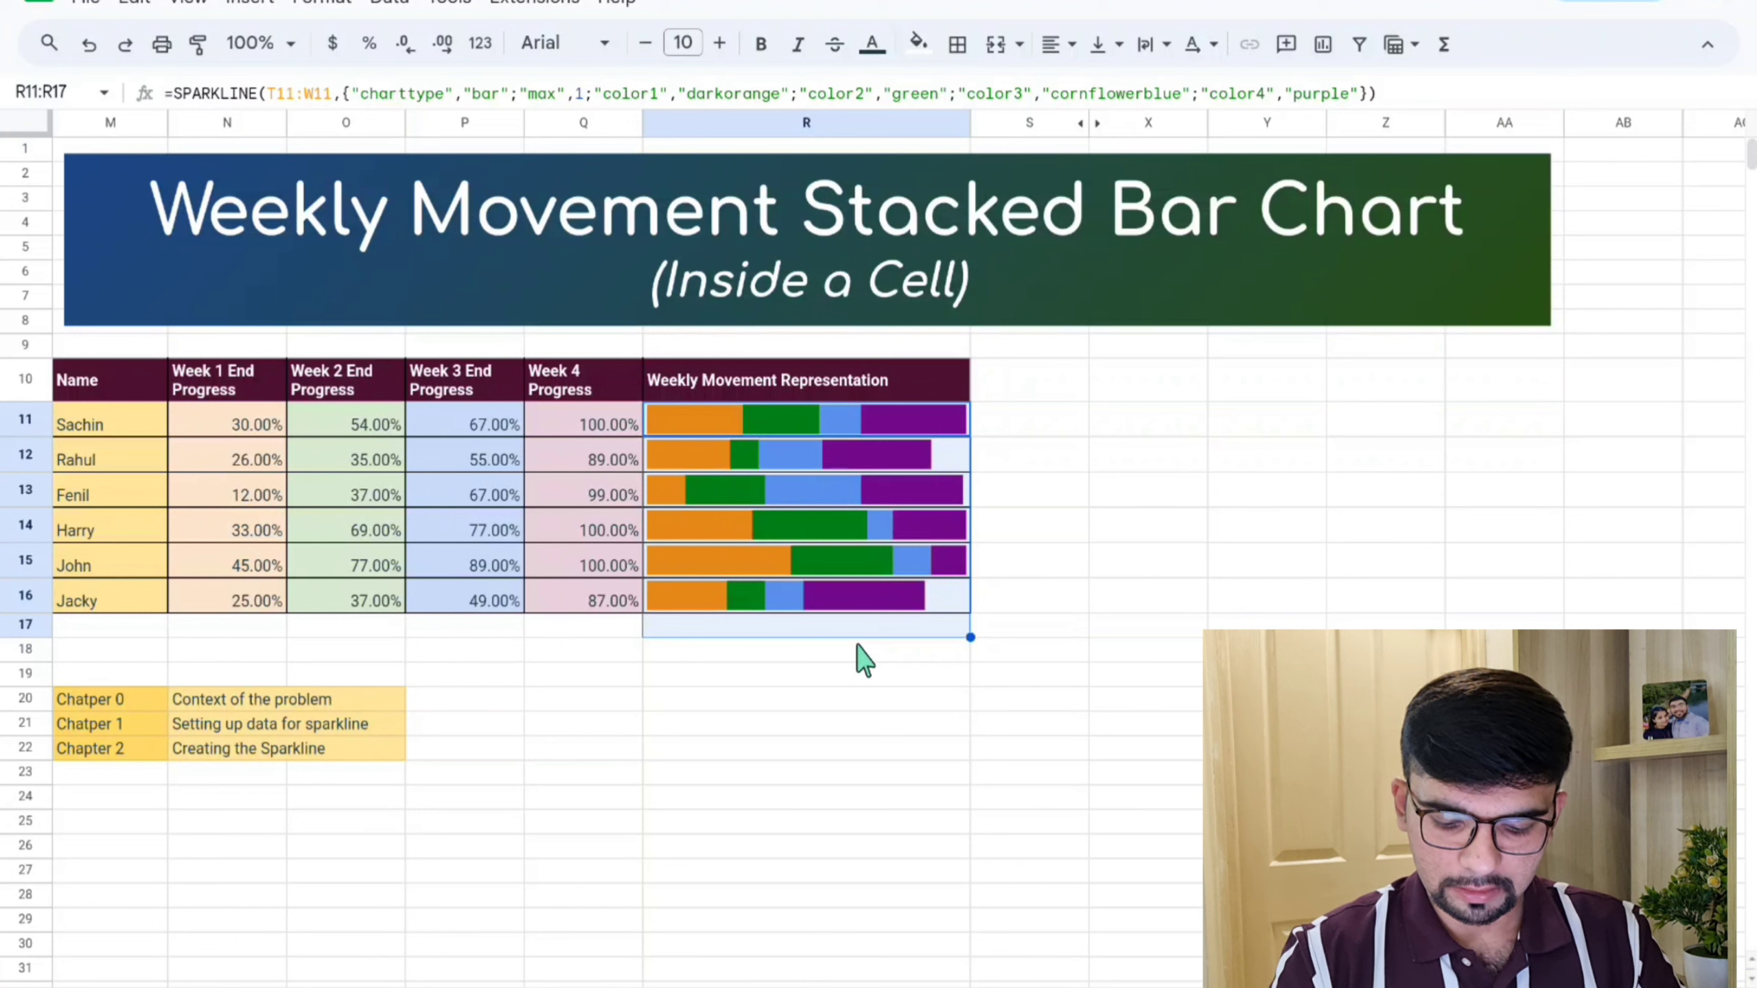
key(Delete)
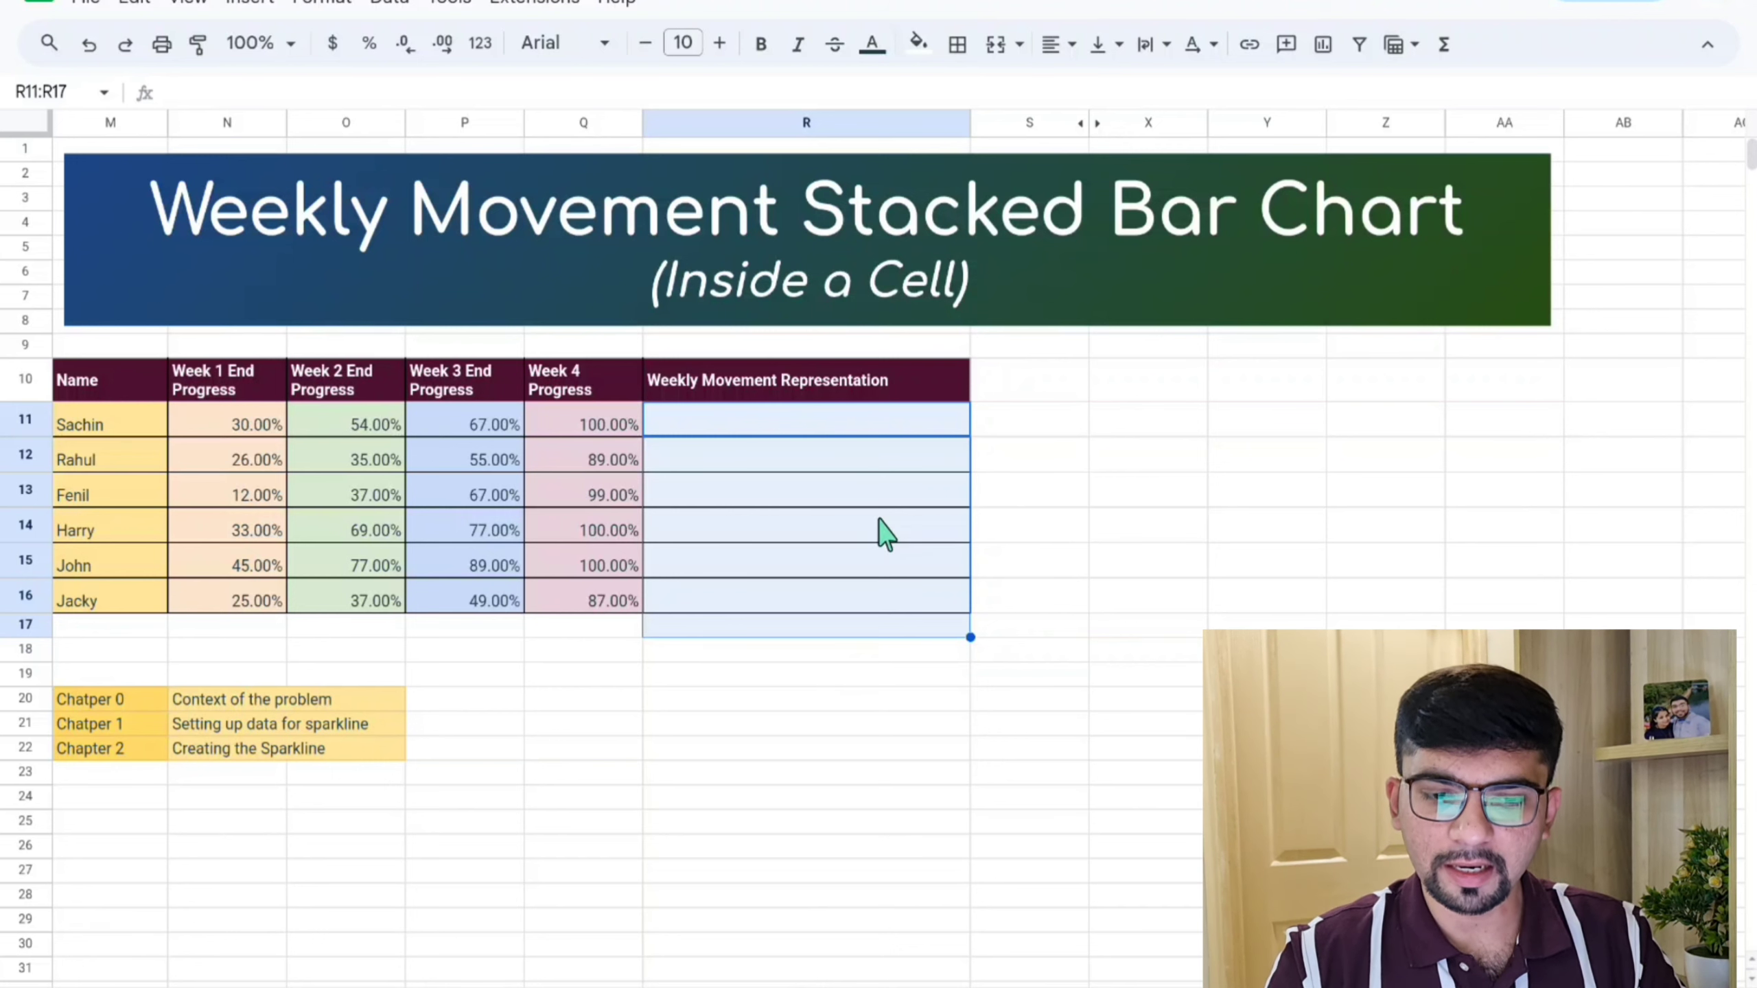
click(1015, 507)
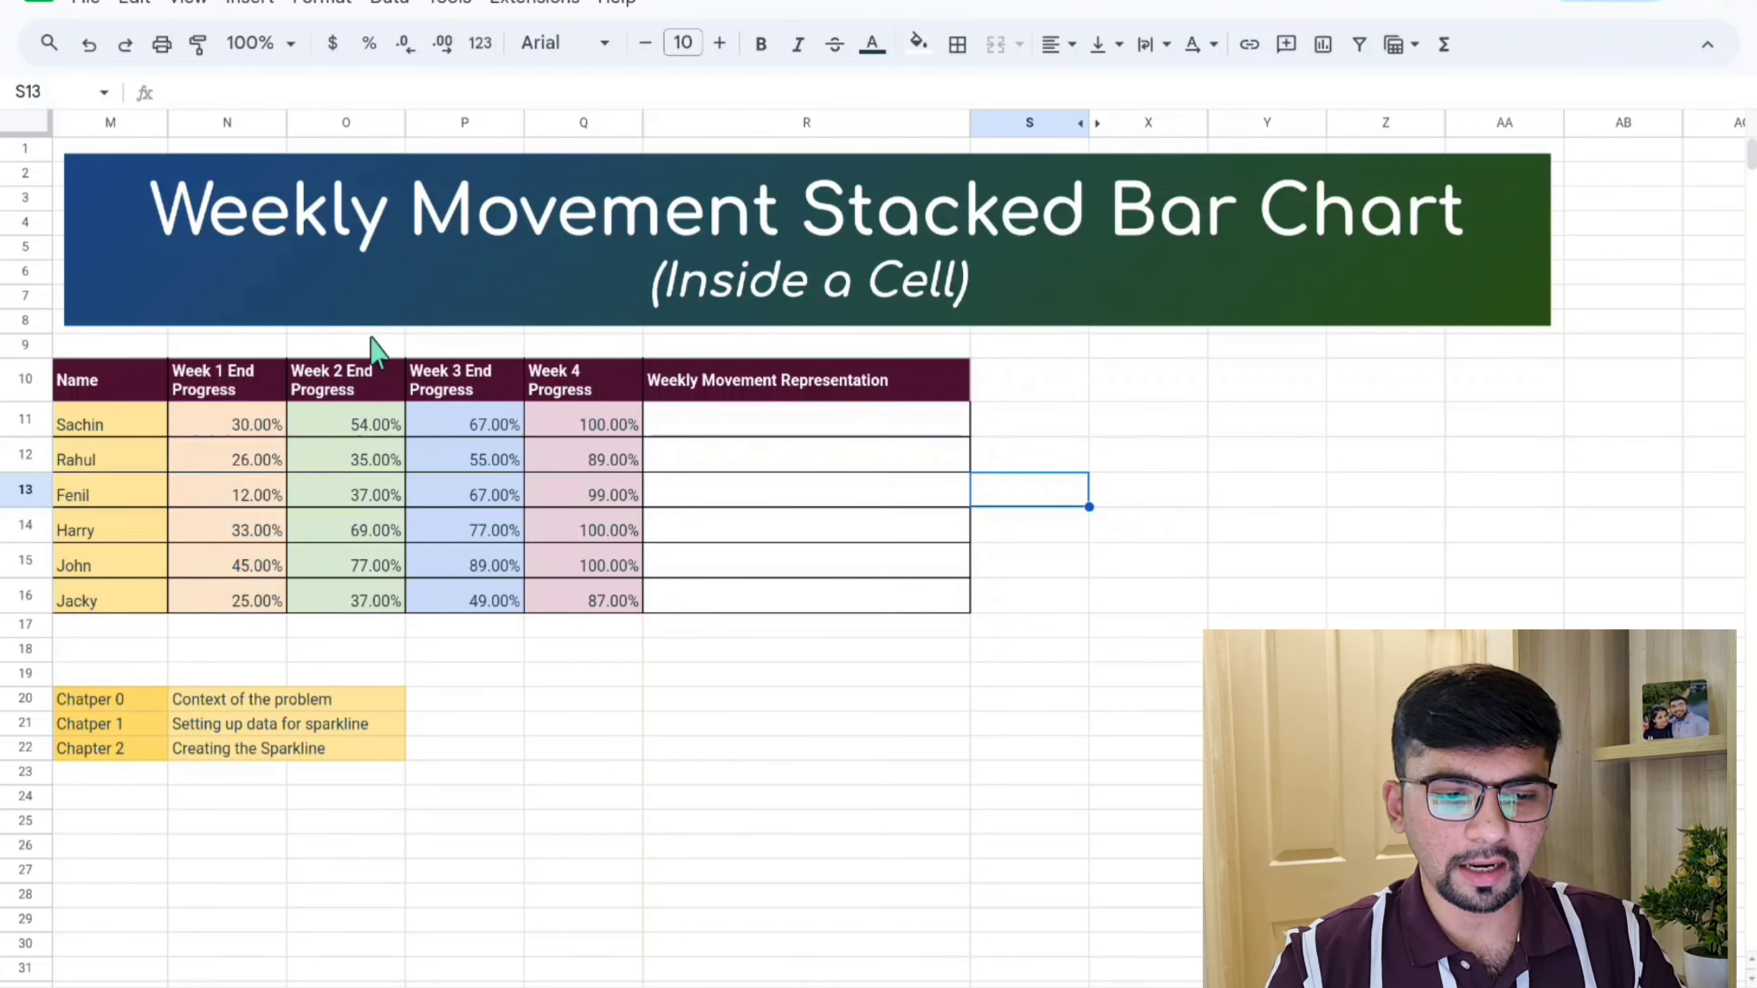
click(243, 431)
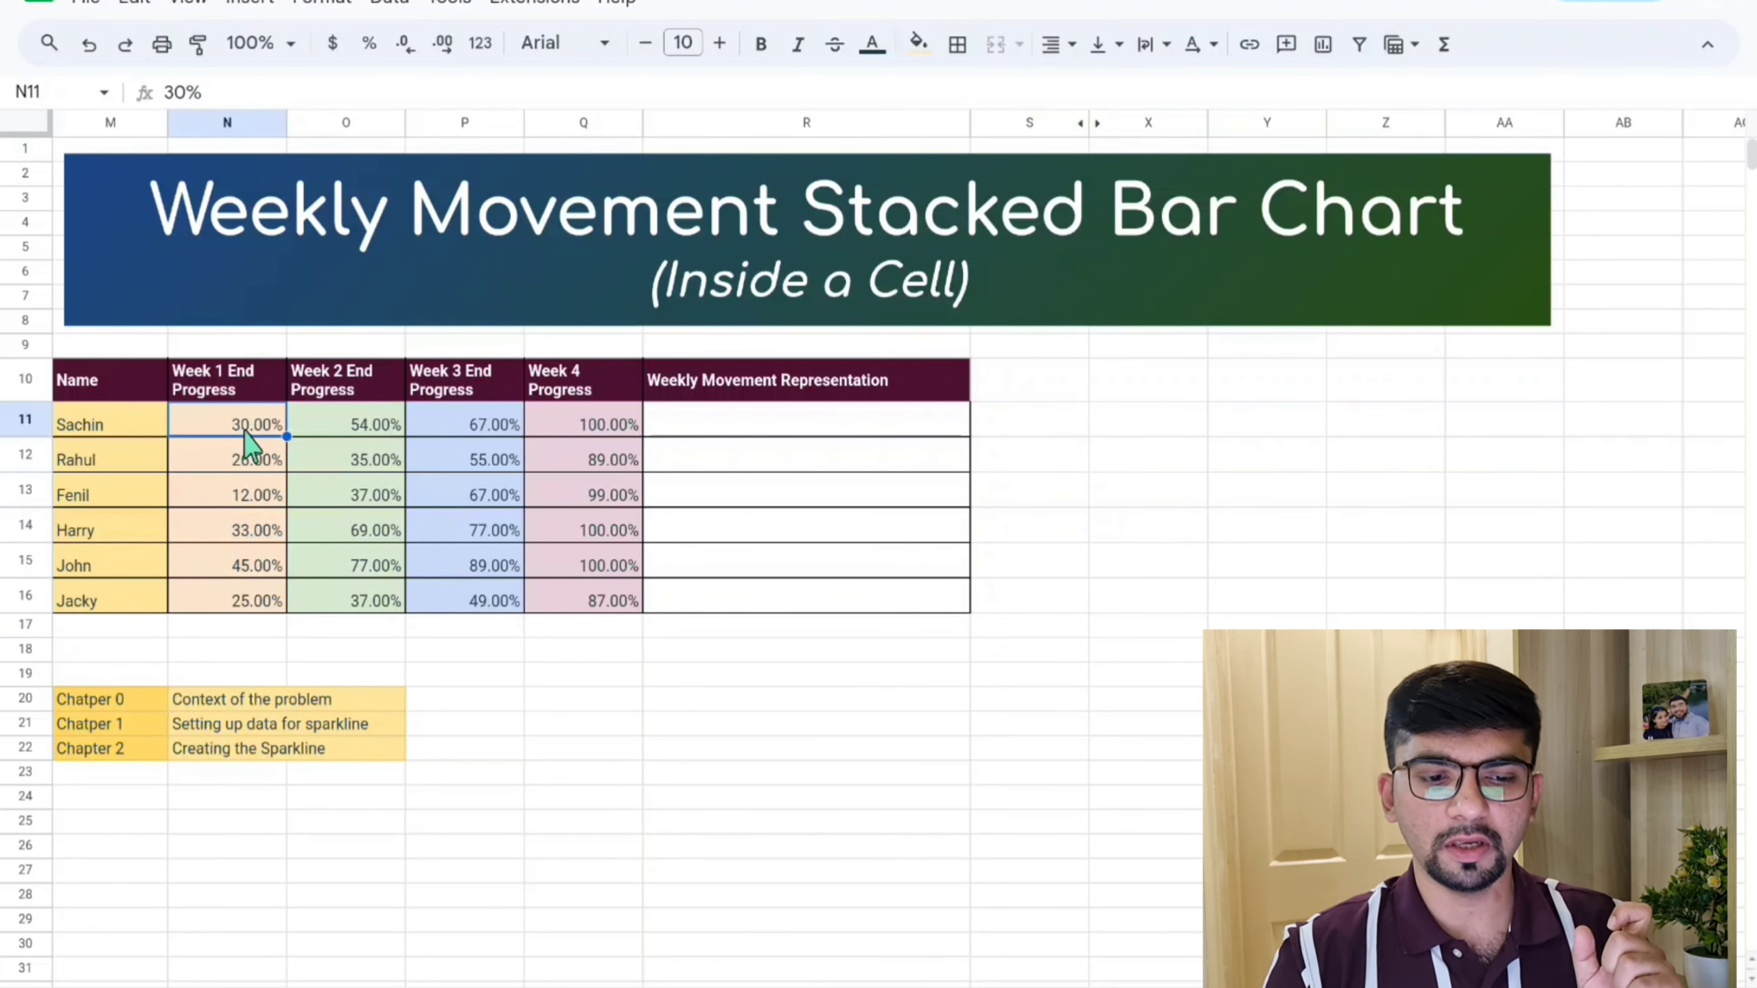
click(342, 430)
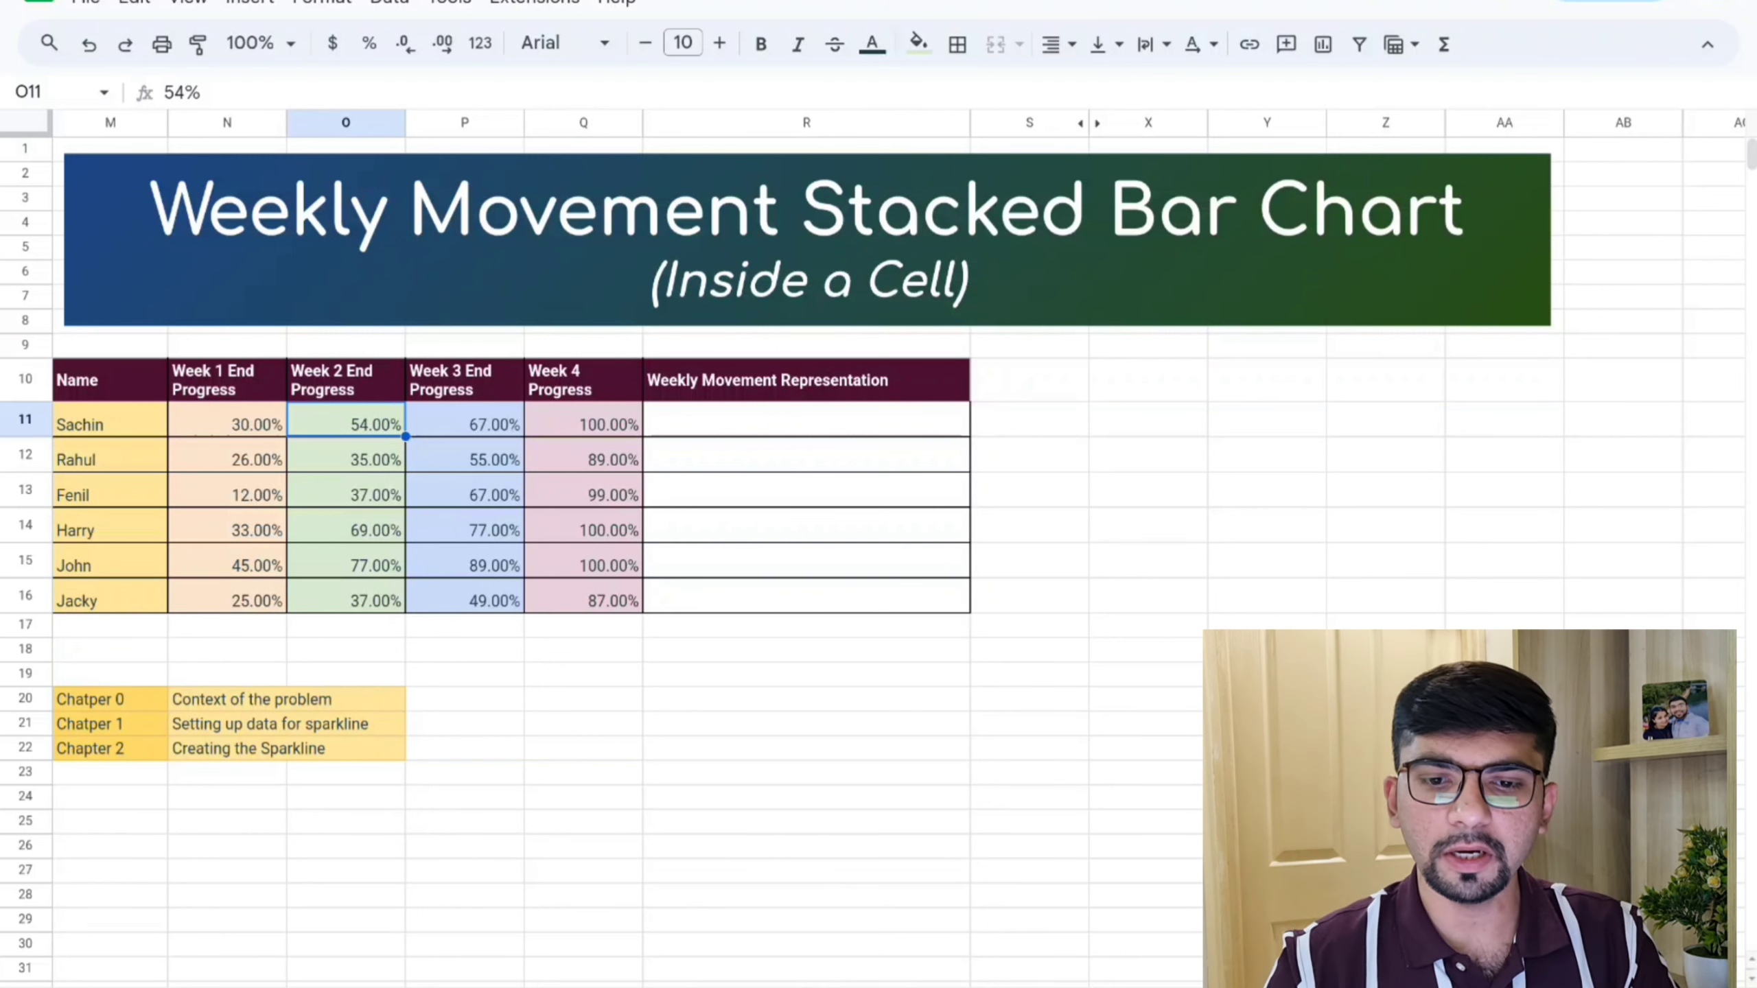
Step: Unhide calculation columns T to W and clear the existing formulas in T11:W16
click(1093, 123)
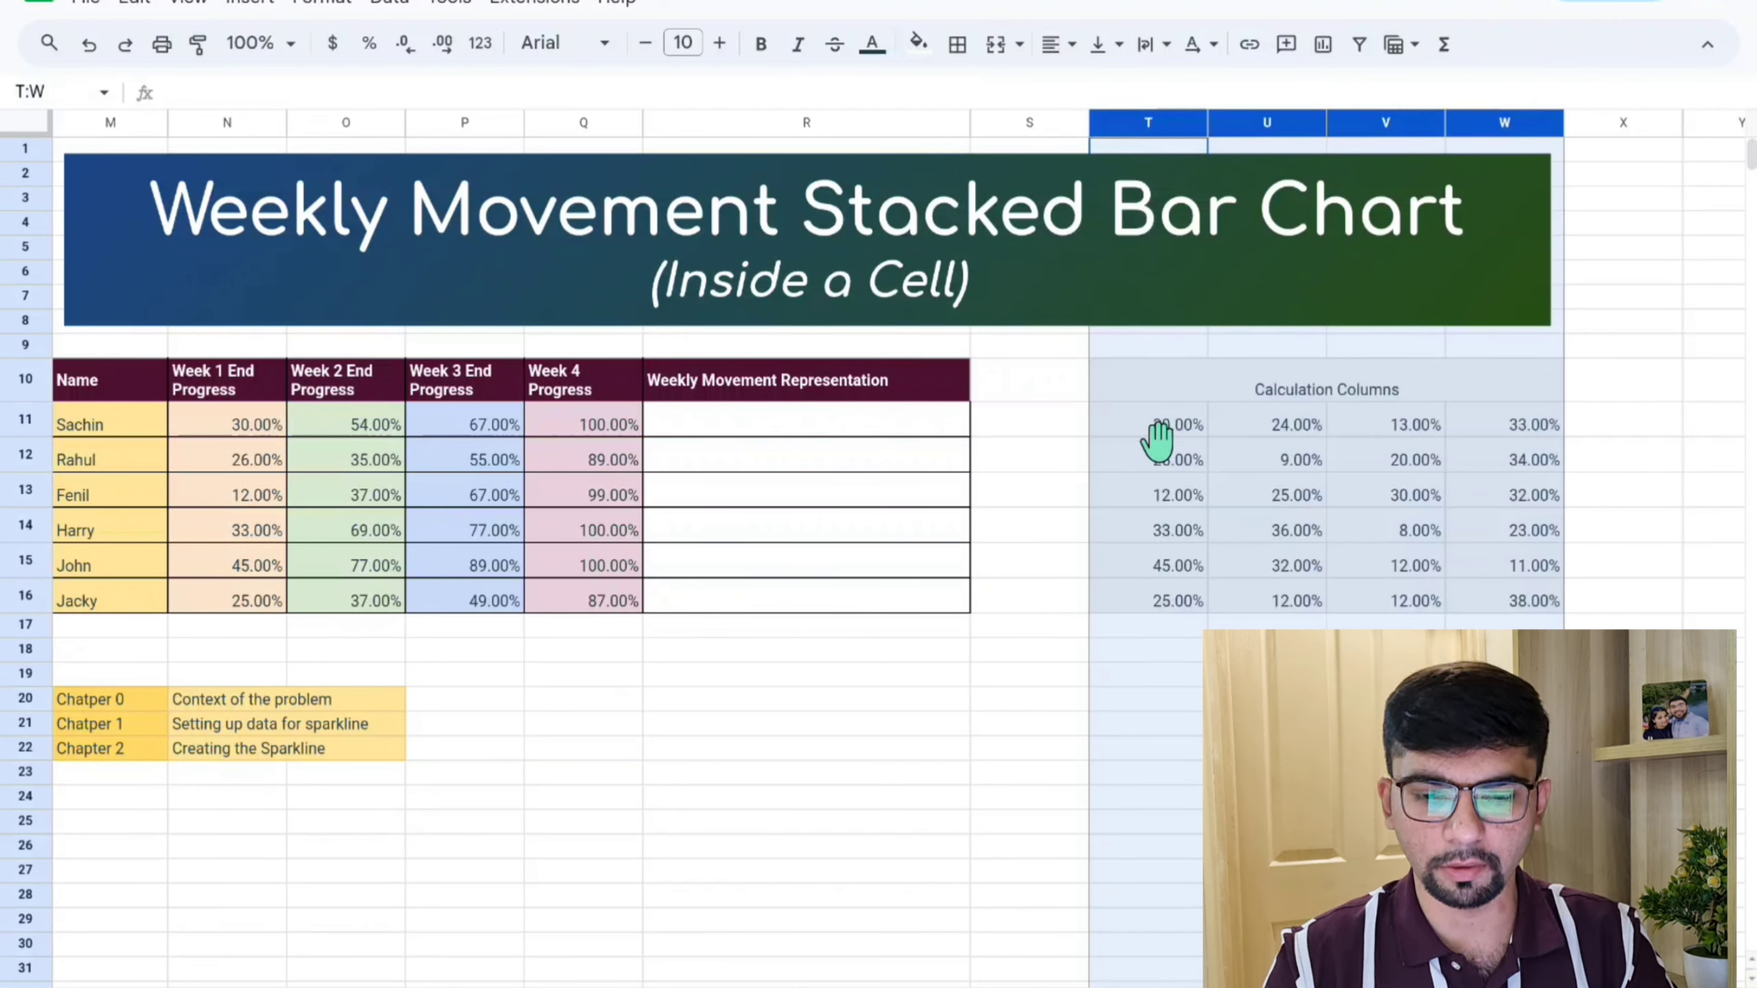
click(1153, 448)
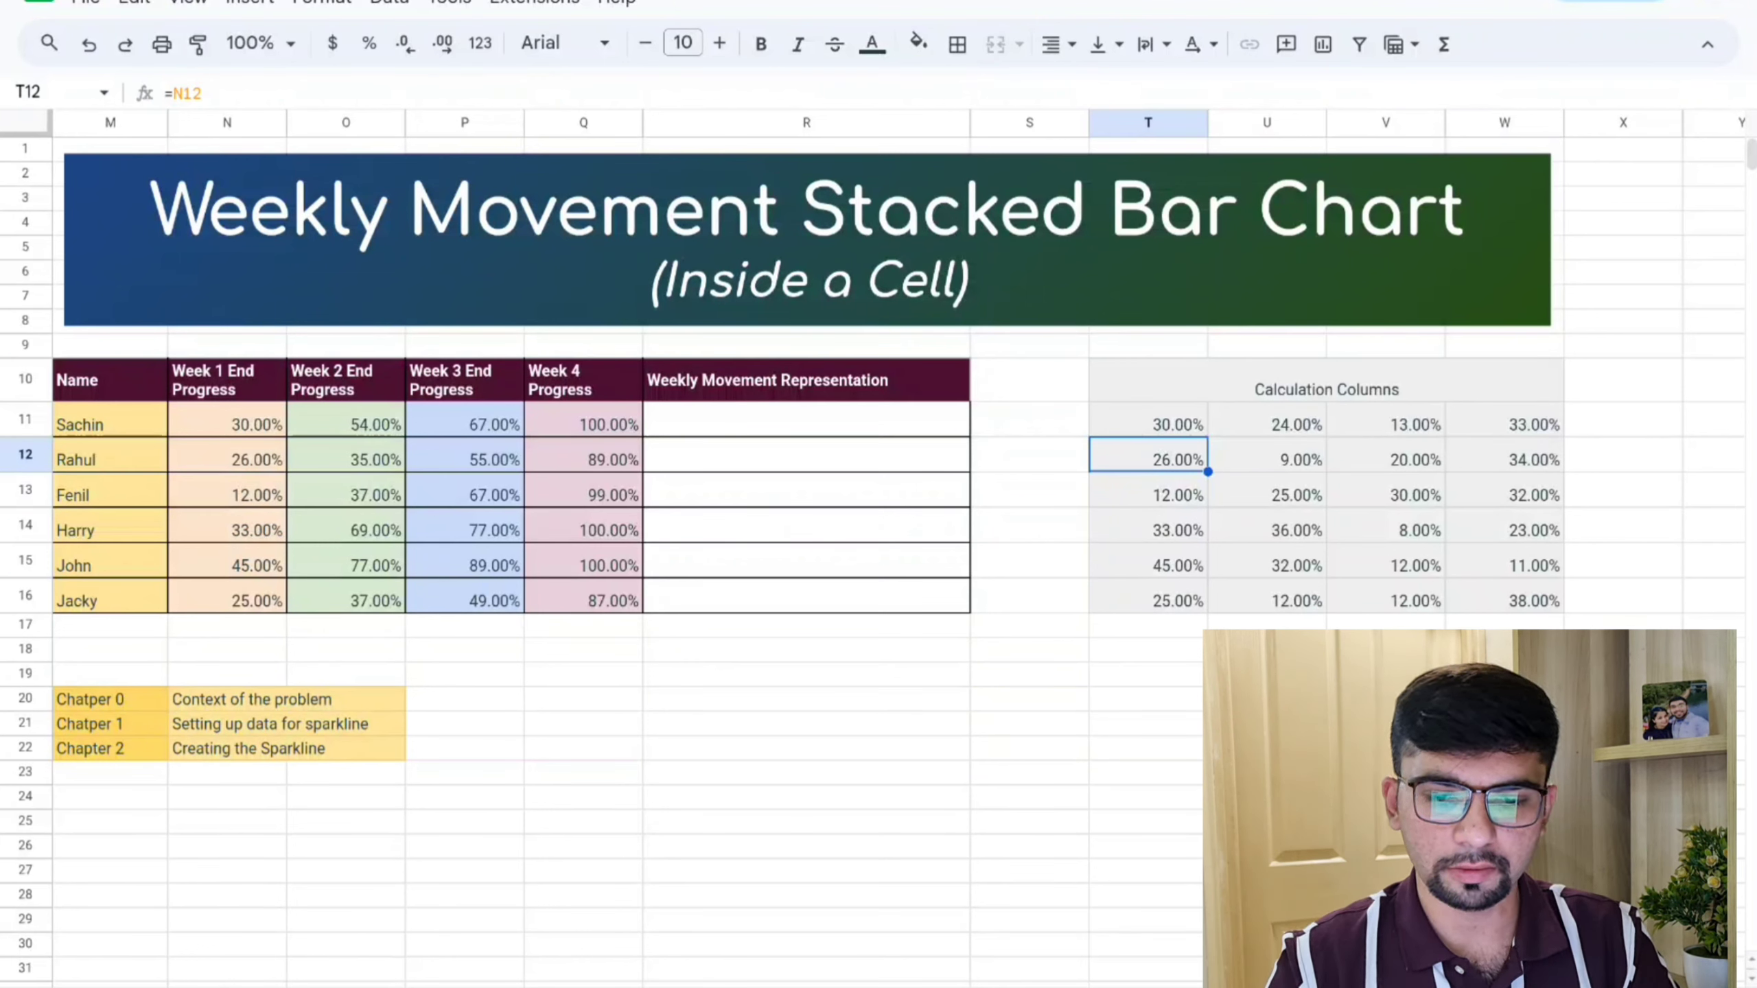
click(1196, 424)
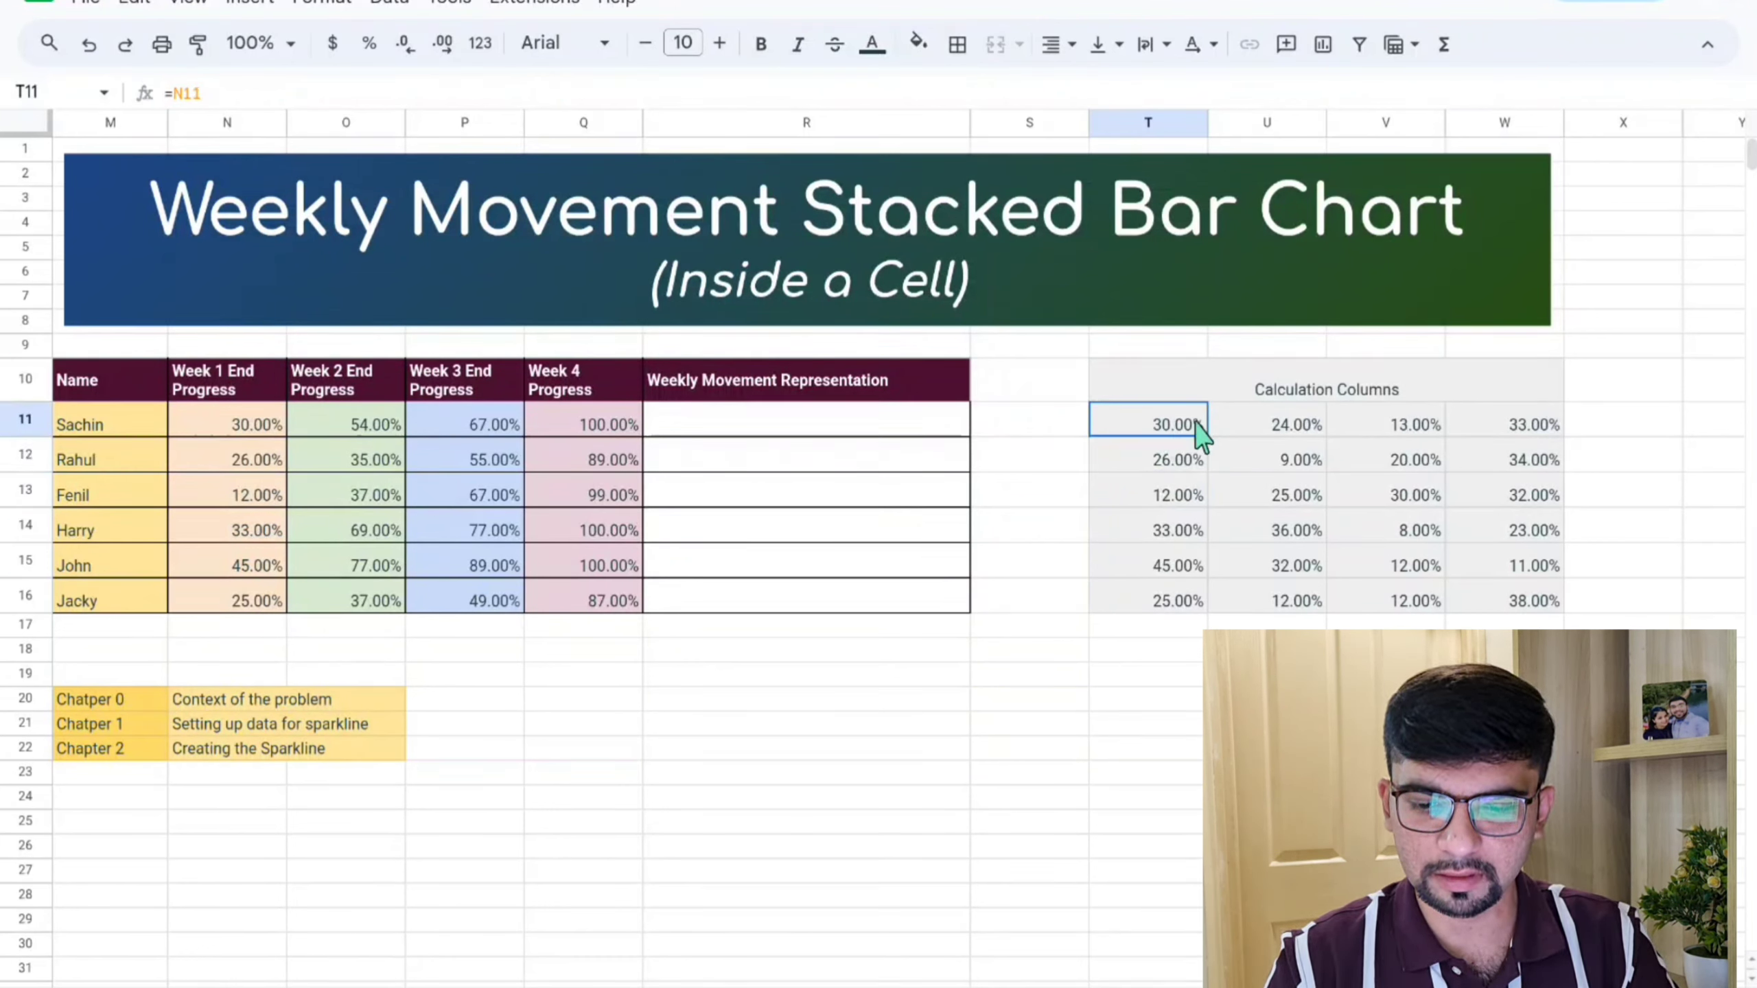
drag(1196, 423, 1524, 600)
key(Delete)
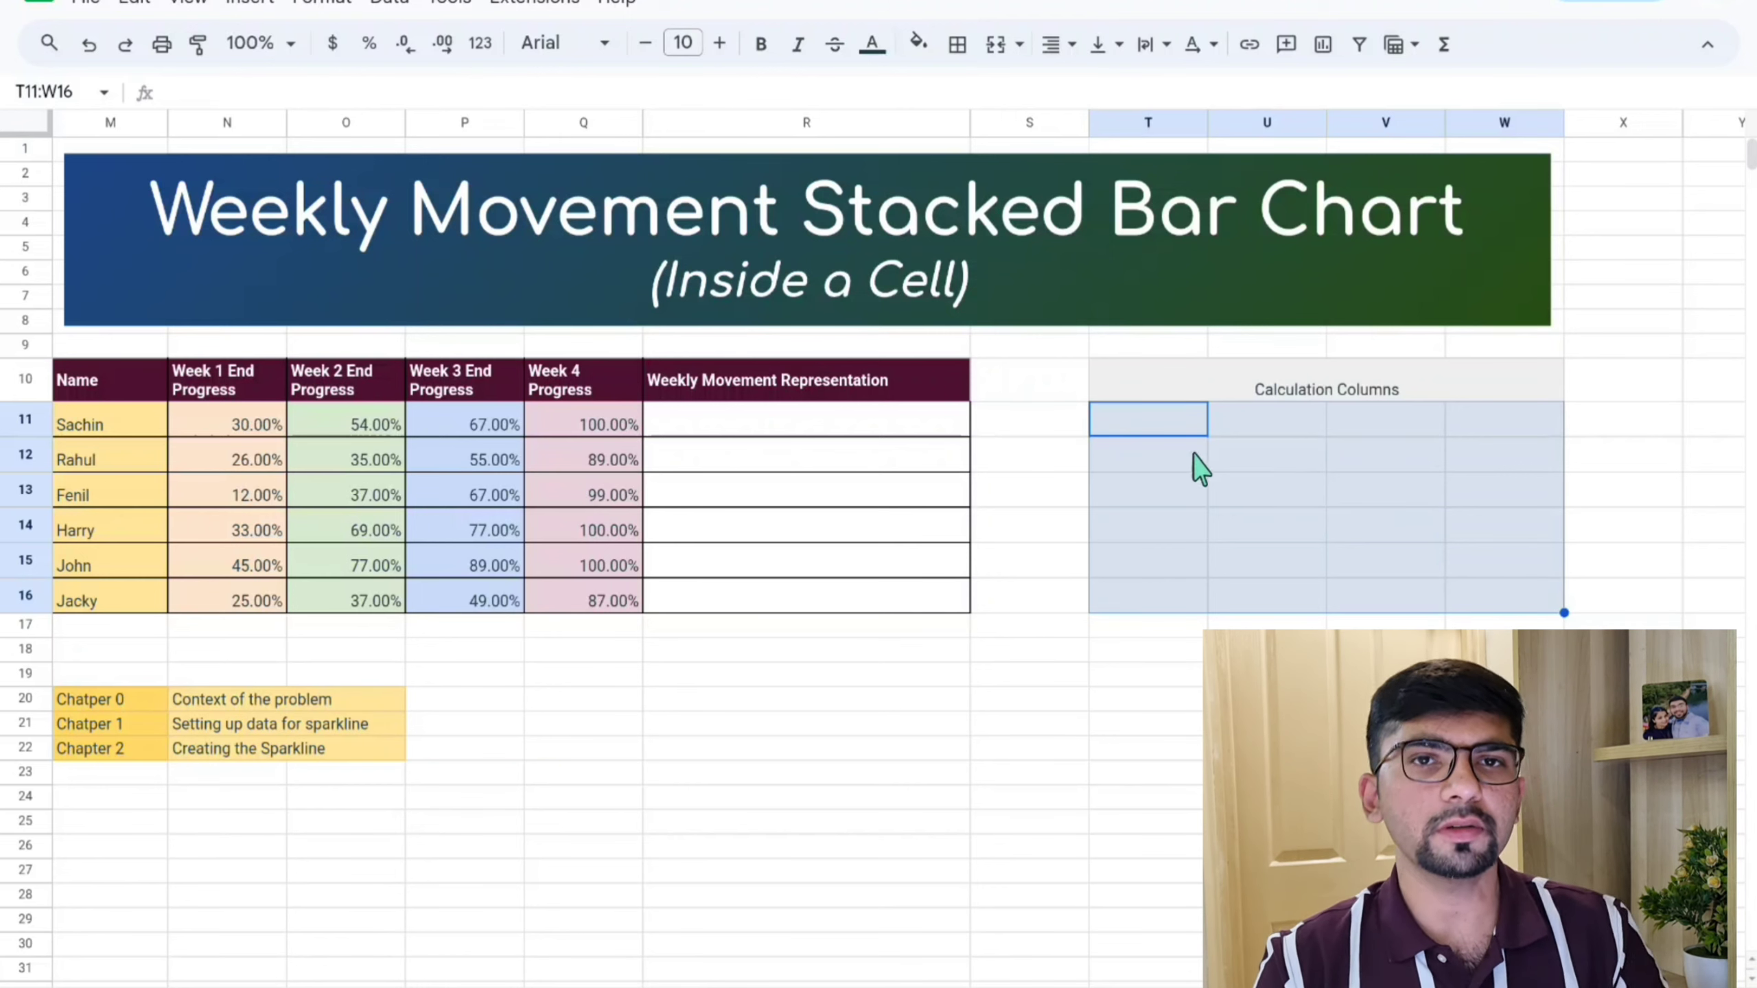
Step: Enter the formula =N11 in T11 to bring in the Week 1 progress
click(1169, 426)
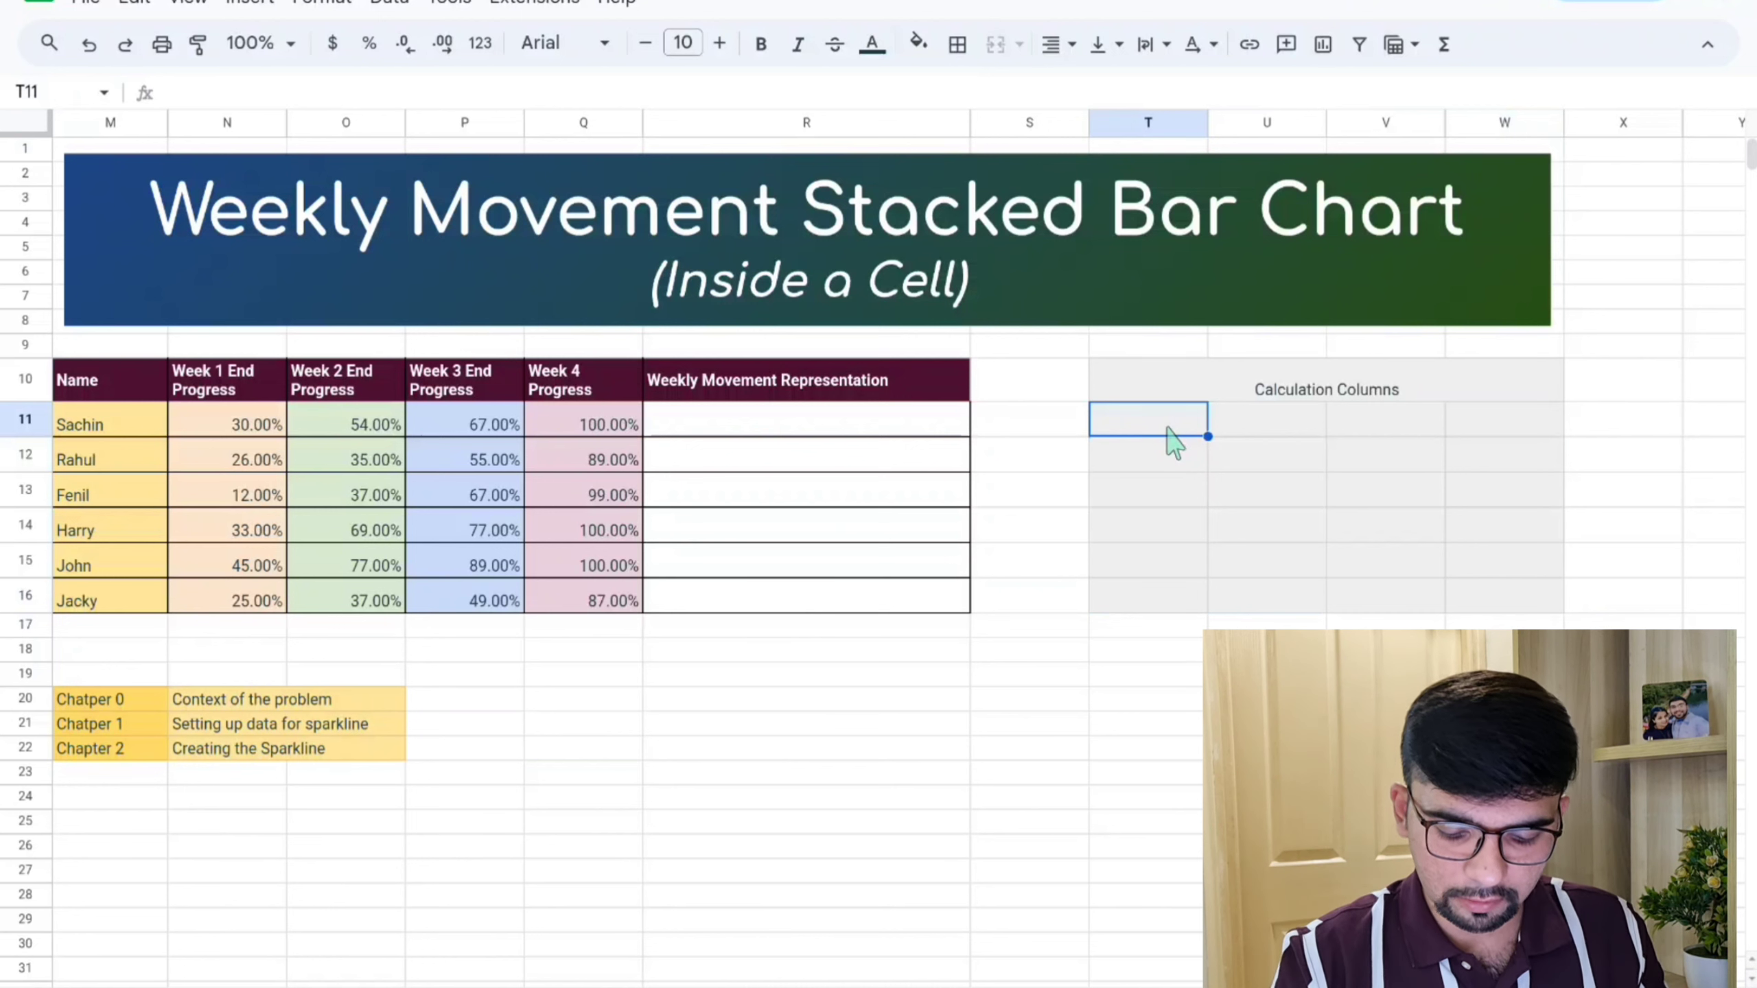
text(=)
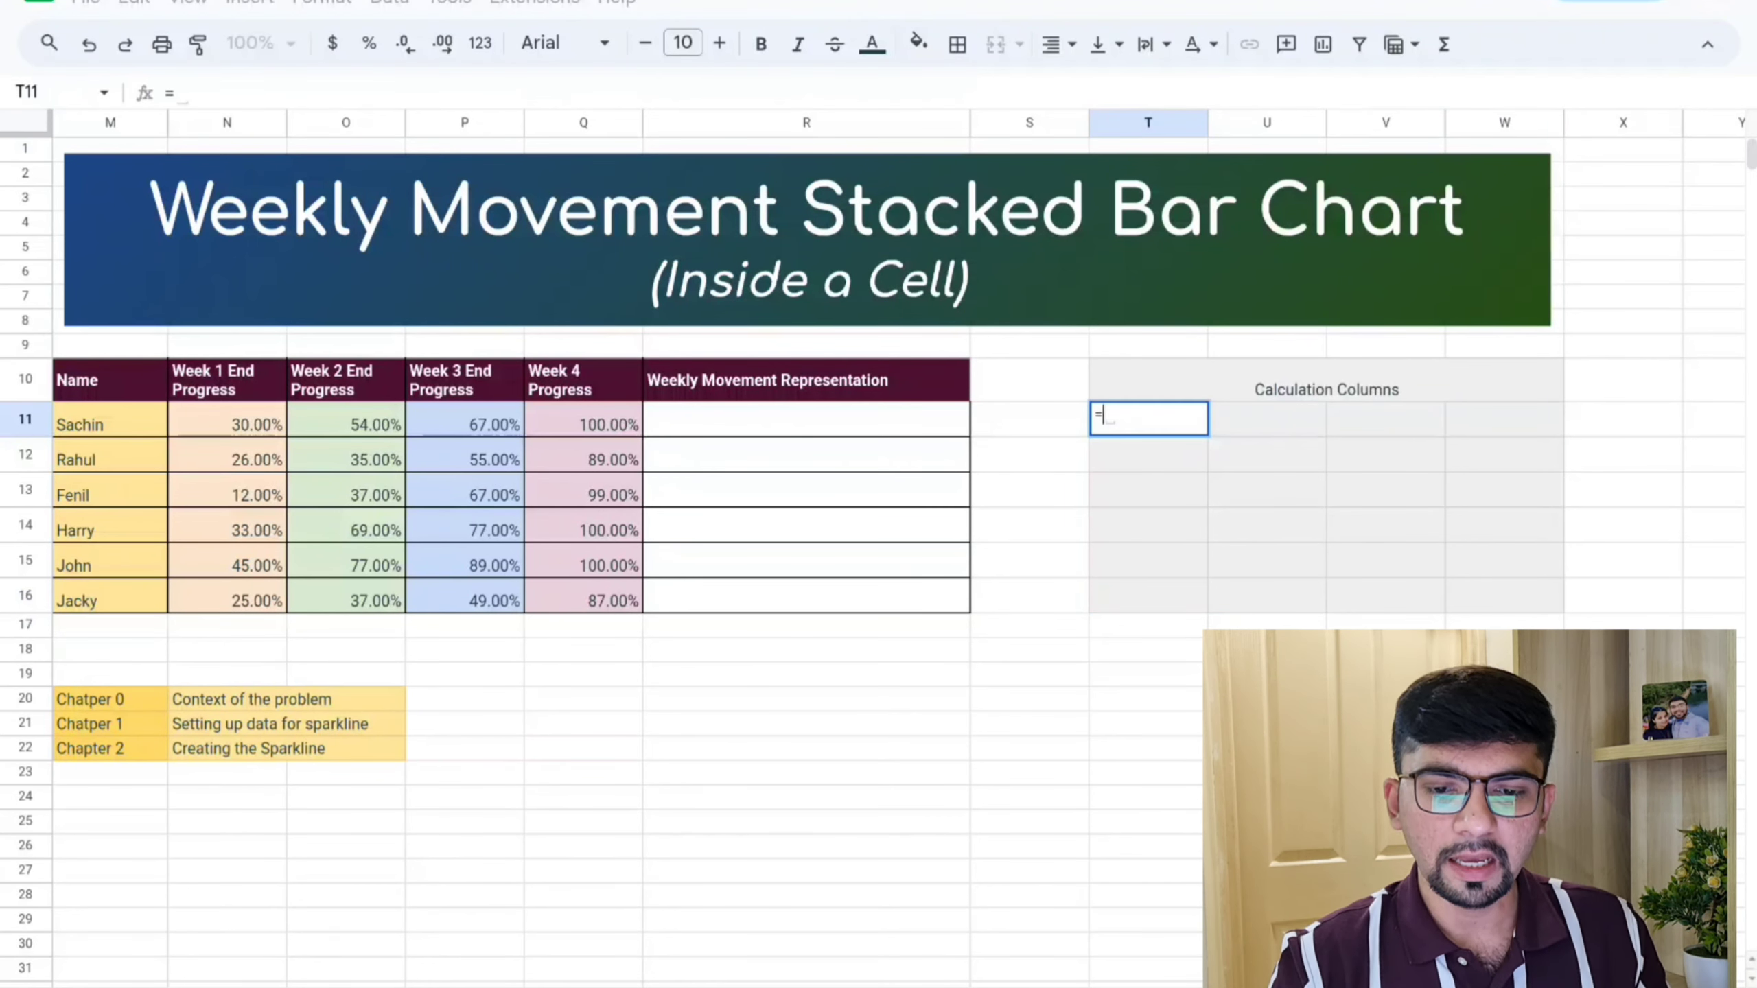
key(Left)
key(Left)
key(Left)
key(Left)
key(Left)
key(Left)
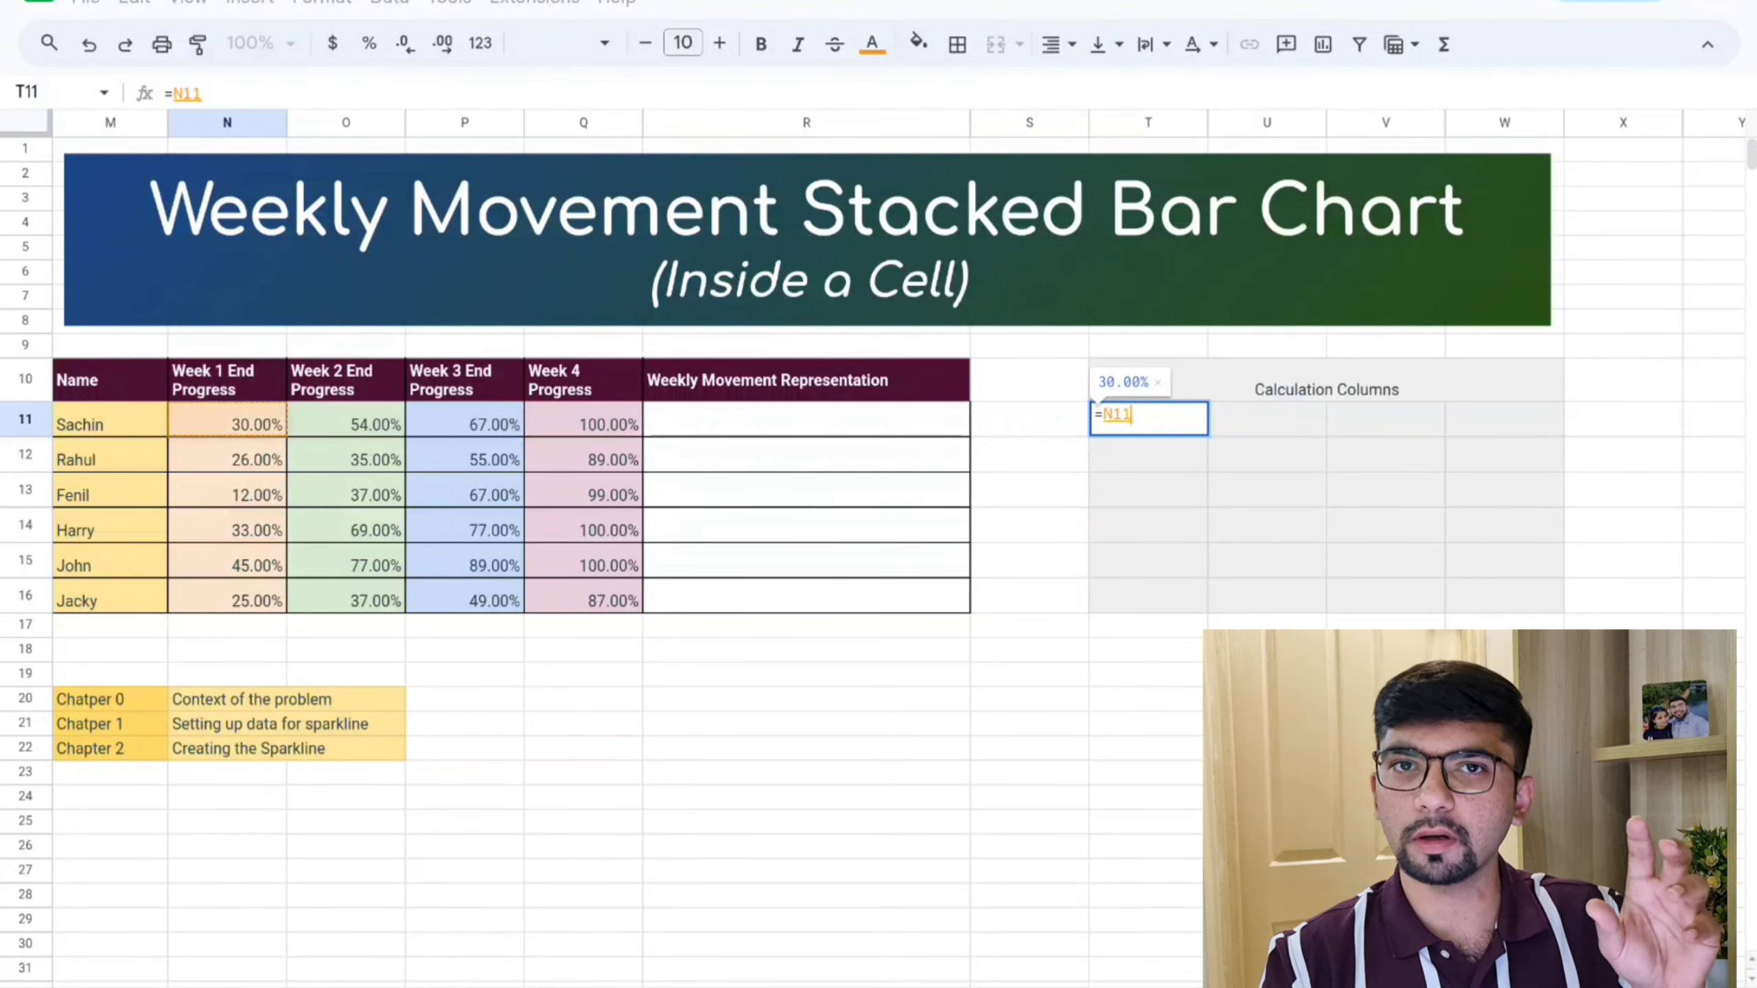
key(Return)
Step: Copy the T11 formula down to T12:T16
drag(1218, 454, 1203, 515)
click(1184, 419)
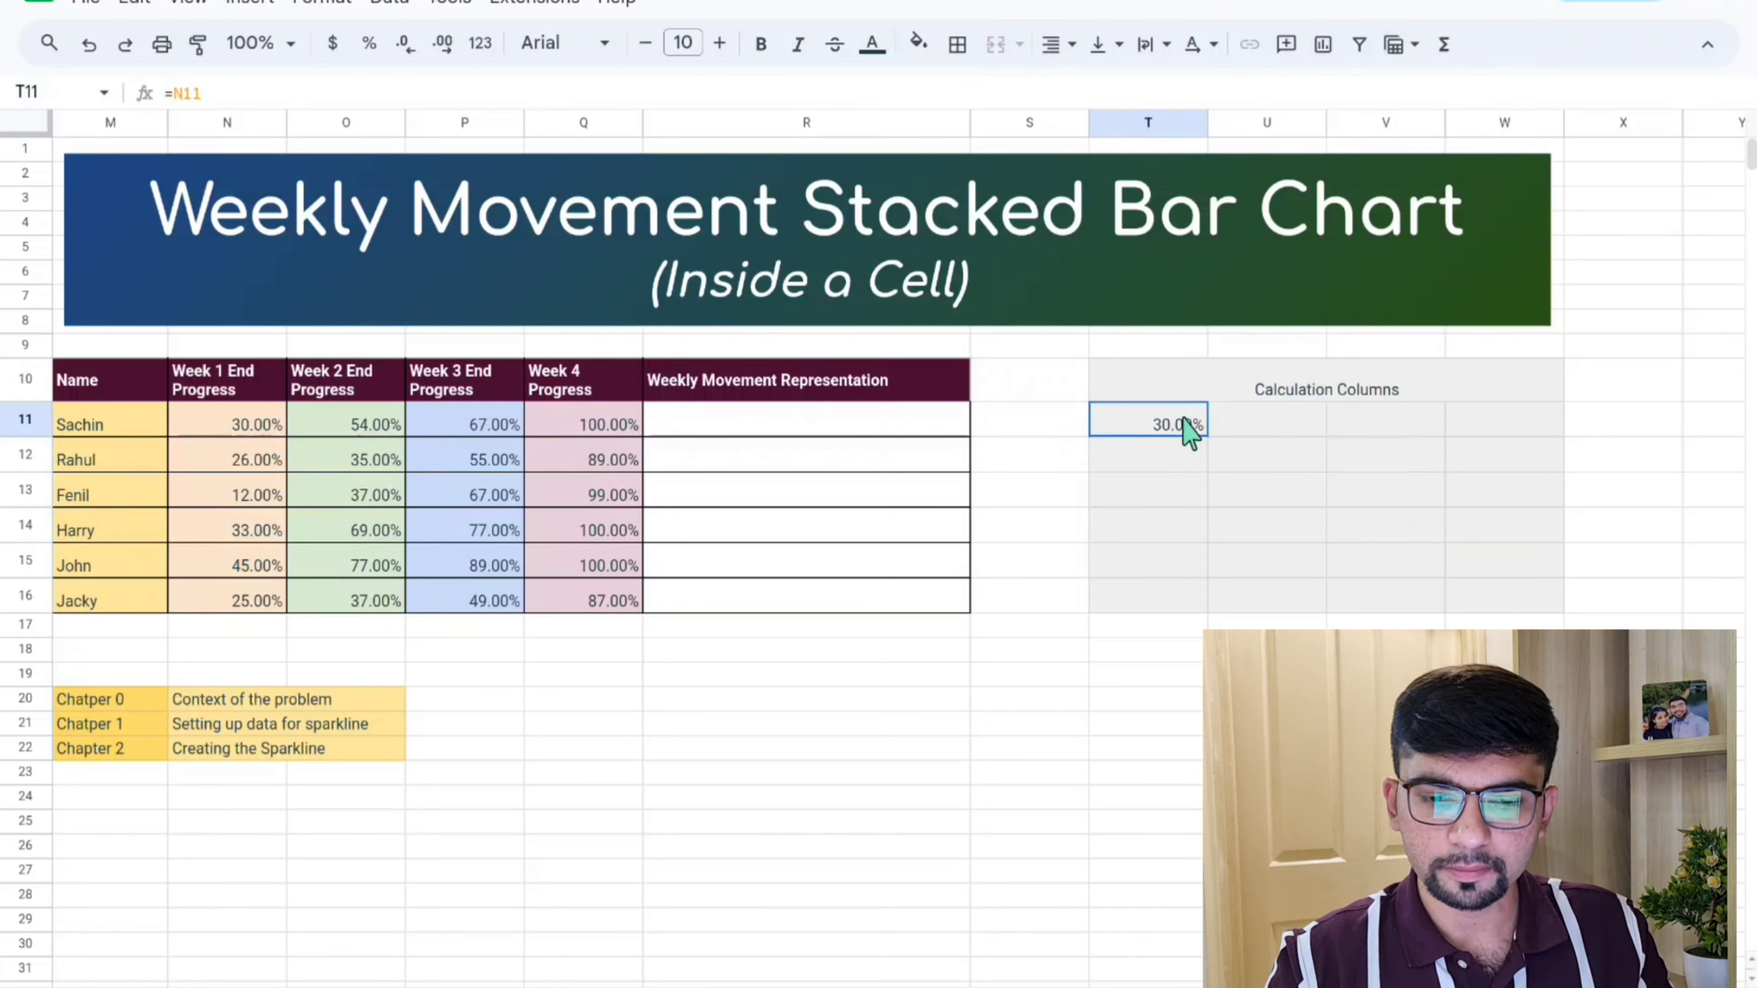
click(1209, 441)
drag(1216, 457, 1189, 443)
click(1176, 422)
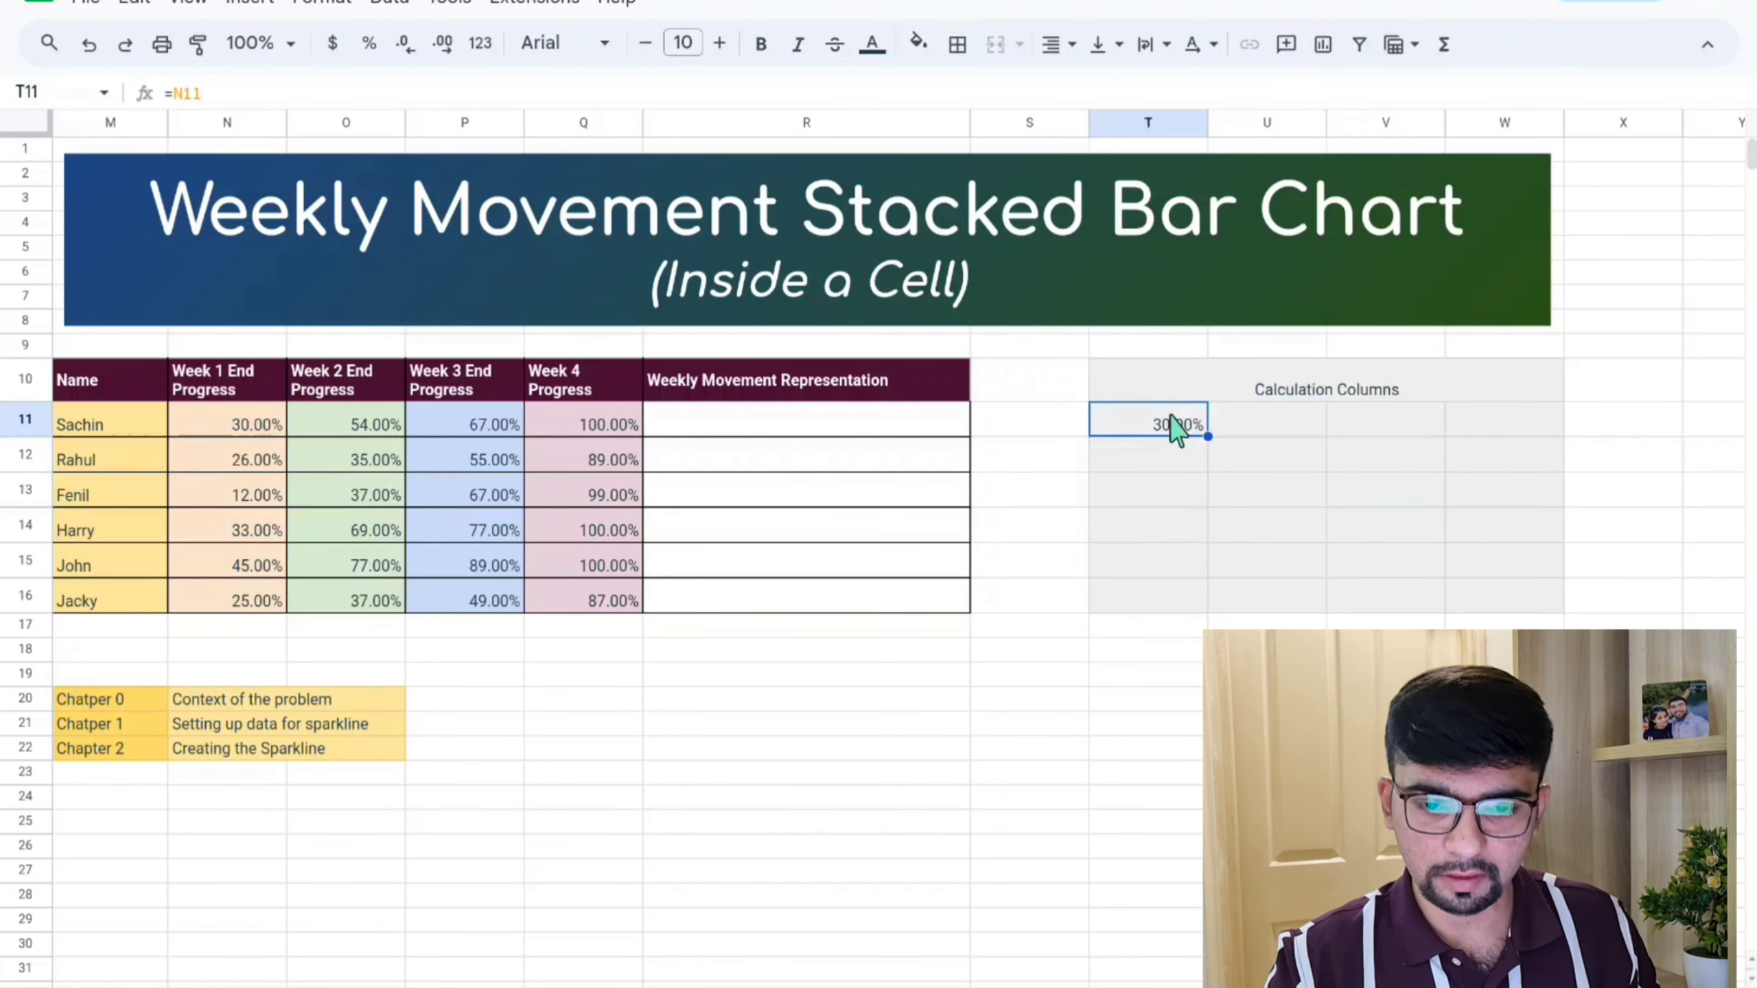
key(ctrl+c)
key(Down)
key(shift+Down)
key(shift+Down)
key(shift+Down)
key(shift+Down)
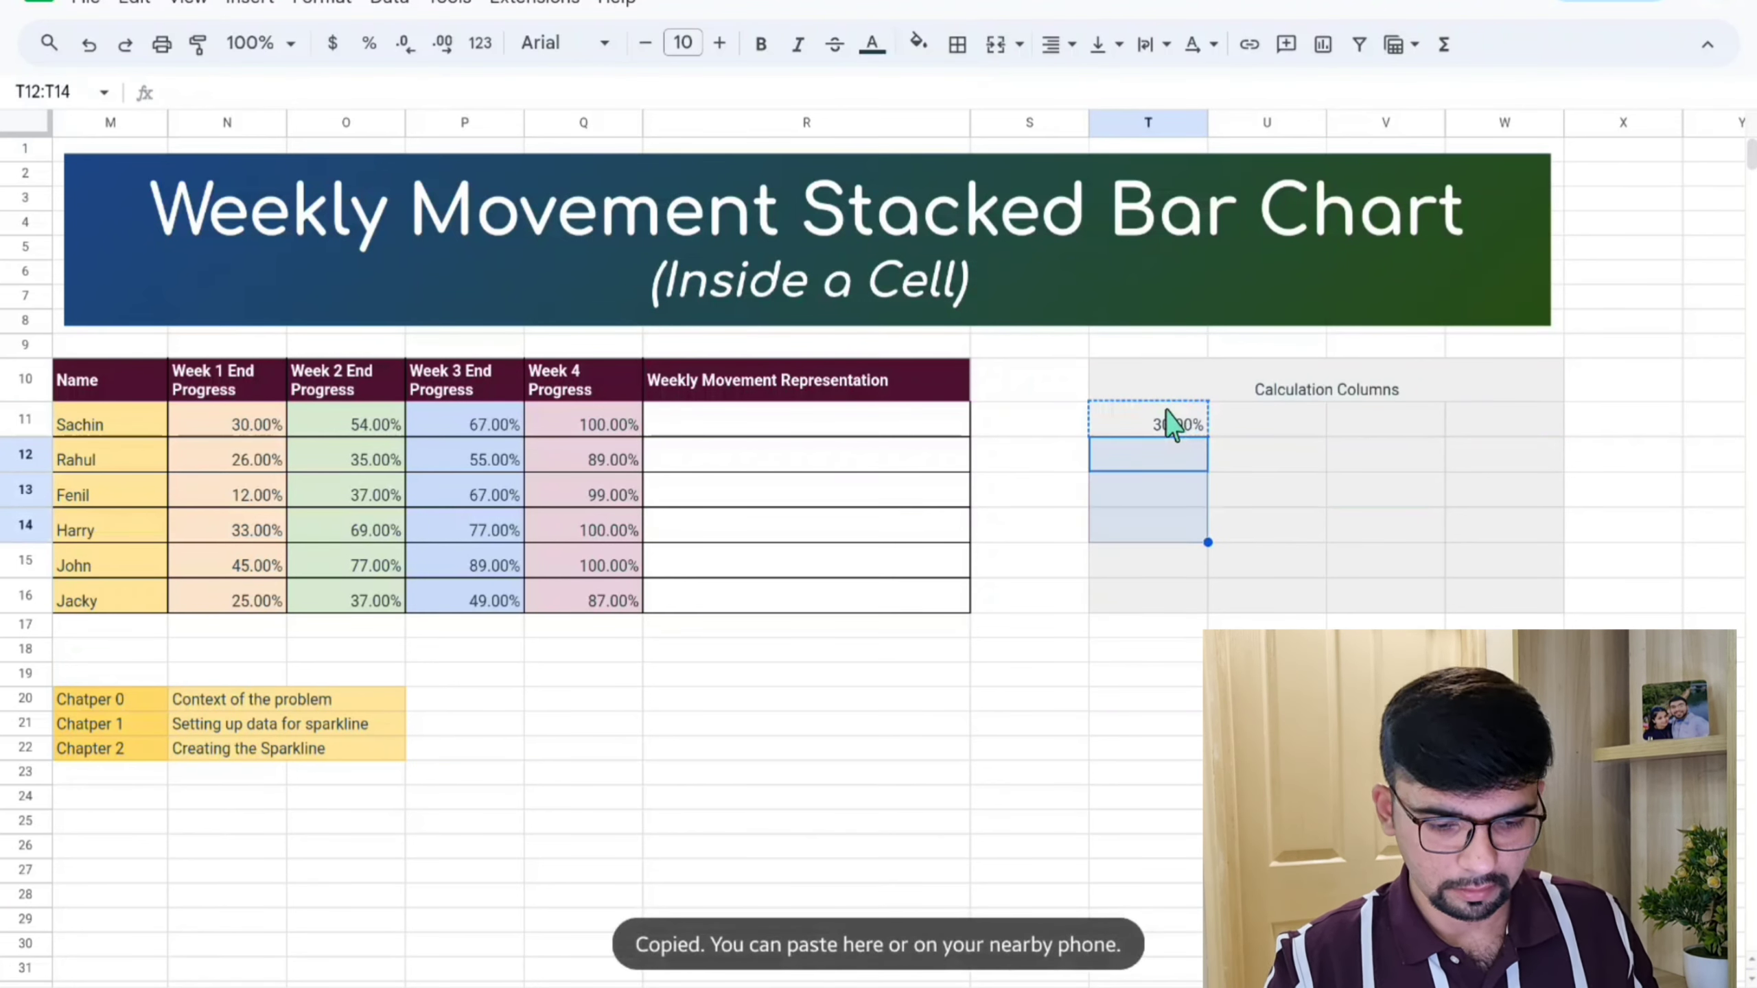
key(ctrl+v)
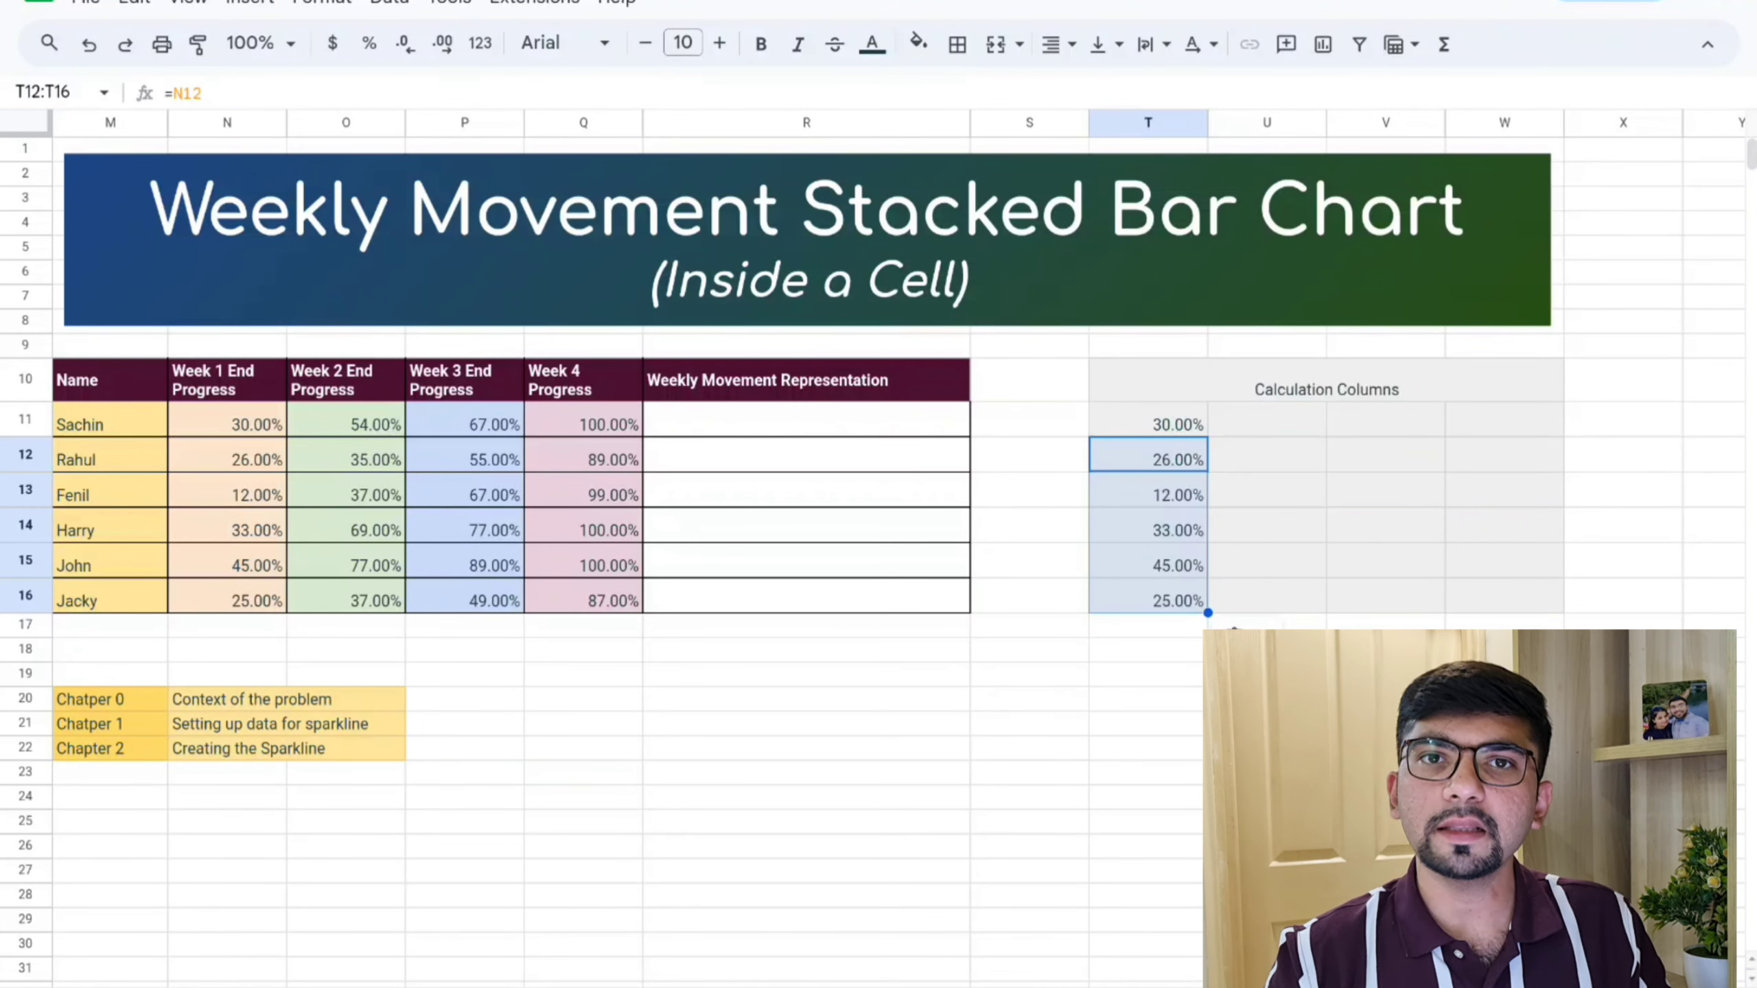
Step: Enter =O11-N11 in U11 for the Week 2 movement and autofill the formula down to U16
key(Right)
key(Up)
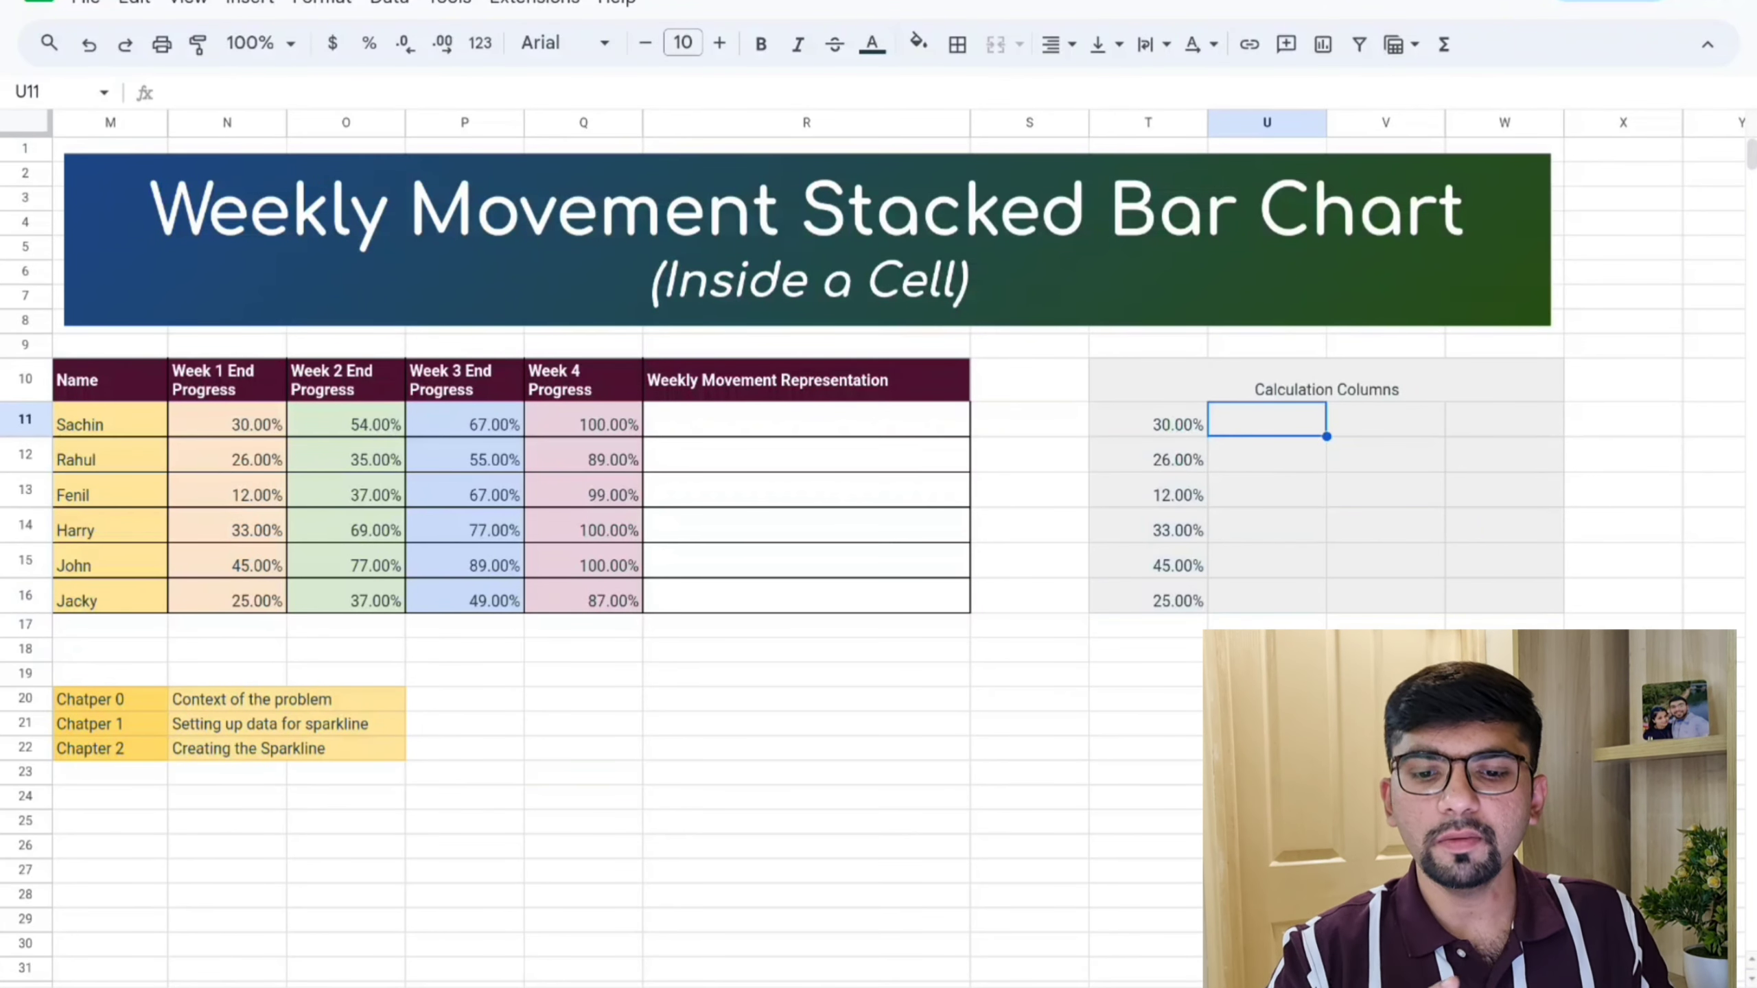
text(=)
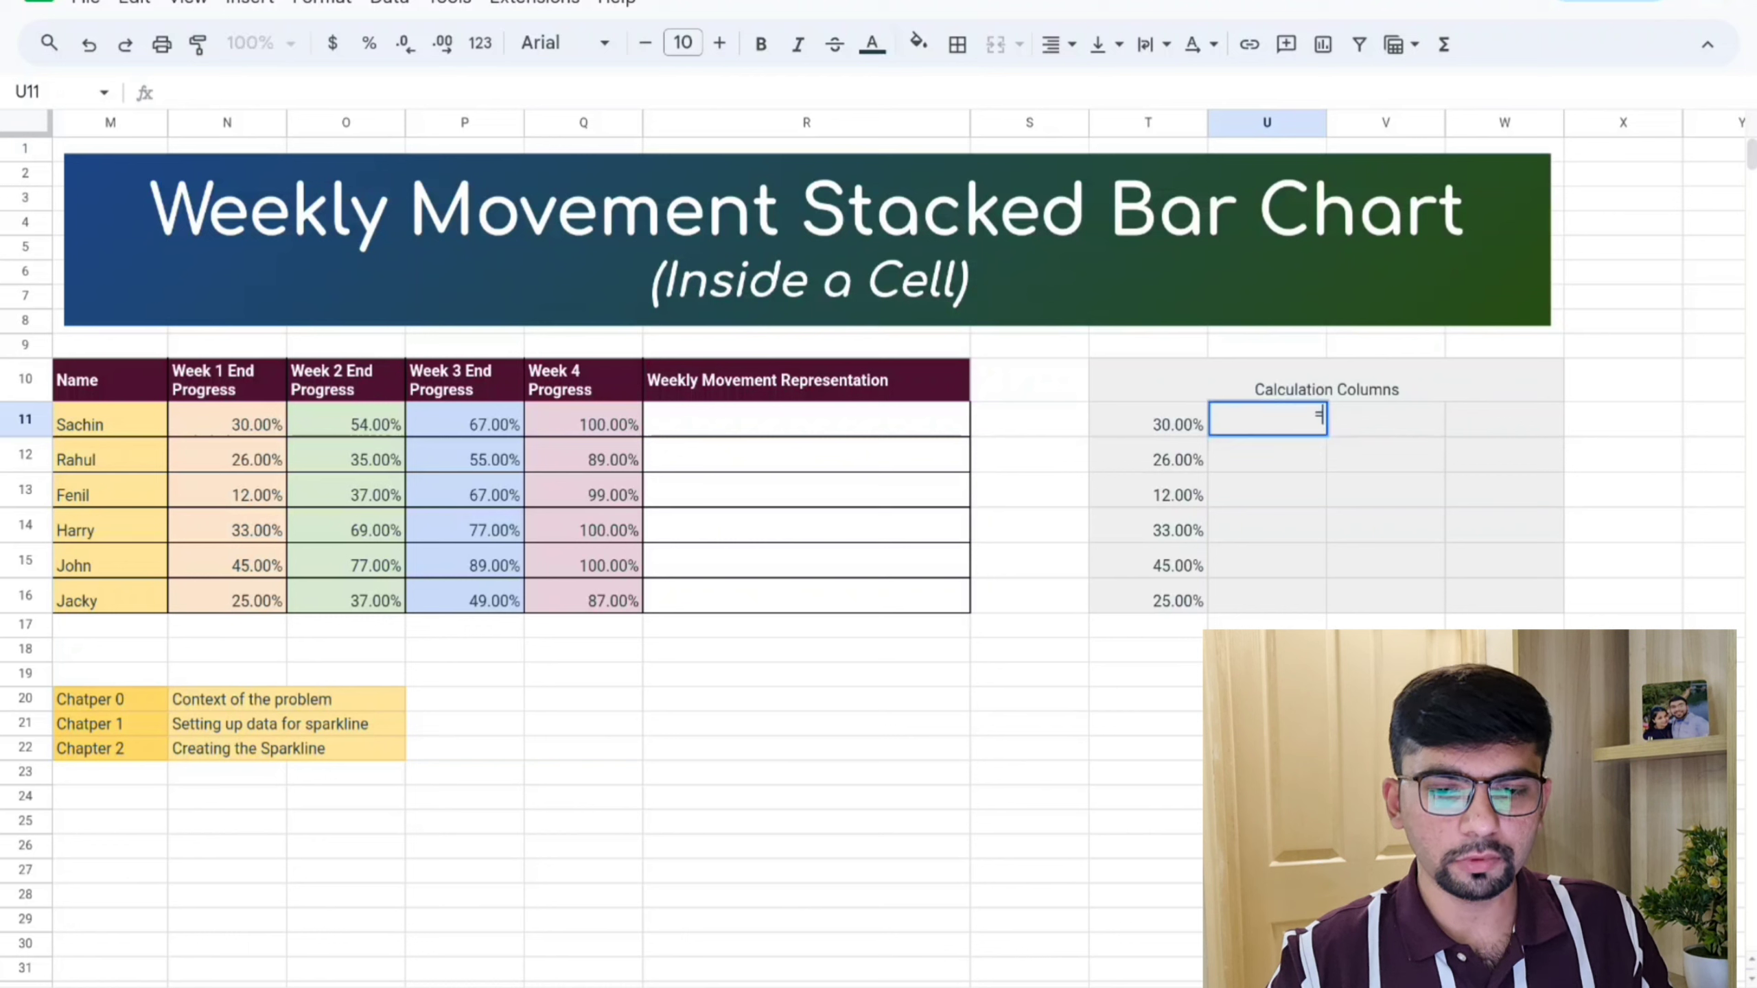
key(Left)
key(Left)
key(Left)
key(Left)
key(Left)
key(Left)
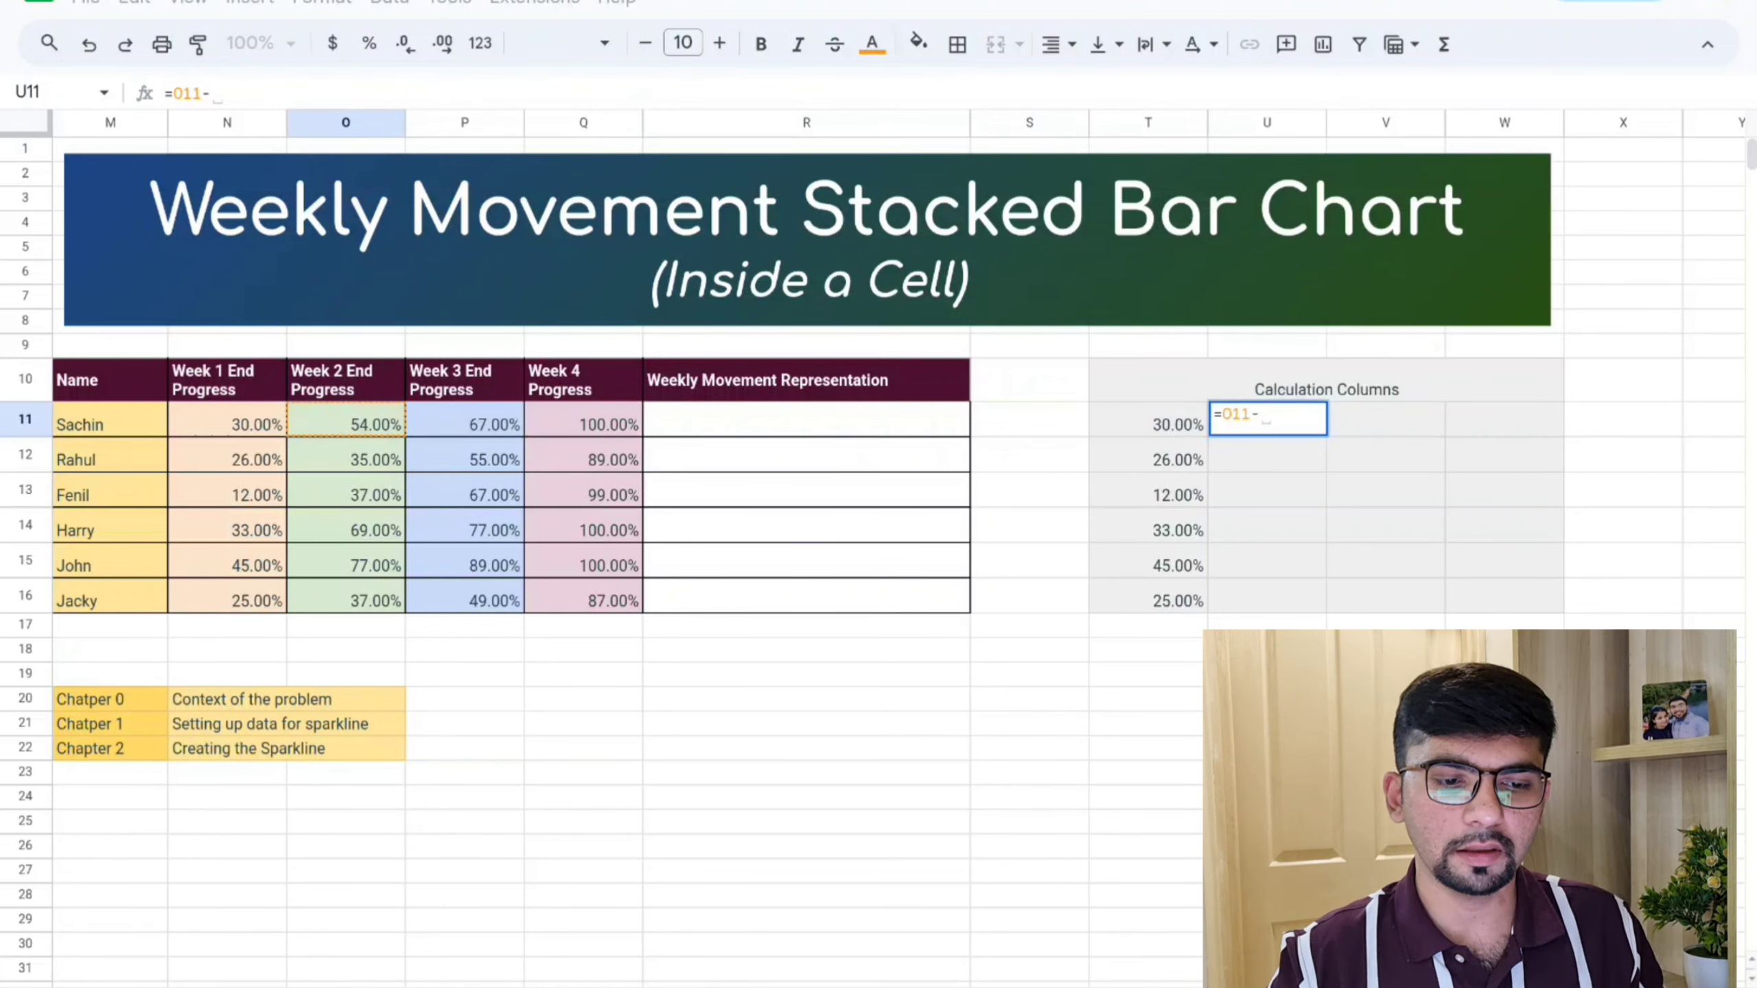
text(-)
key(Left)
key(Left)
key(Left)
key(Left)
key(Left)
key(Left)
key(Left)
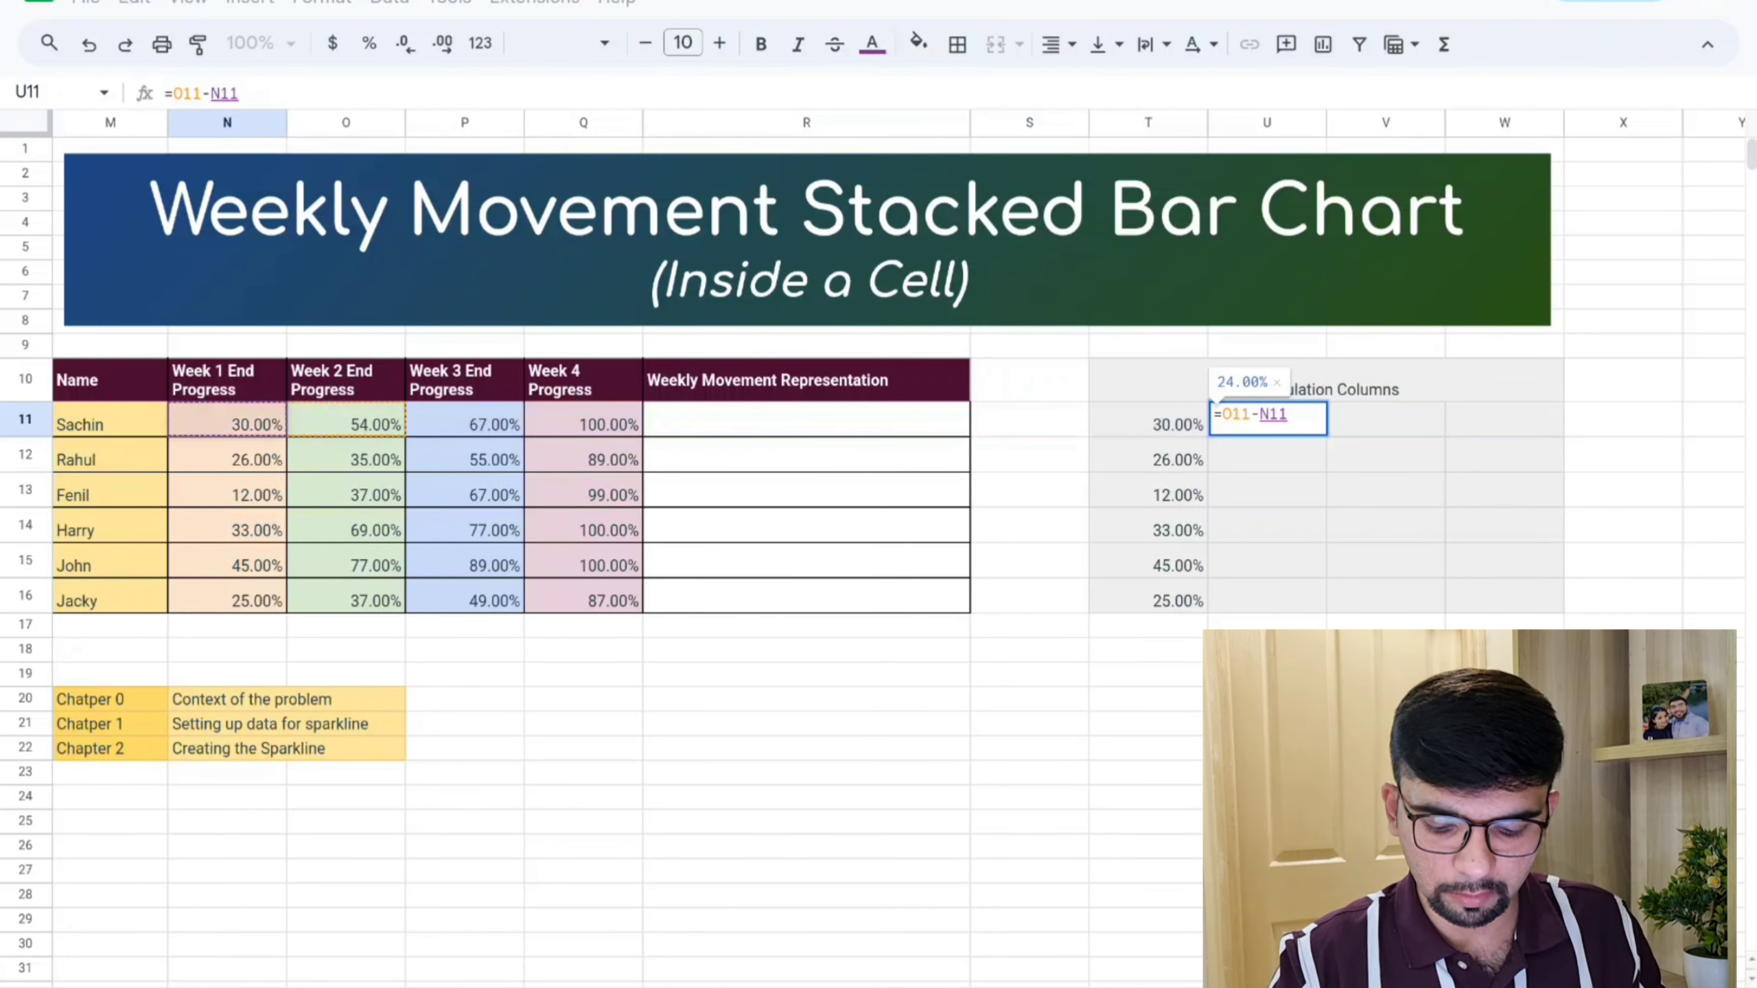
key(Return)
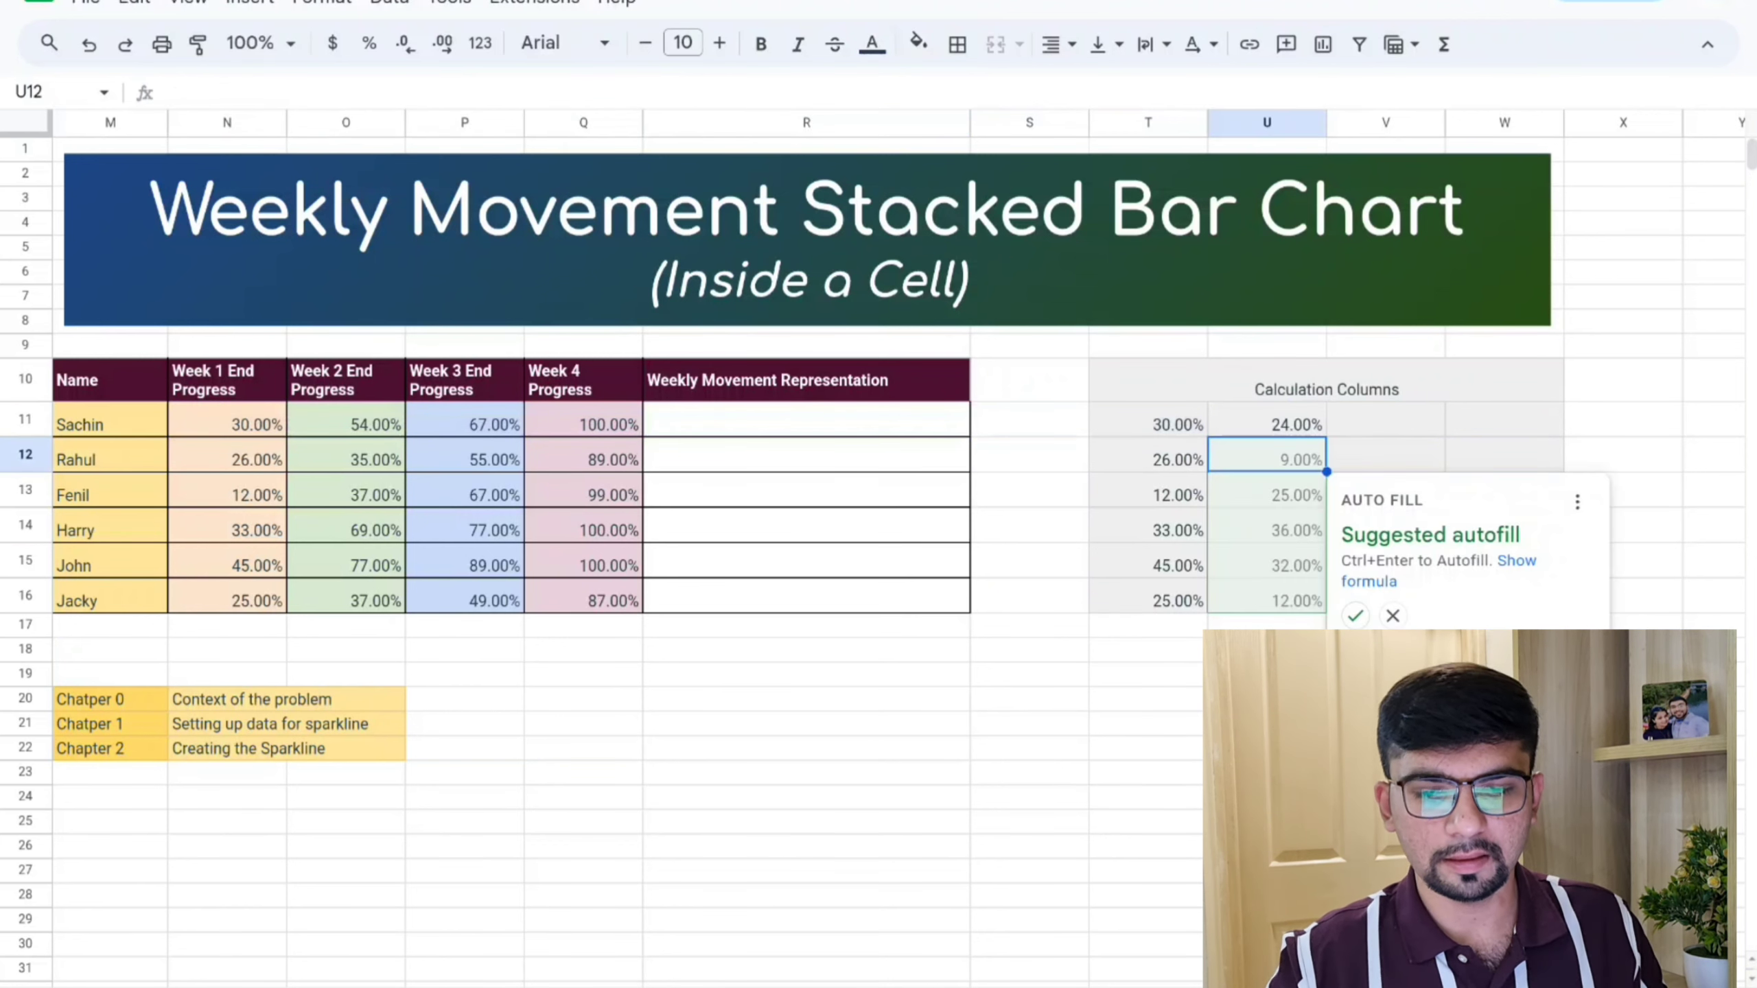
click(1354, 614)
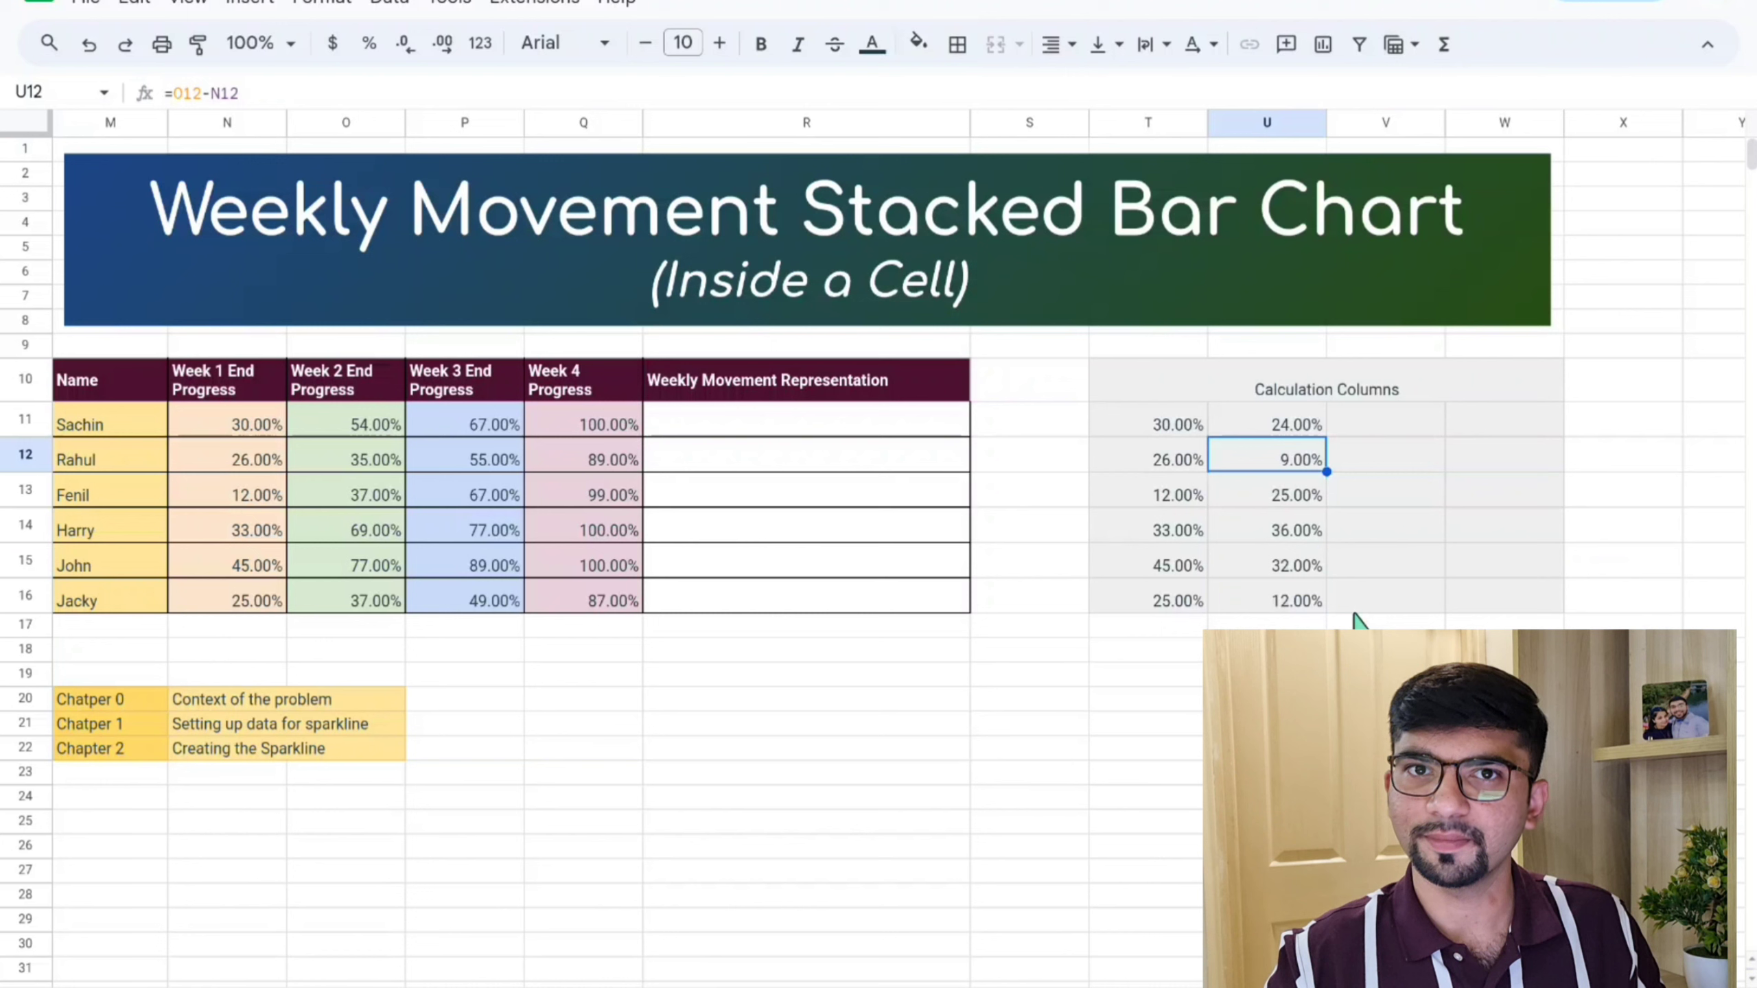
Step: Enter =P11-O11 in V11 for the Week 3 movement and autofill the formula down to V16
click(1405, 430)
text(=)
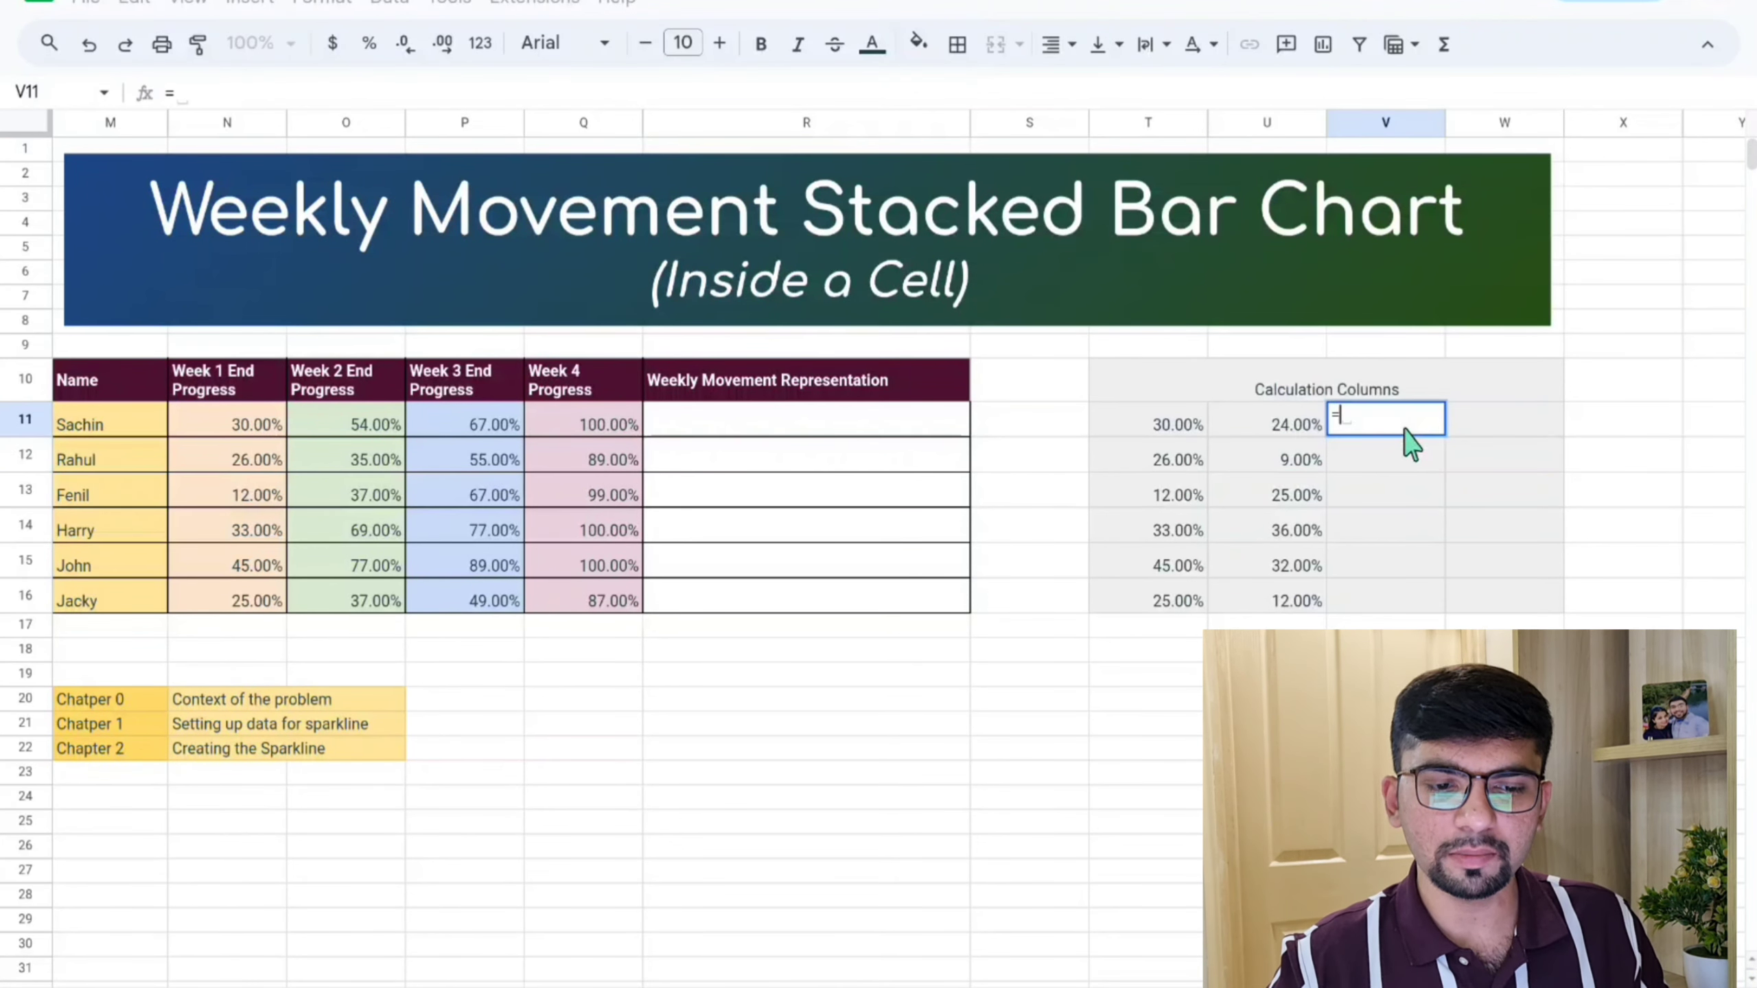
key(Left)
key(Left)
key(Left)
key(Left)
key(Left)
key(Left)
text(-)
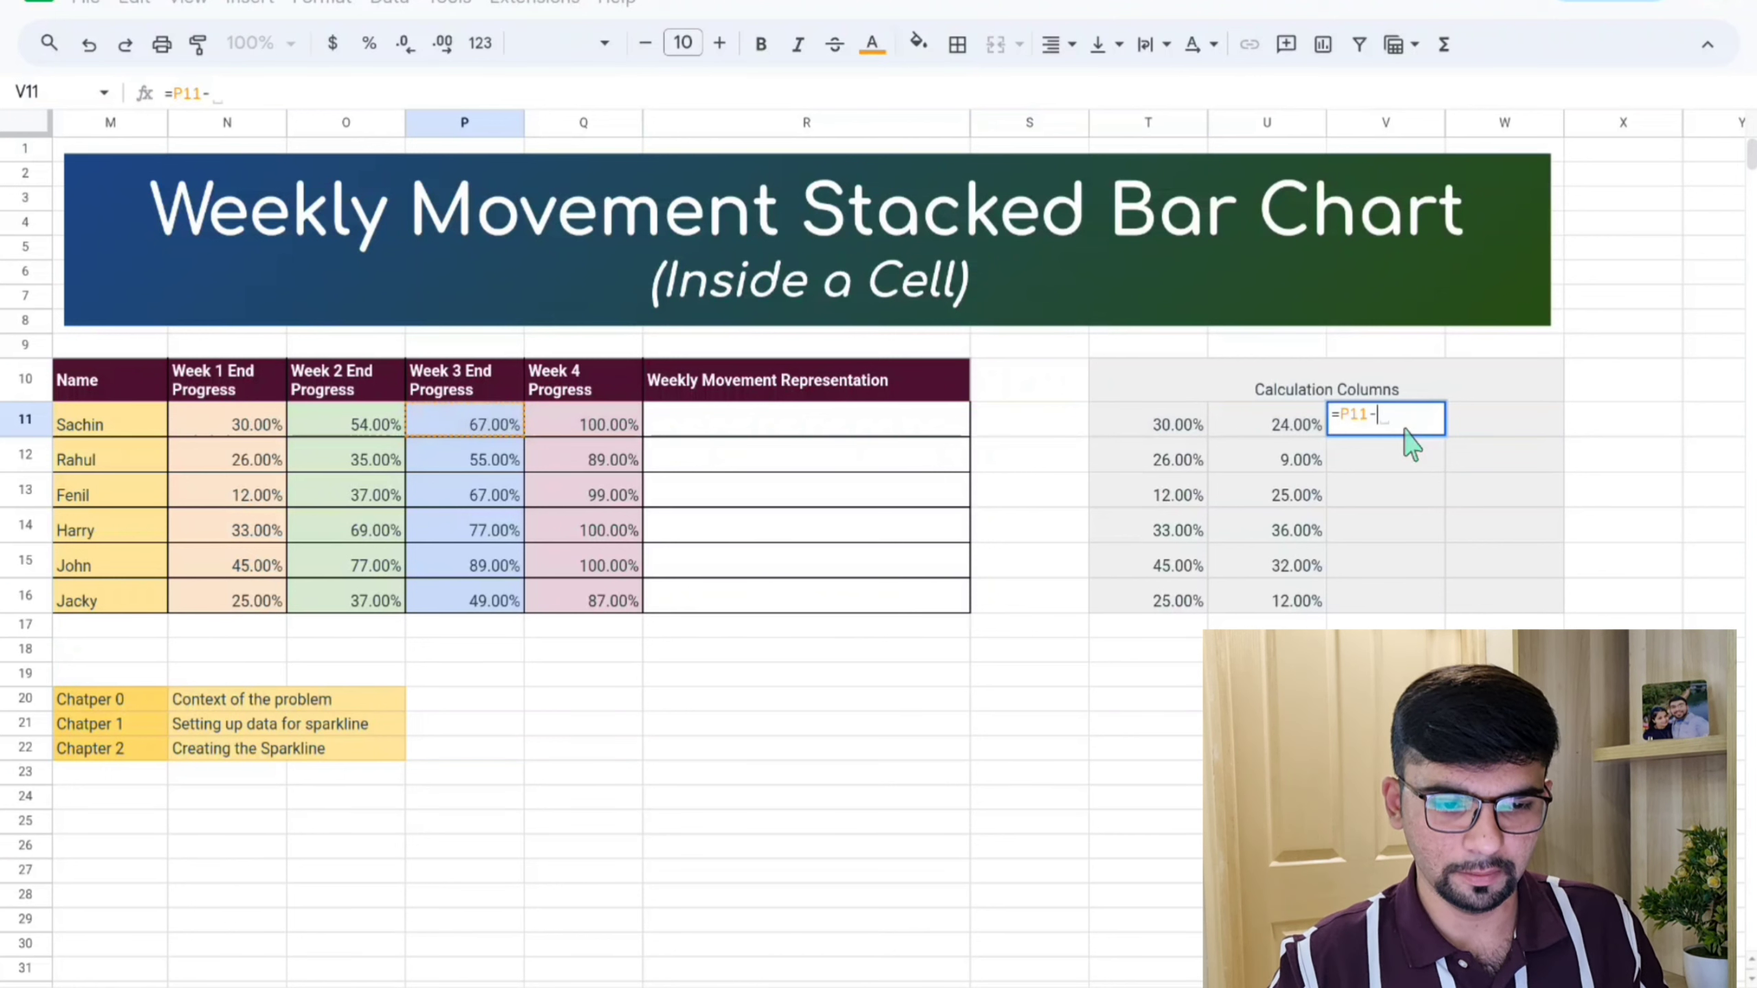
key(Left)
key(Left)
key(Left)
key(Left)
key(Left)
key(Left)
key(Left)
key(Return)
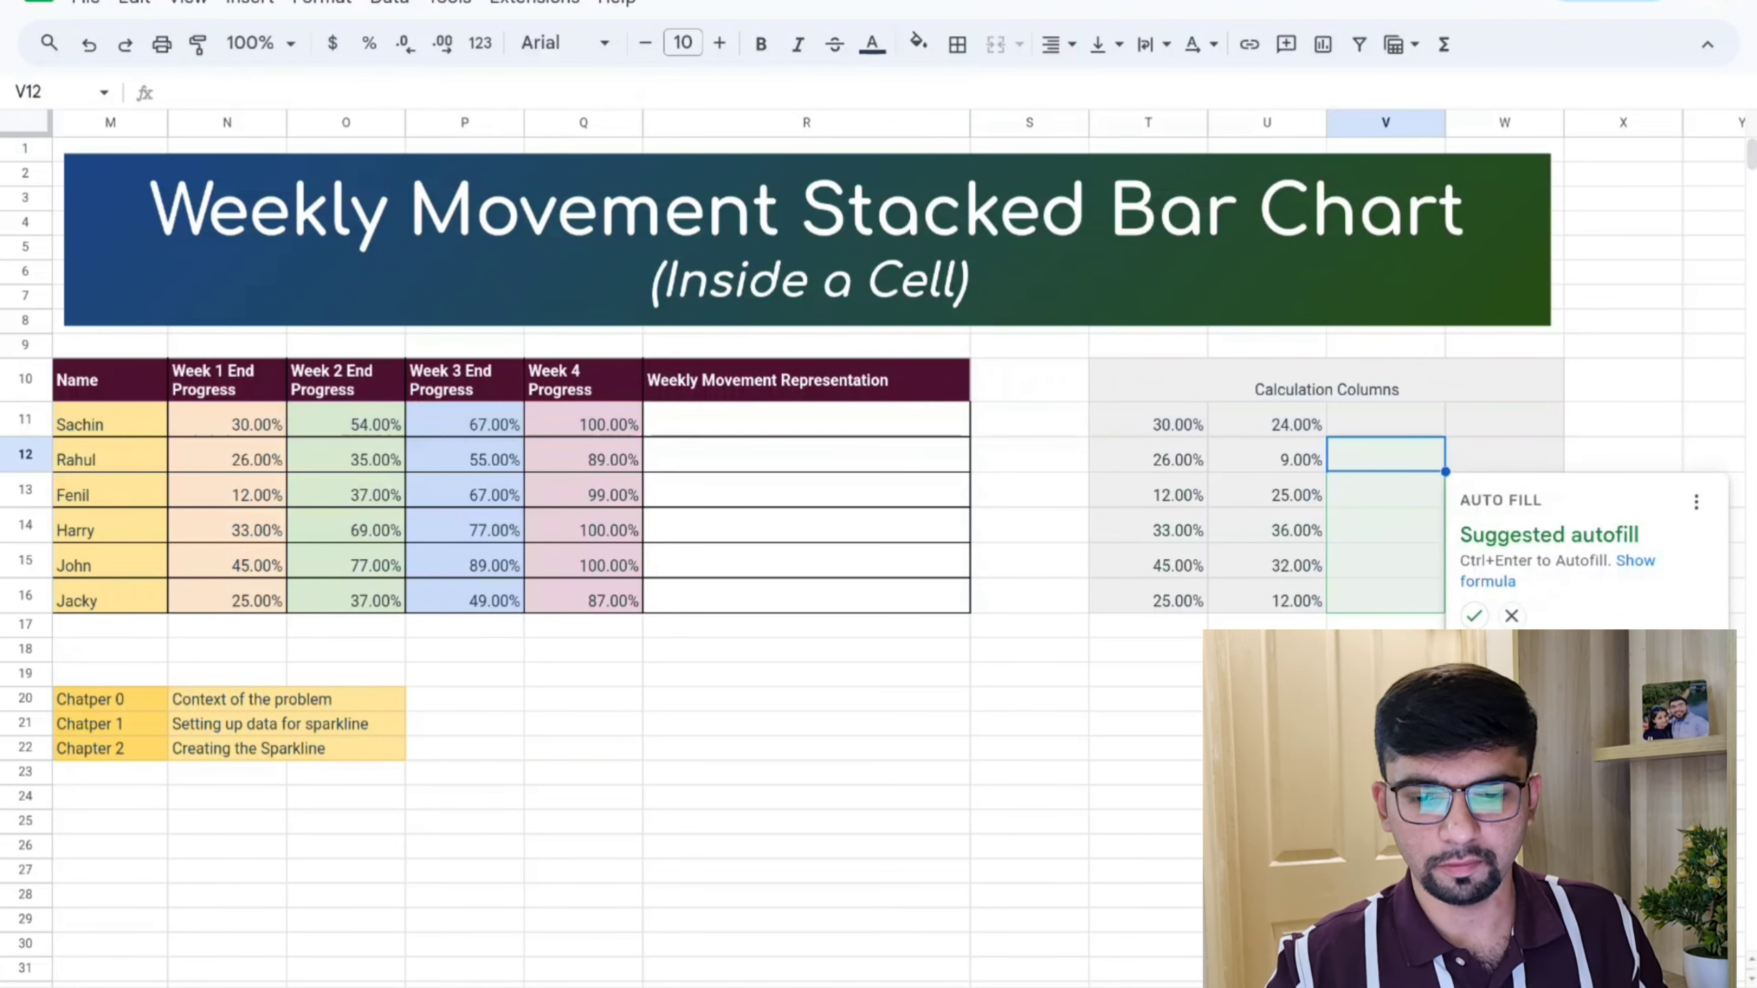
click(1474, 615)
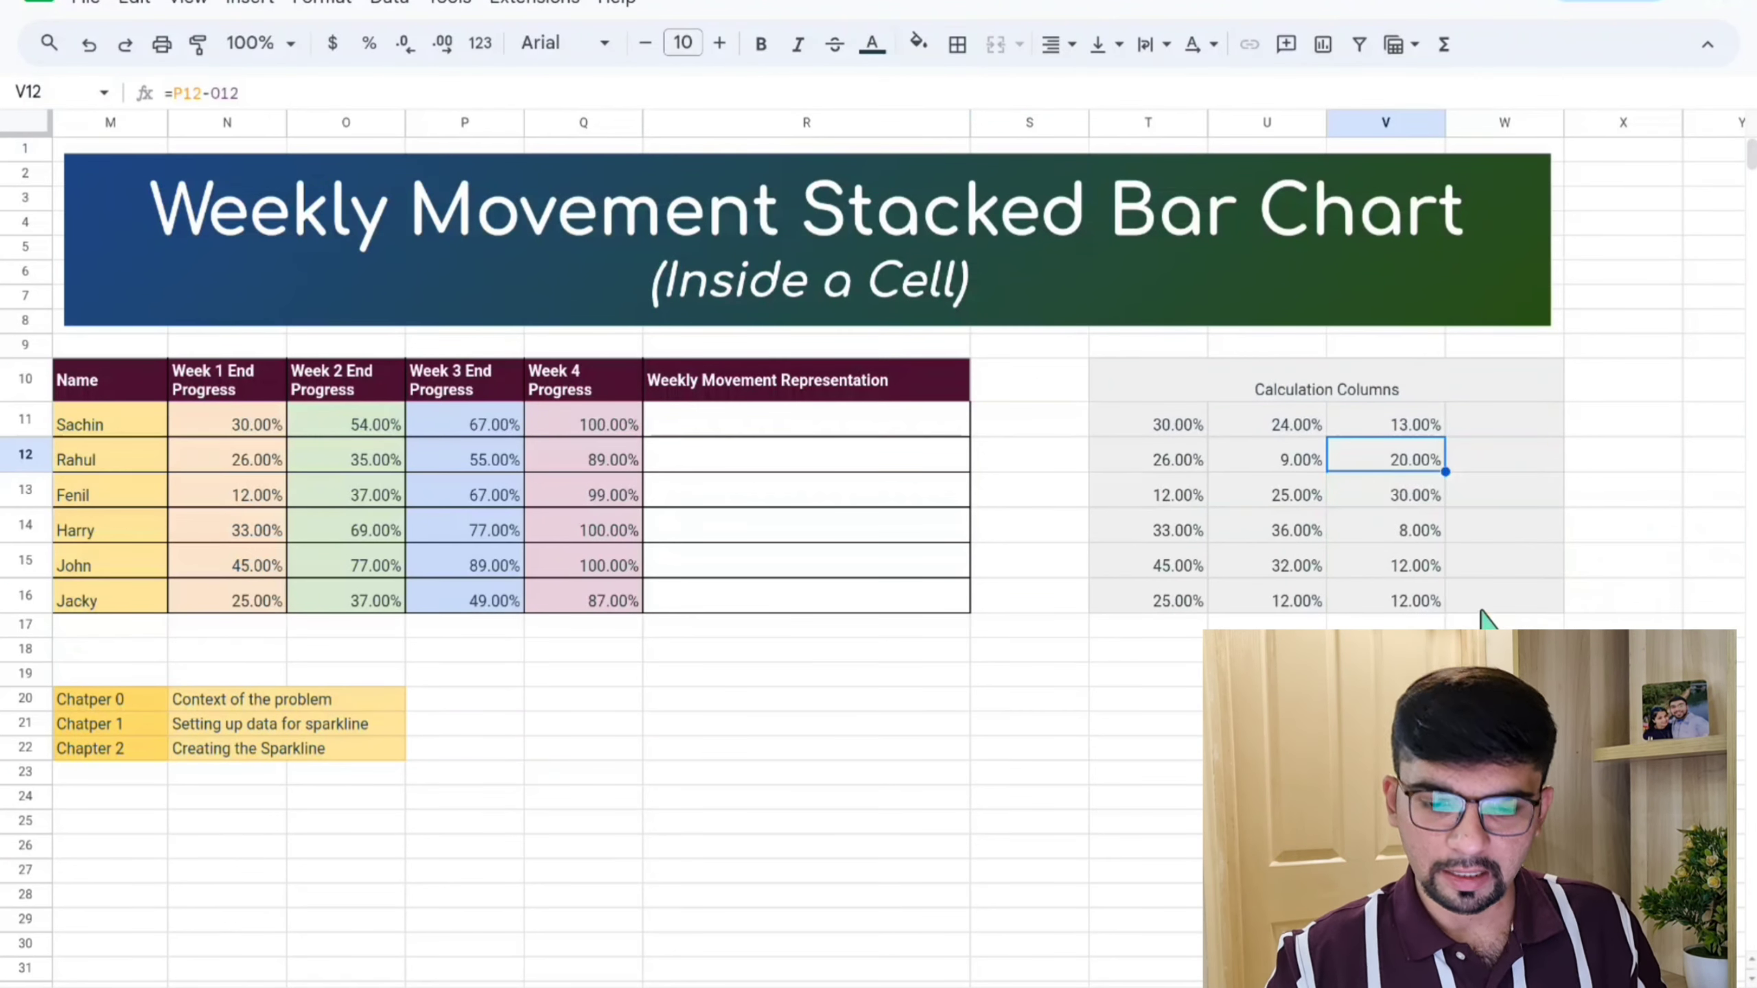
Step: Enter =Q11-P11 in W11 for the Week 4 movement and autofill the formula down to W16
click(1491, 420)
text(=)
key(Left)
key(Left)
key(Left)
key(Left)
key(Left)
key(Left)
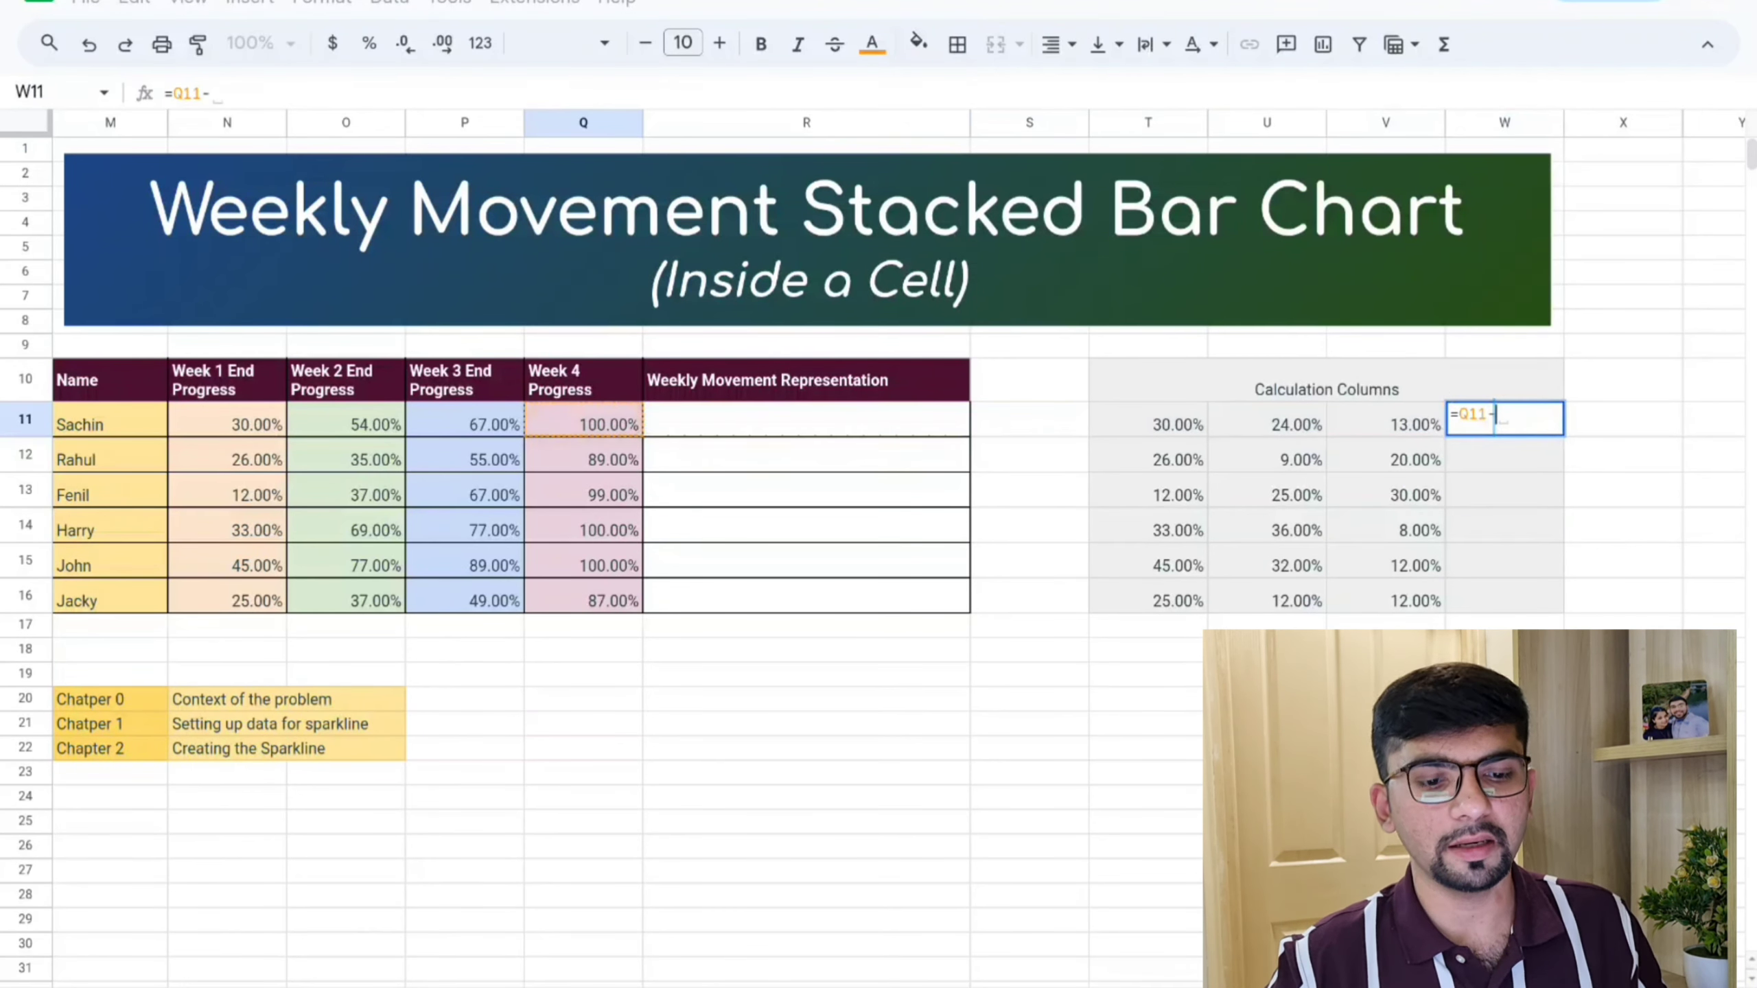
text(-)
key(Left)
key(Left)
key(Left)
key(Left)
key(Left)
key(Left)
key(Left)
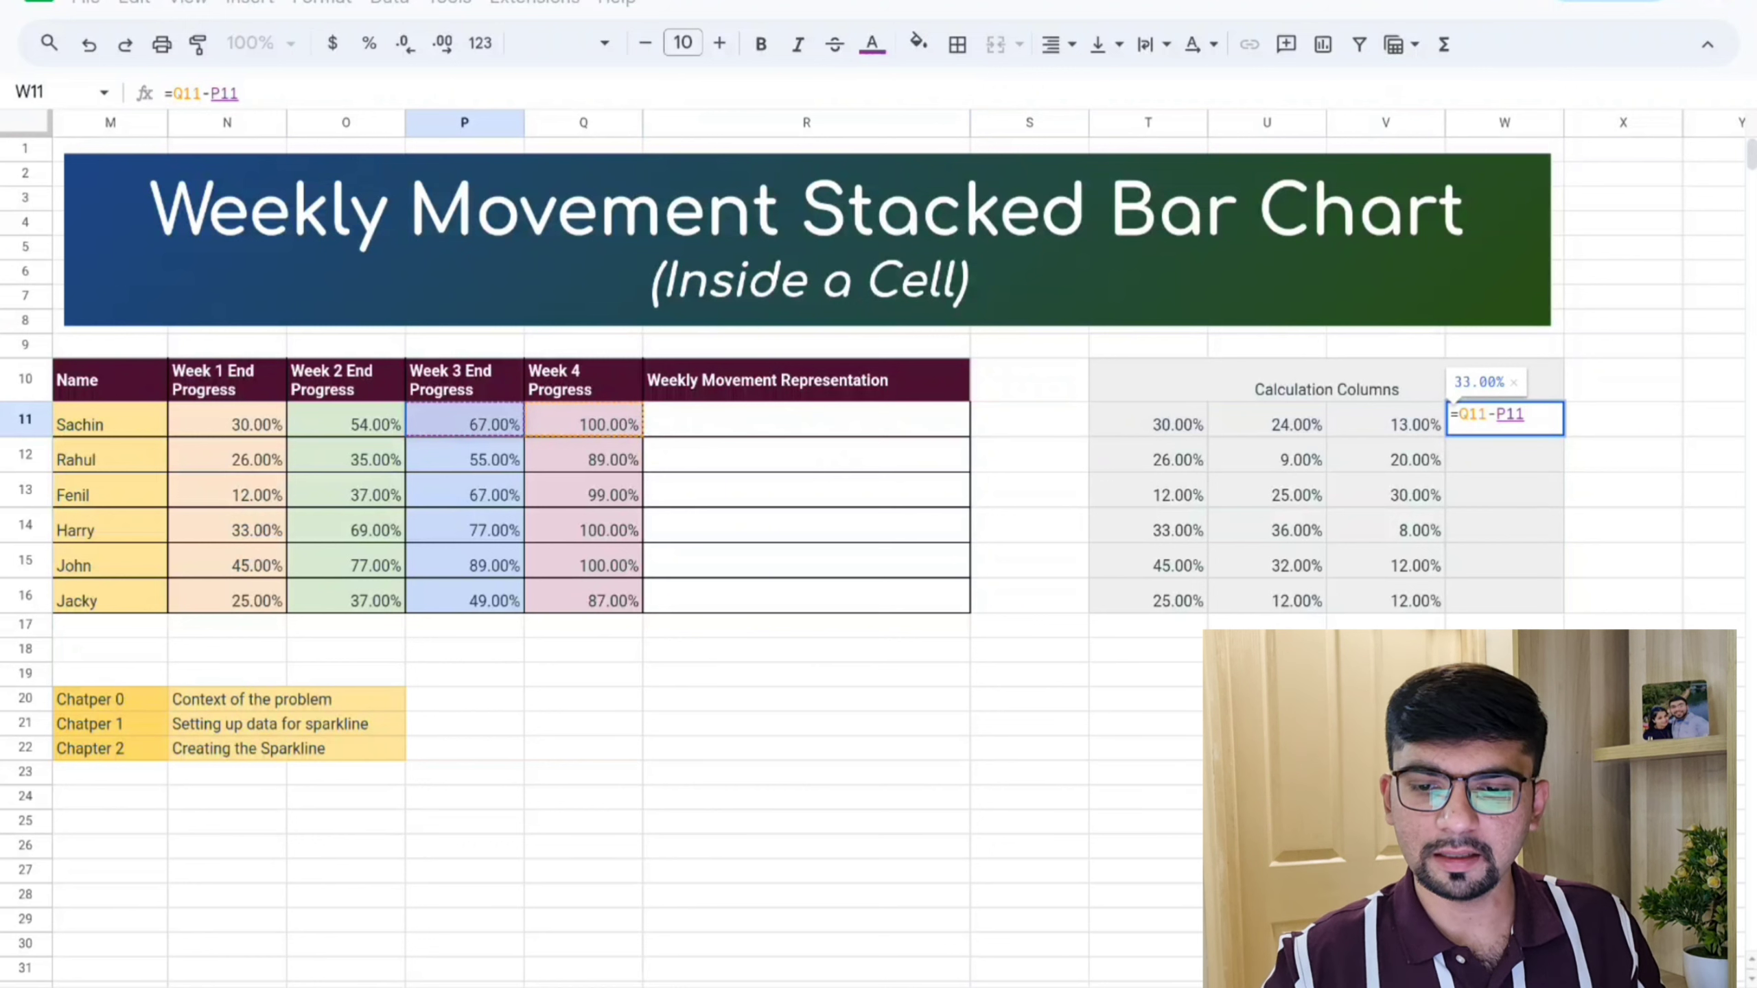
key(Return)
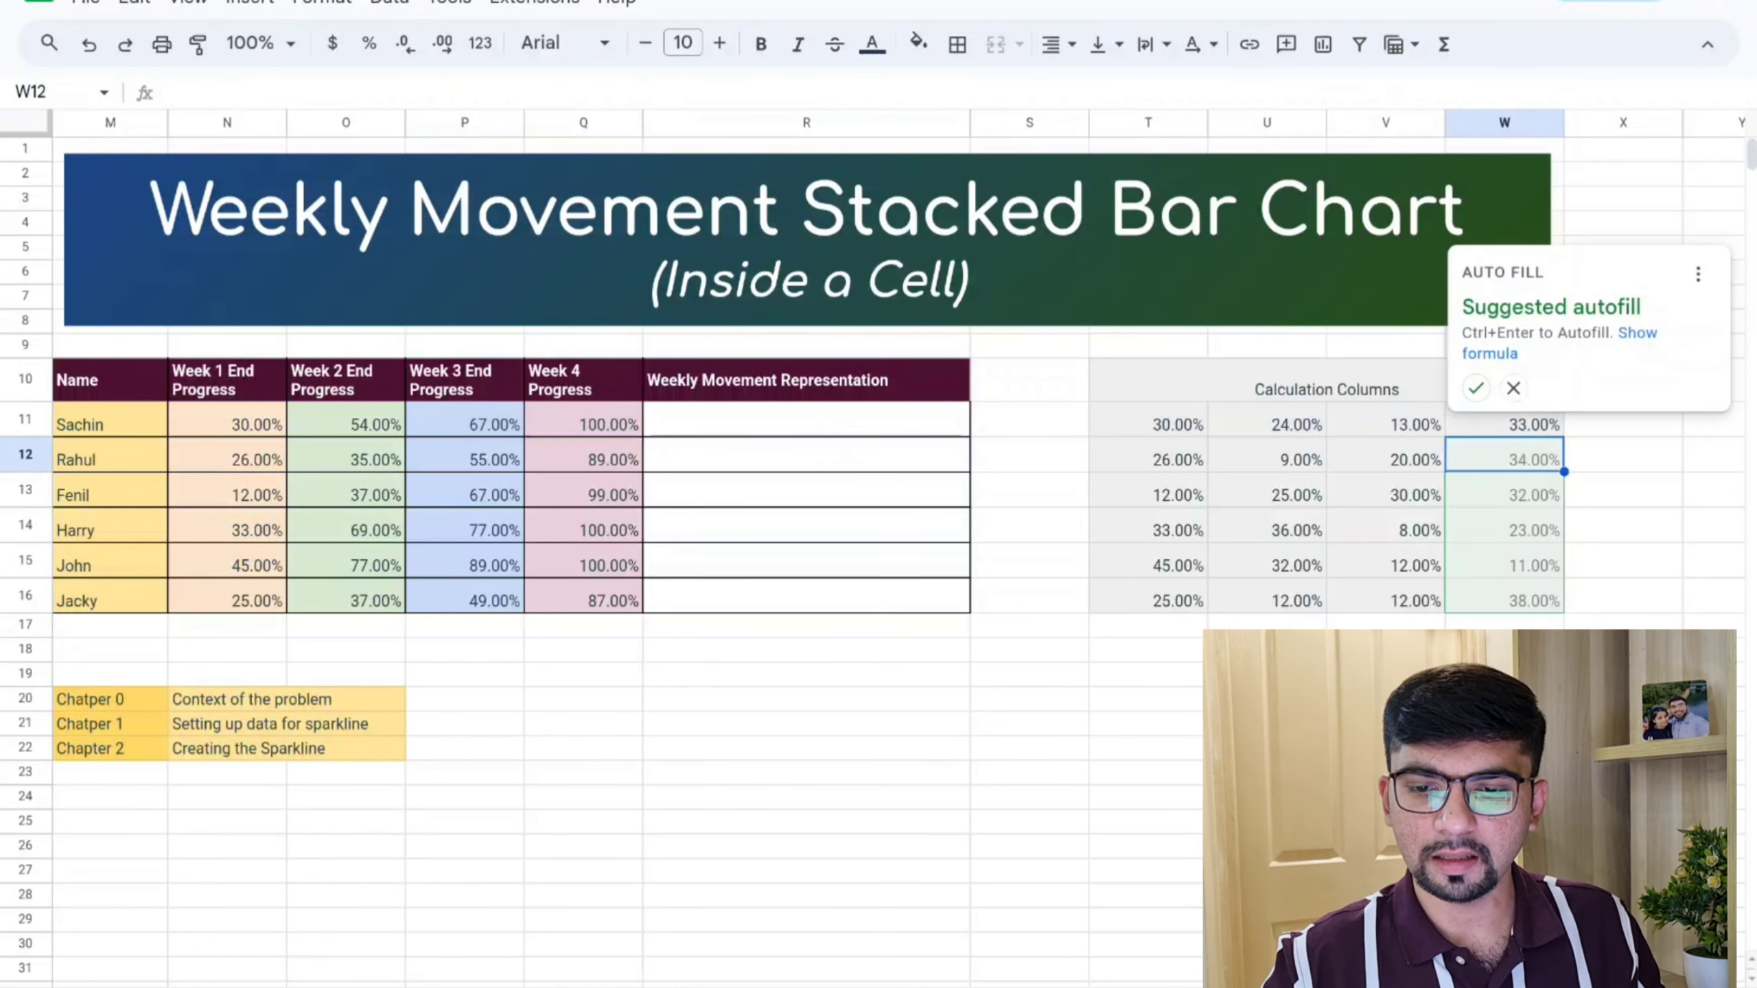
click(1475, 388)
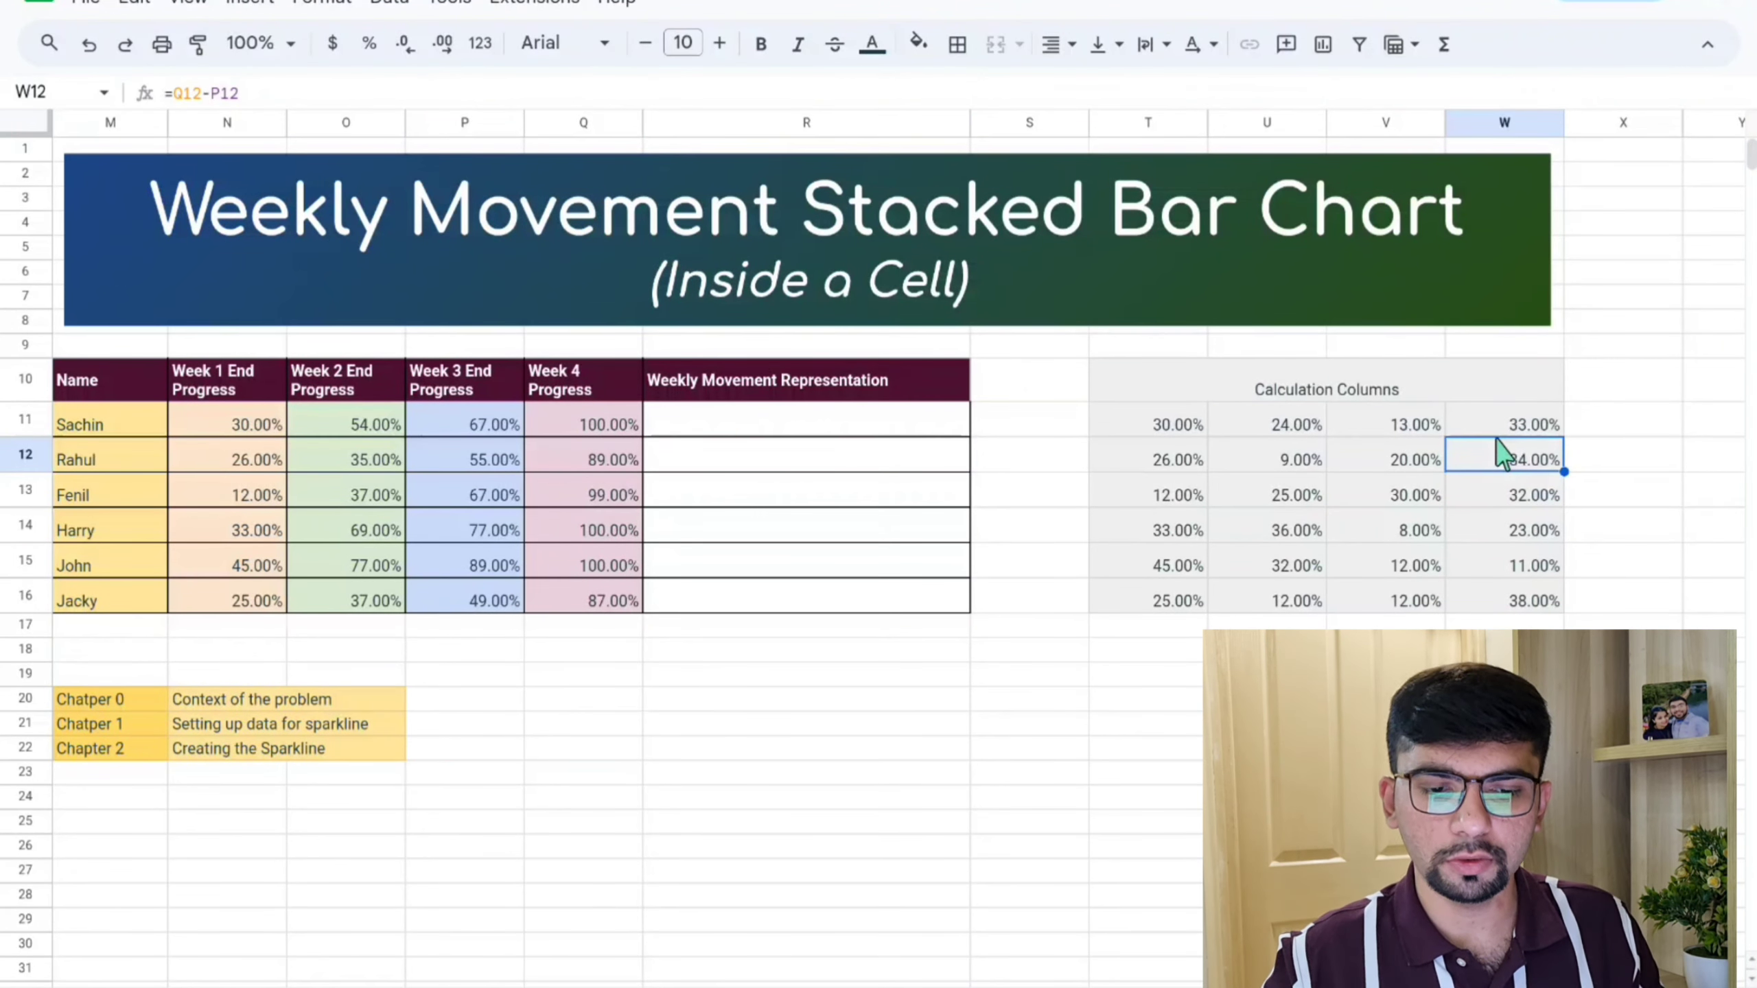
Step: Start a SPARKLINE formula in R11 with T11:W11 as its data range
click(717, 423)
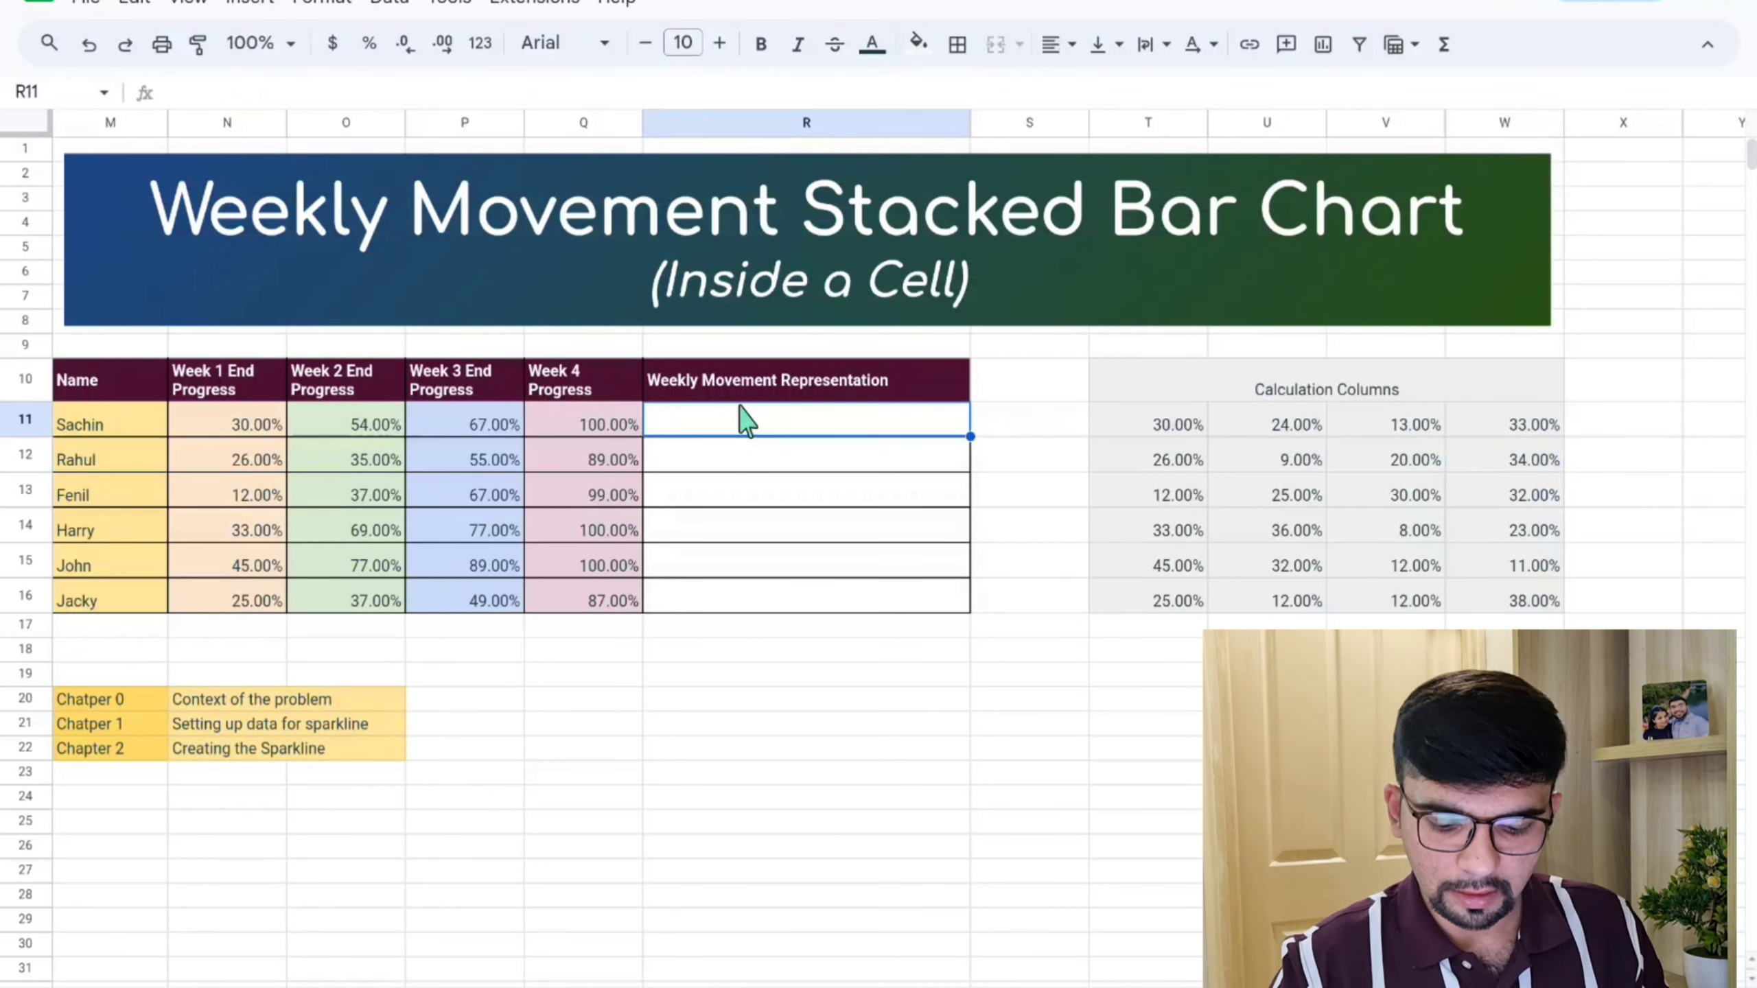
text(=)
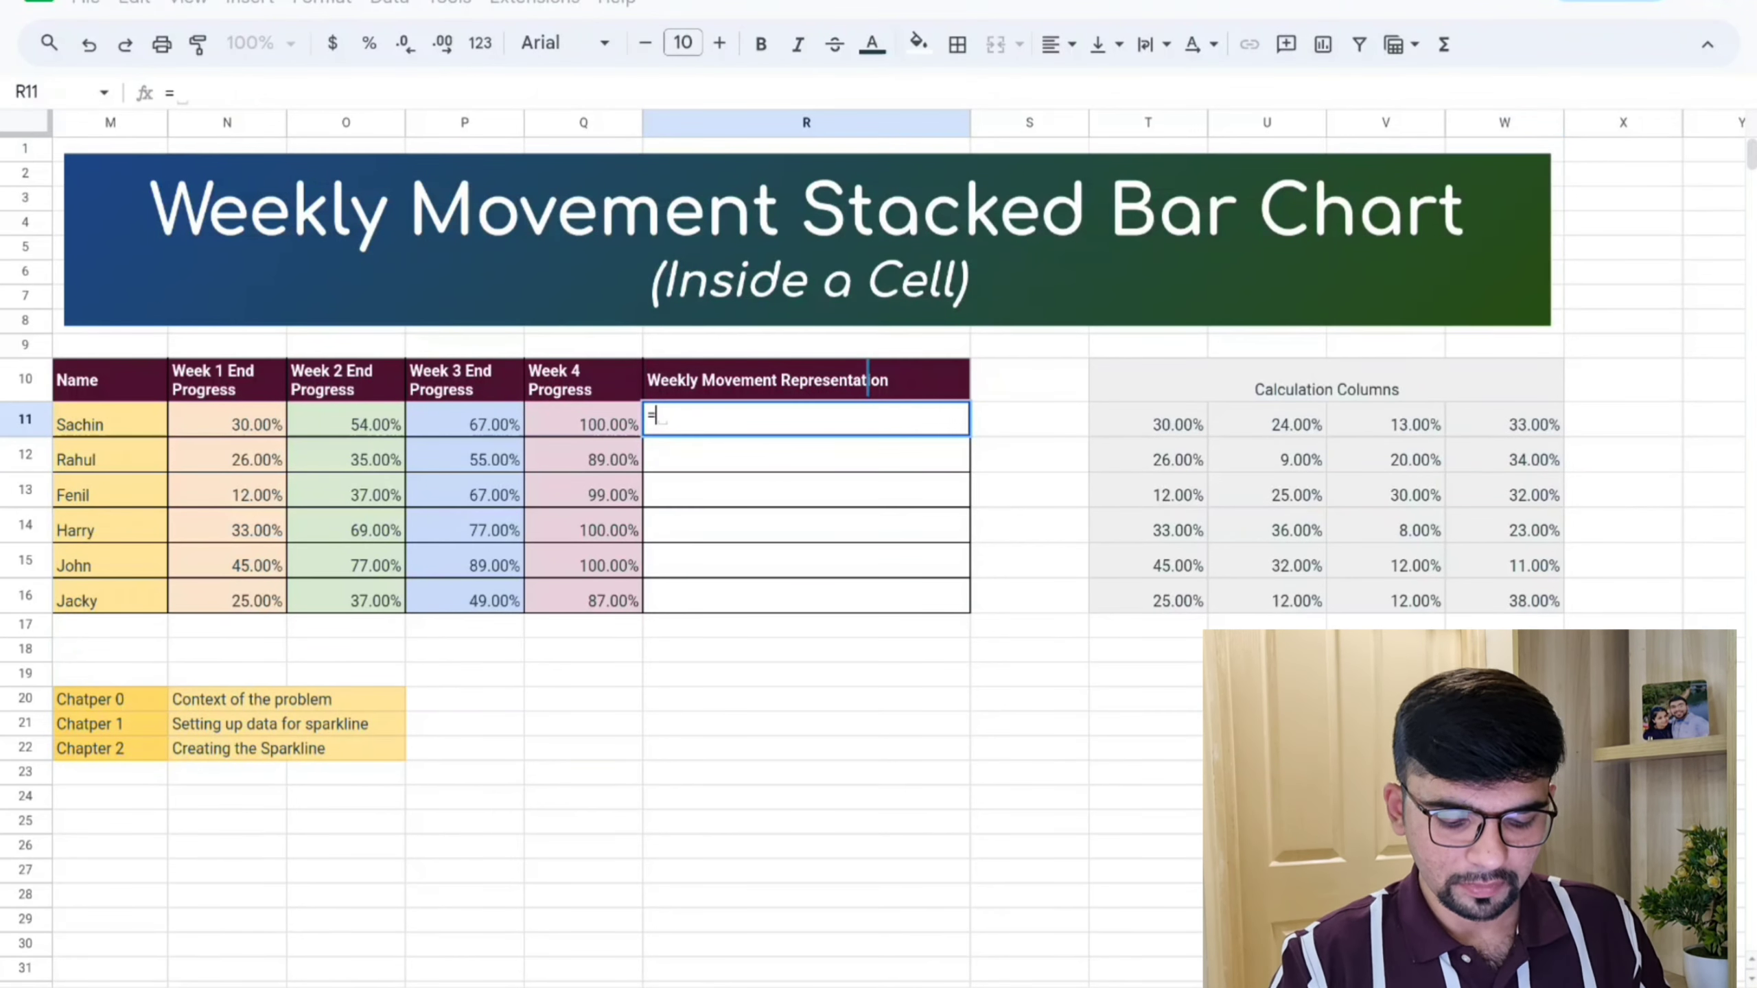
text(spar)
key(Tab)
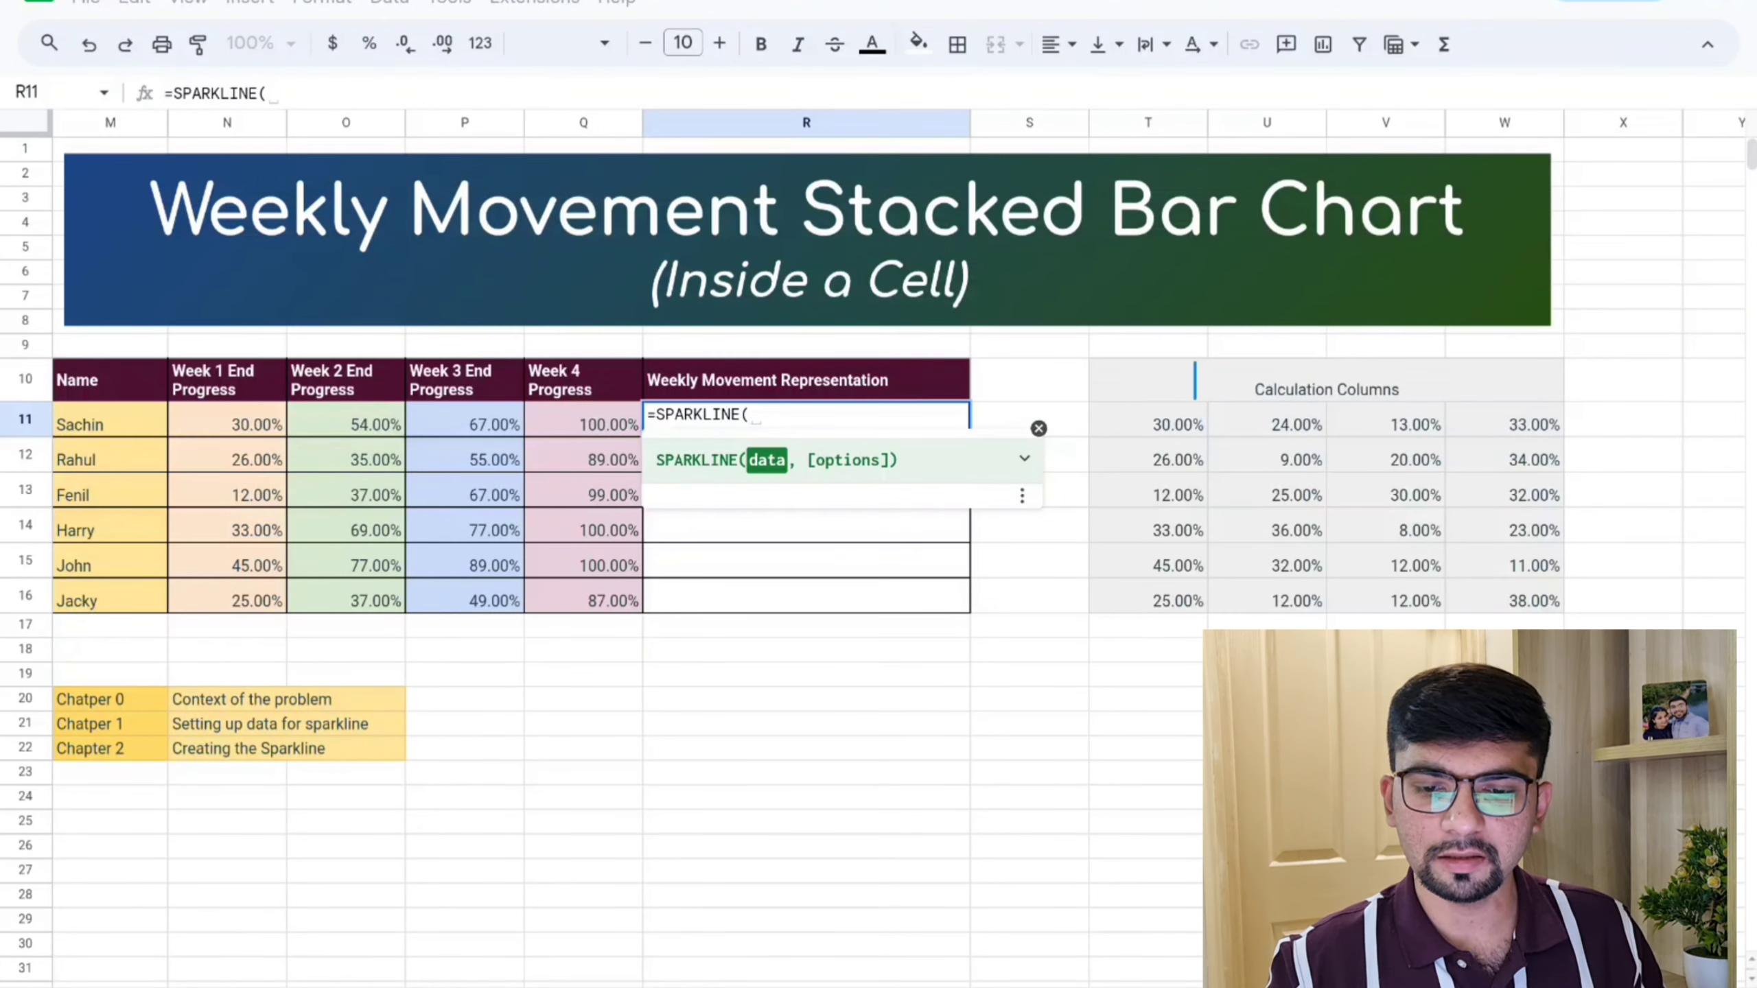
click(1175, 426)
key(shift+Right)
key(shift+Right)
key(shift+Right)
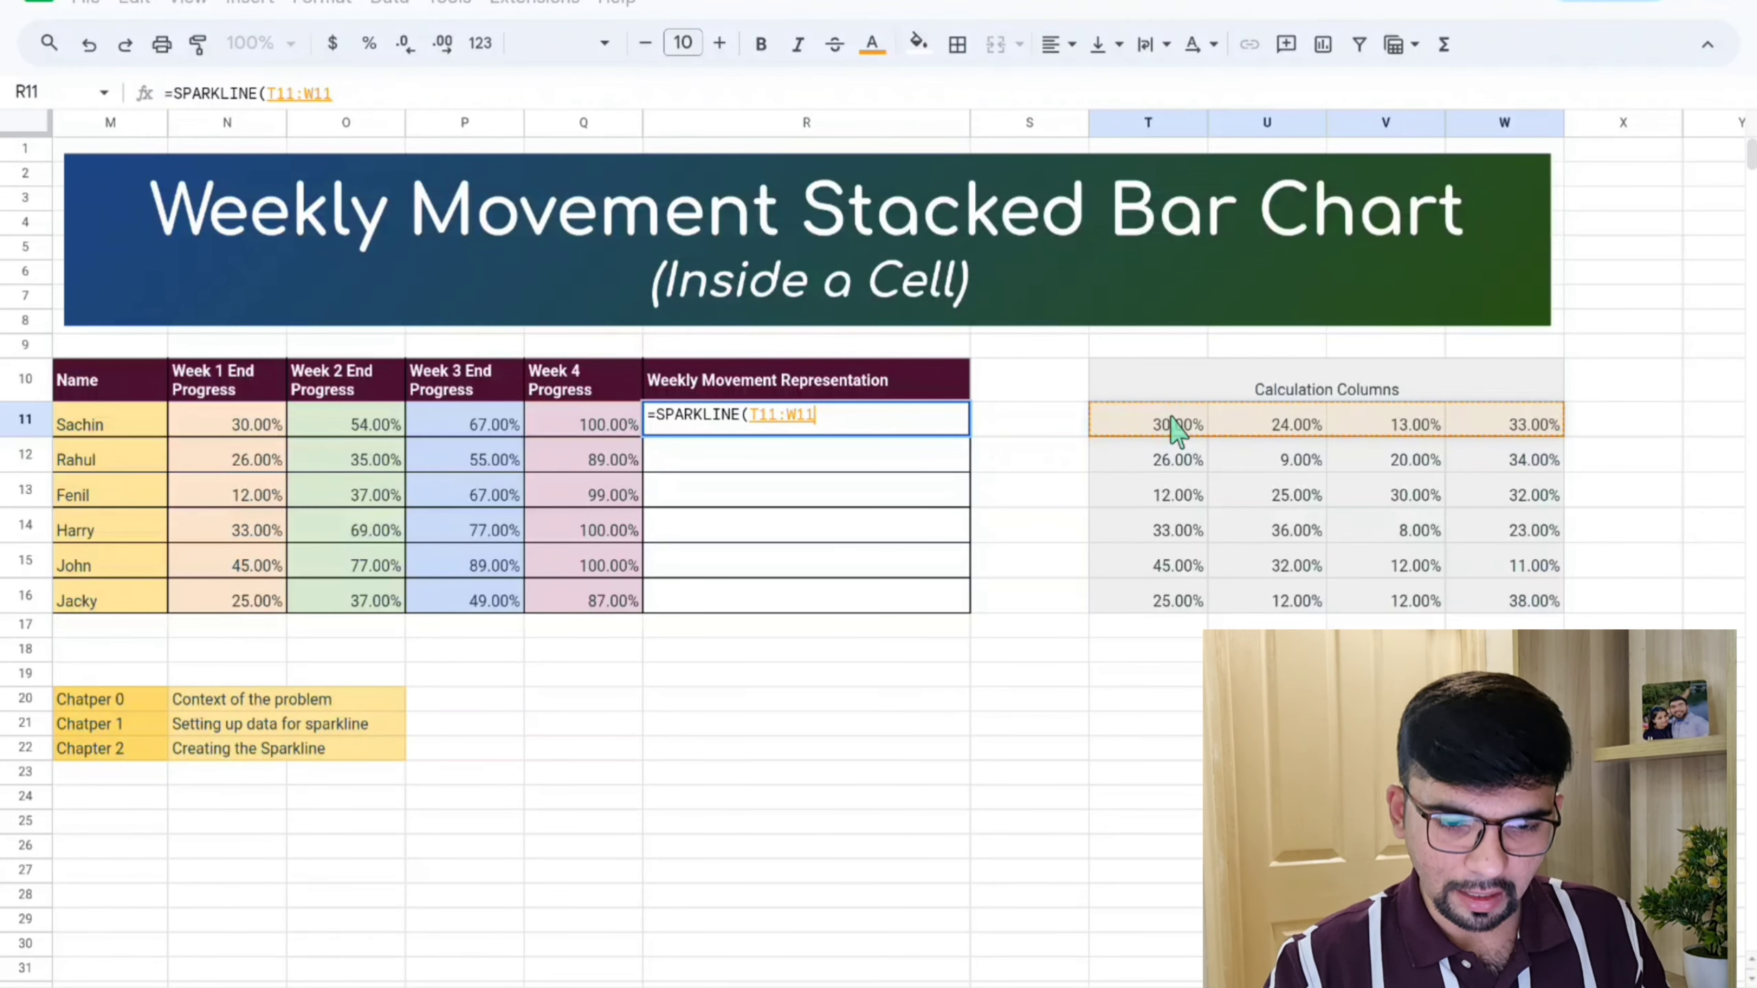
text(,)
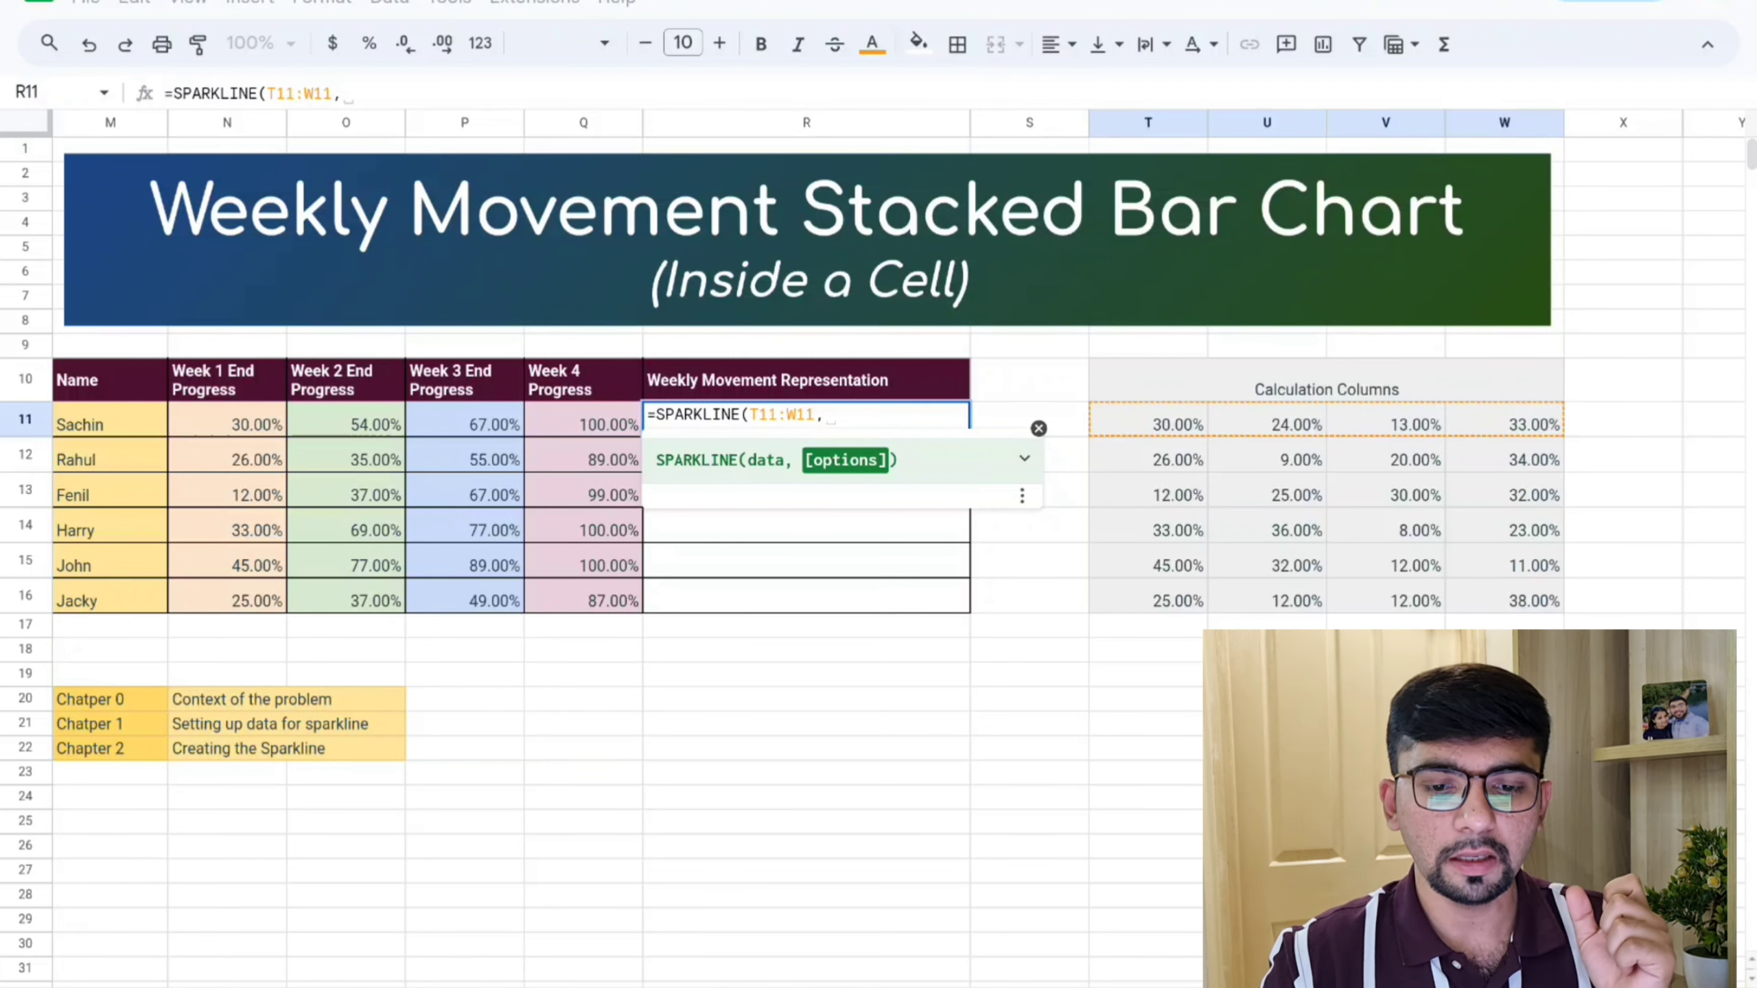
Step: Copy the example options {"charttype","bar";"max",50}) from the SPARKLINE help and paste them into the R11 formula
click(1025, 458)
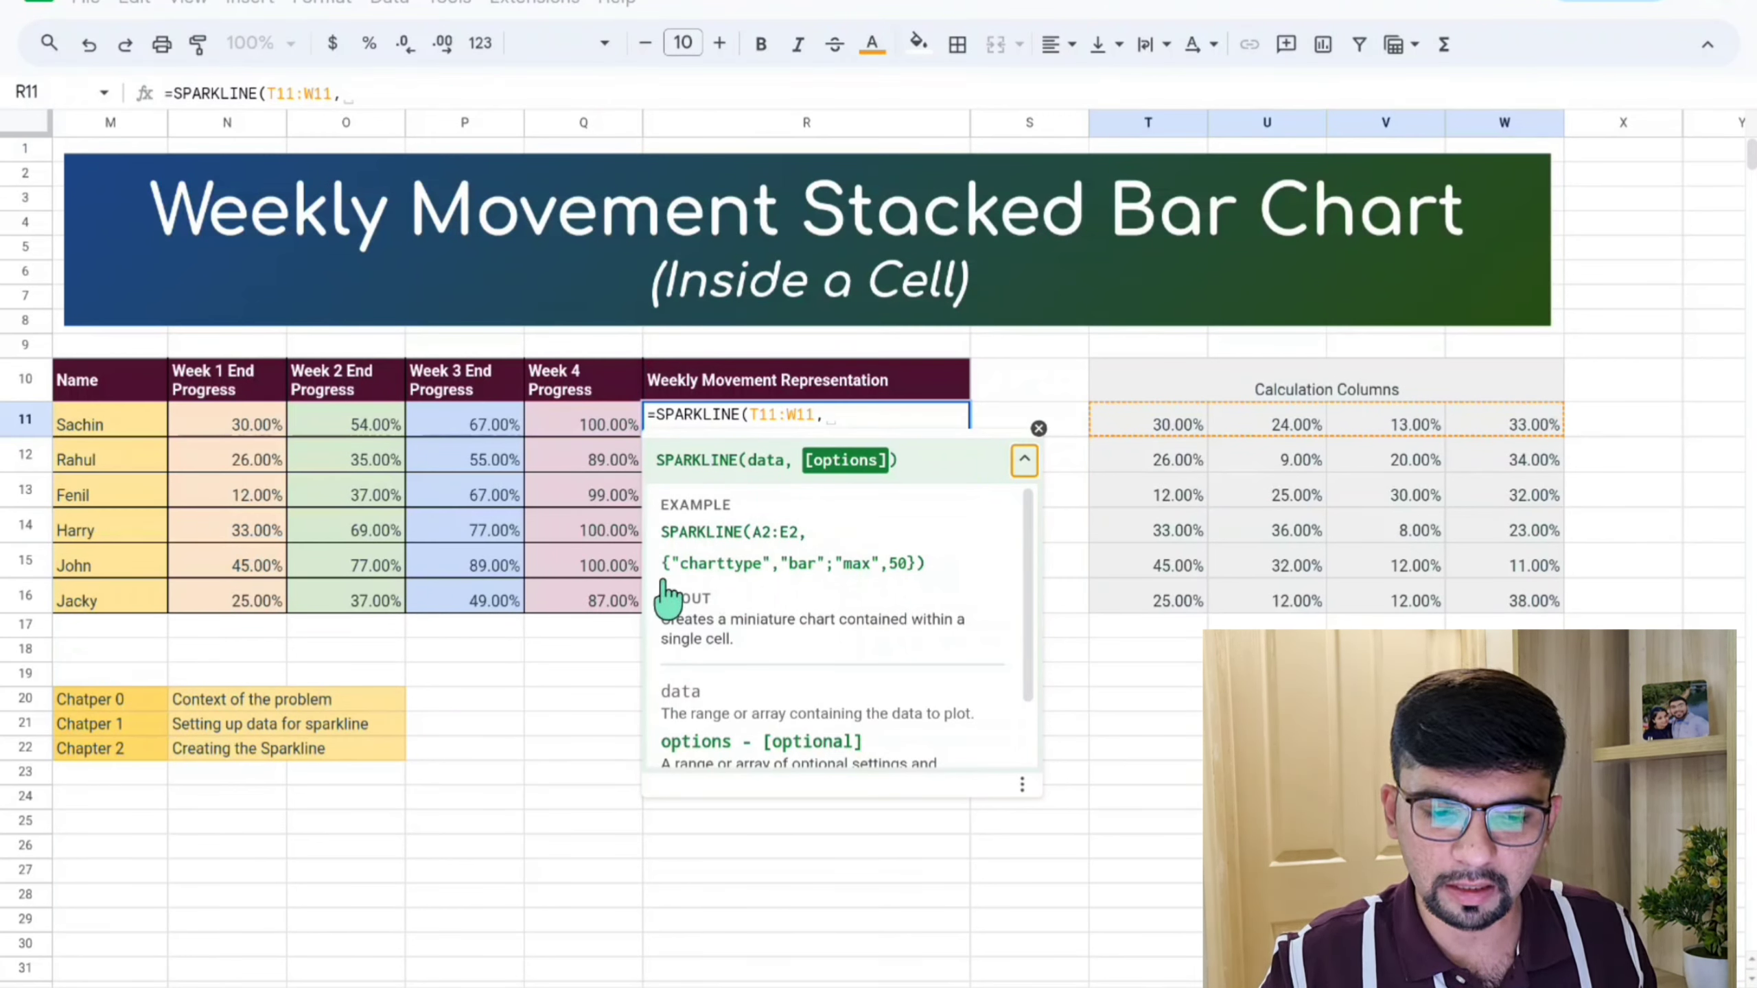
drag(662, 562, 944, 588)
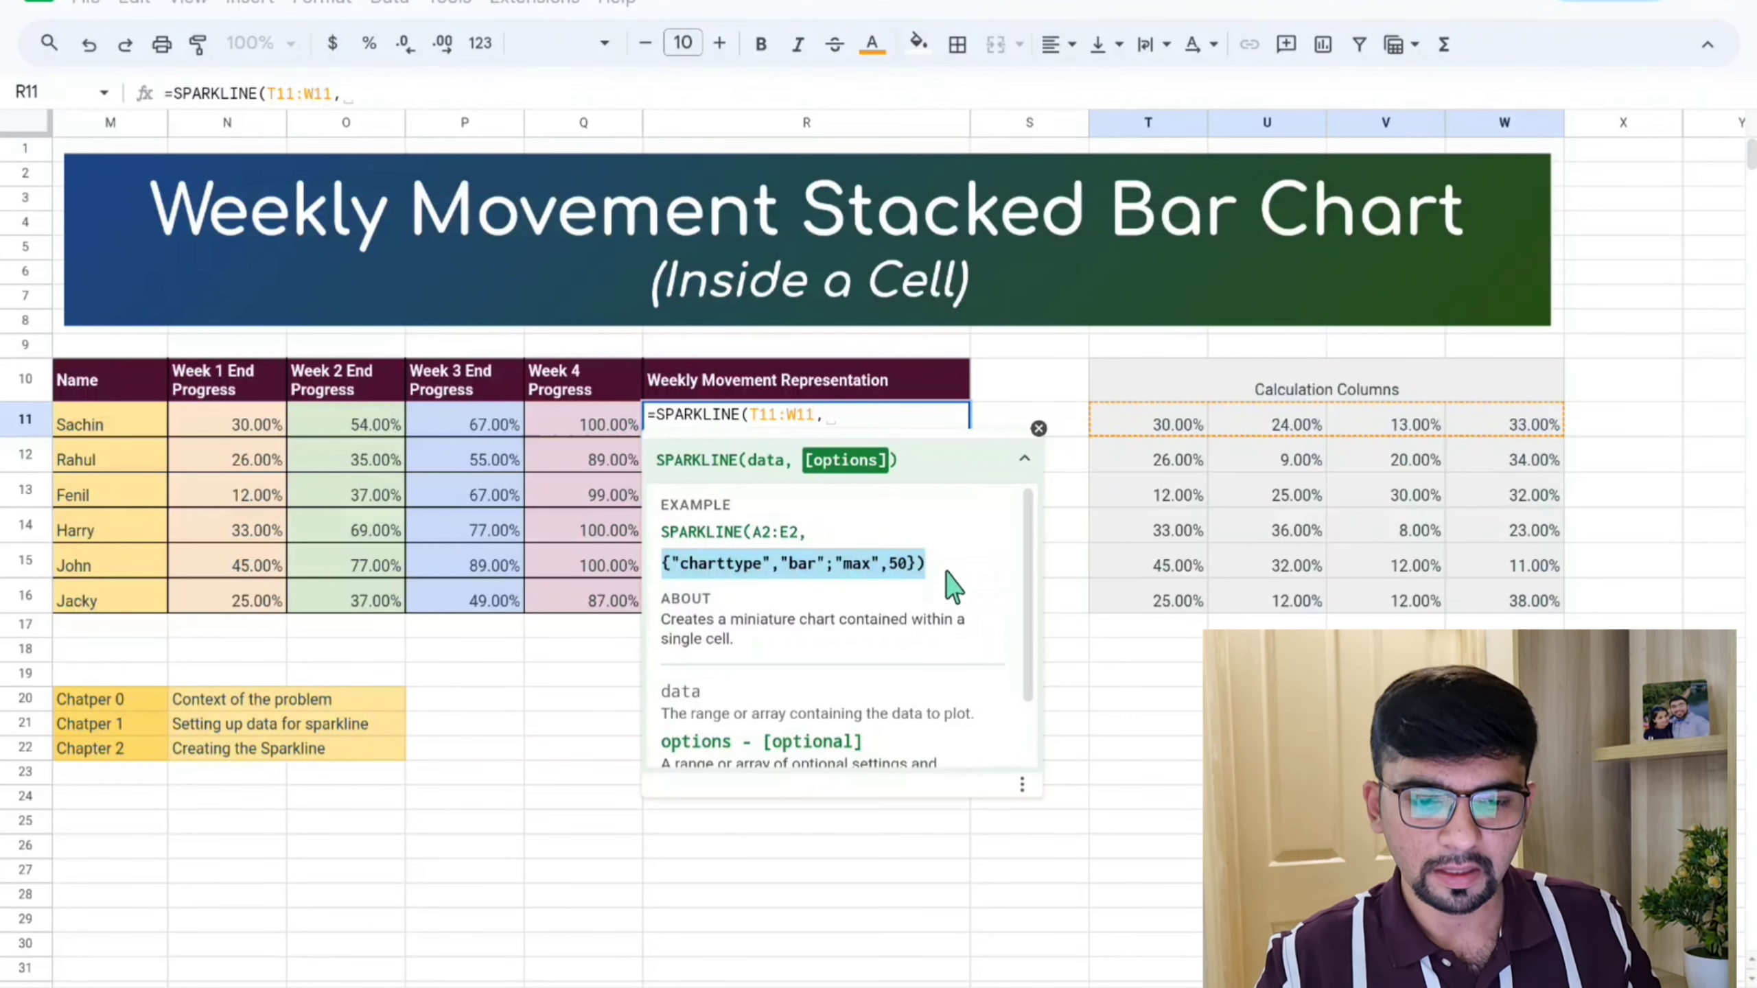
key(ctrl+c)
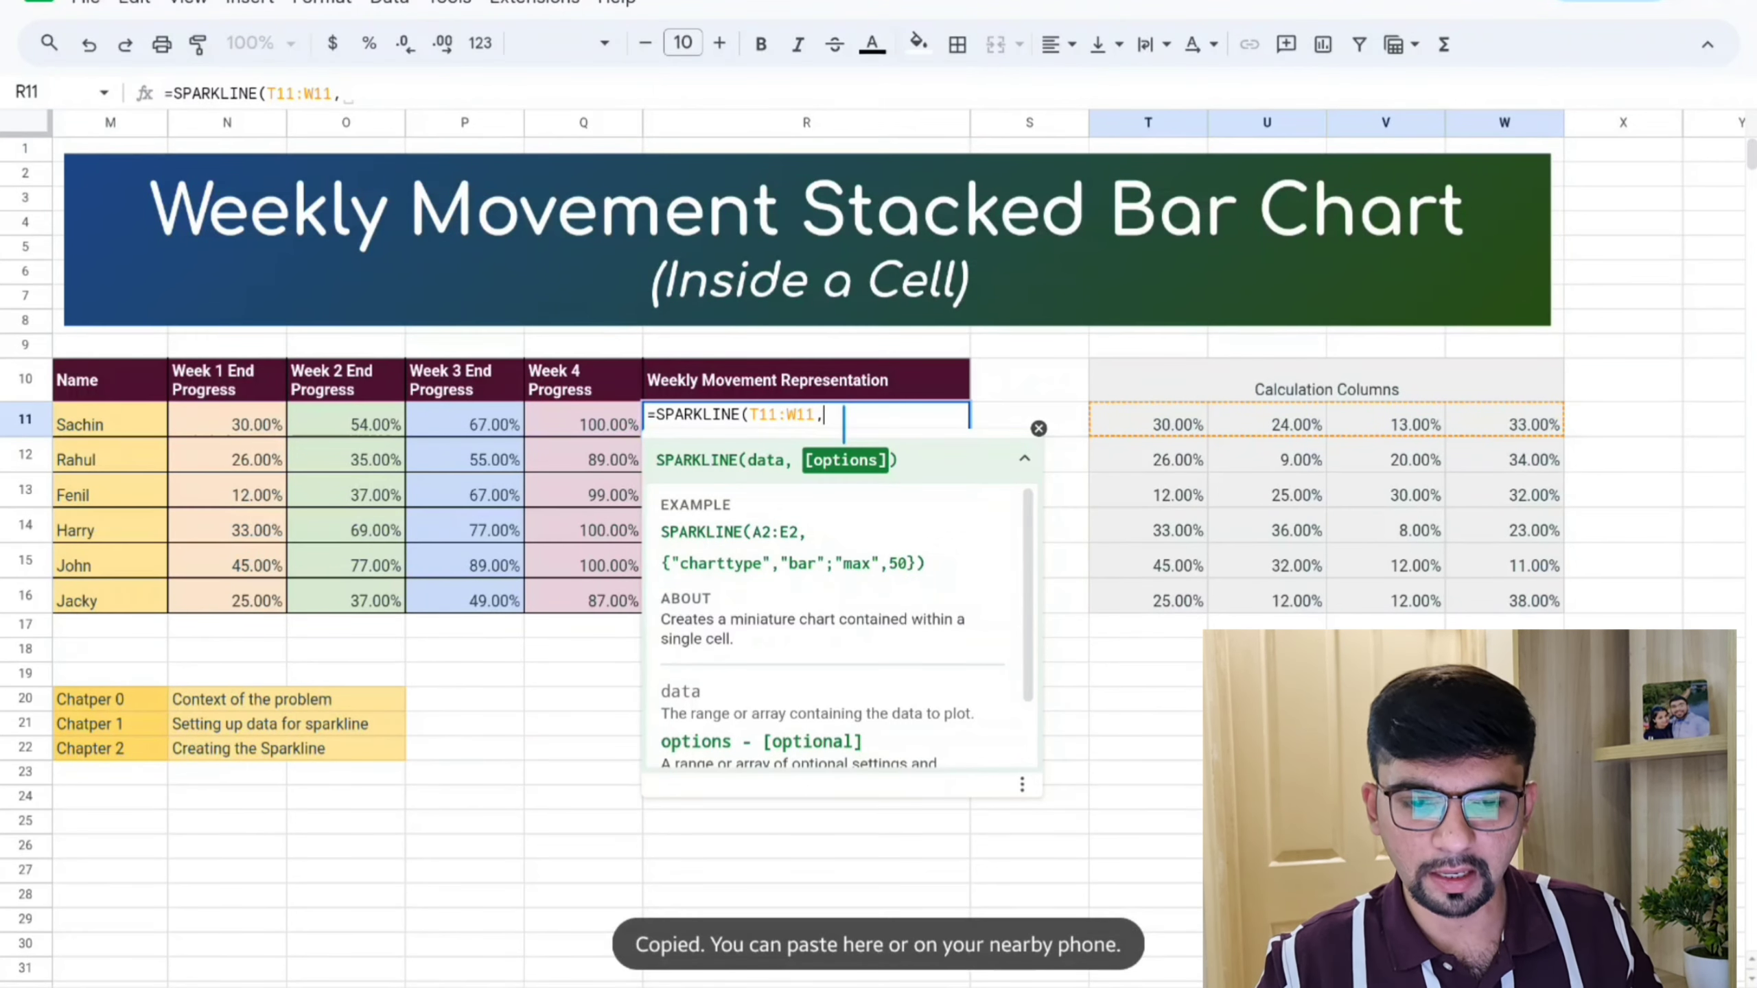
key(ctrl+v)
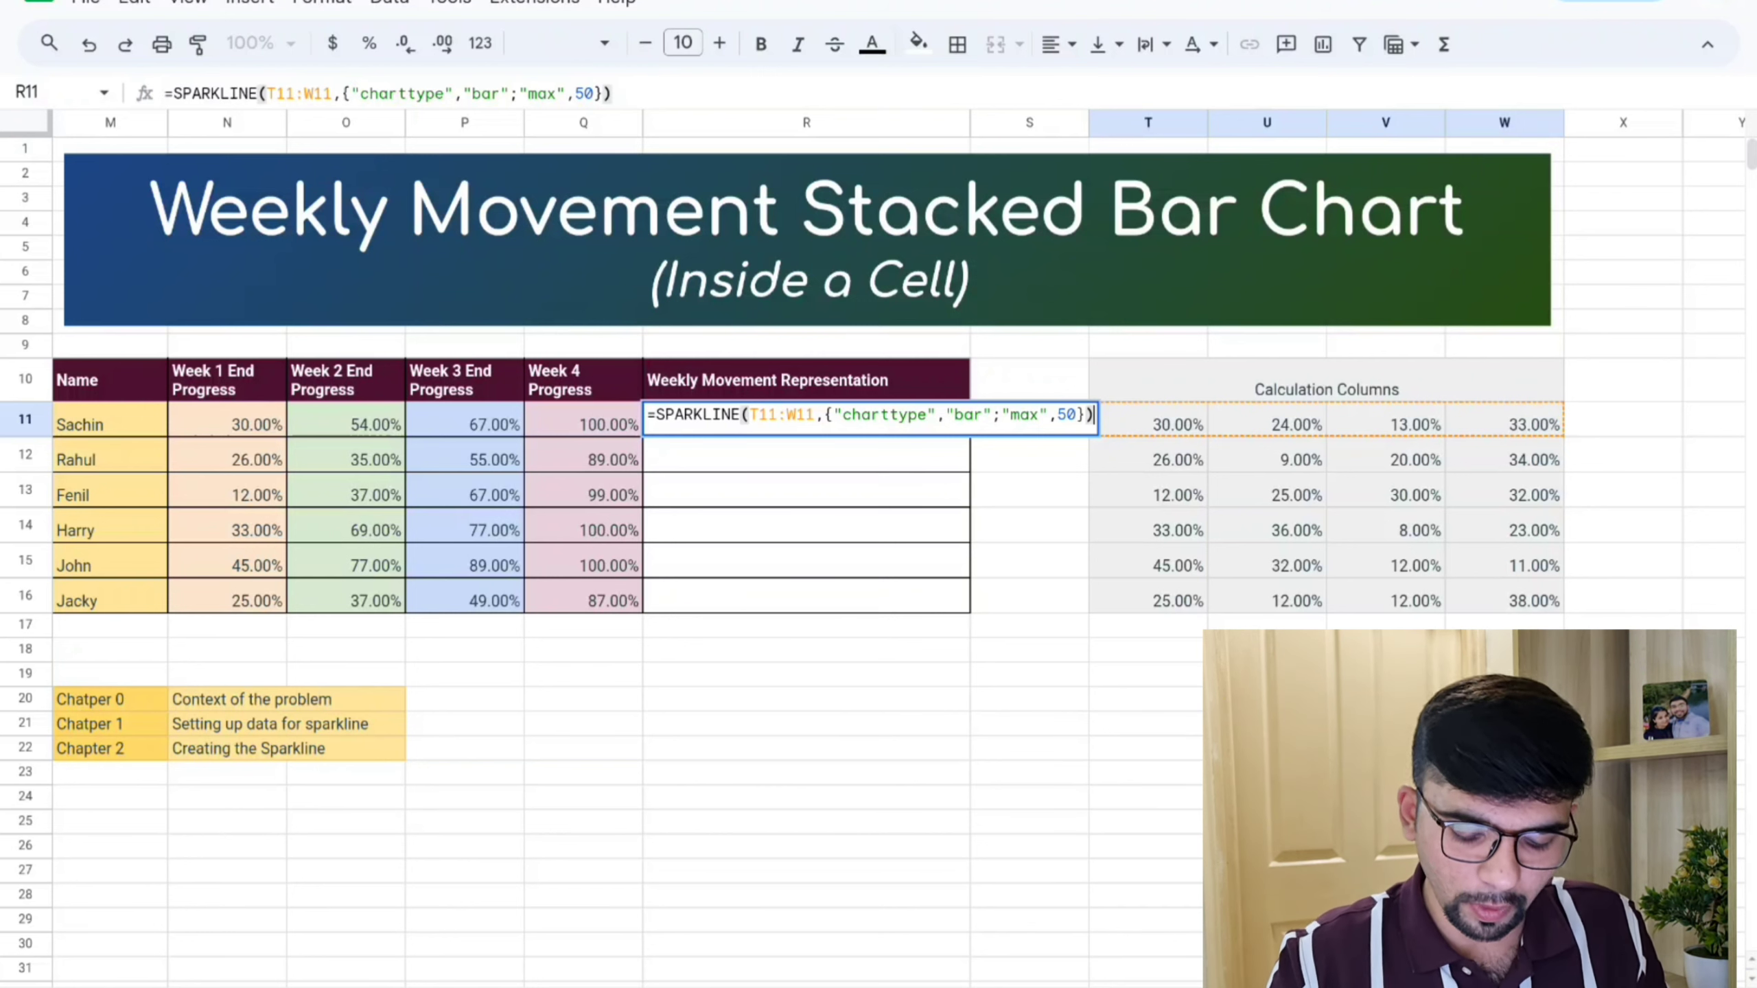
Step: Set the max option of the R11 SPARKLINE formula to 1 and enter the formula
key(Left)
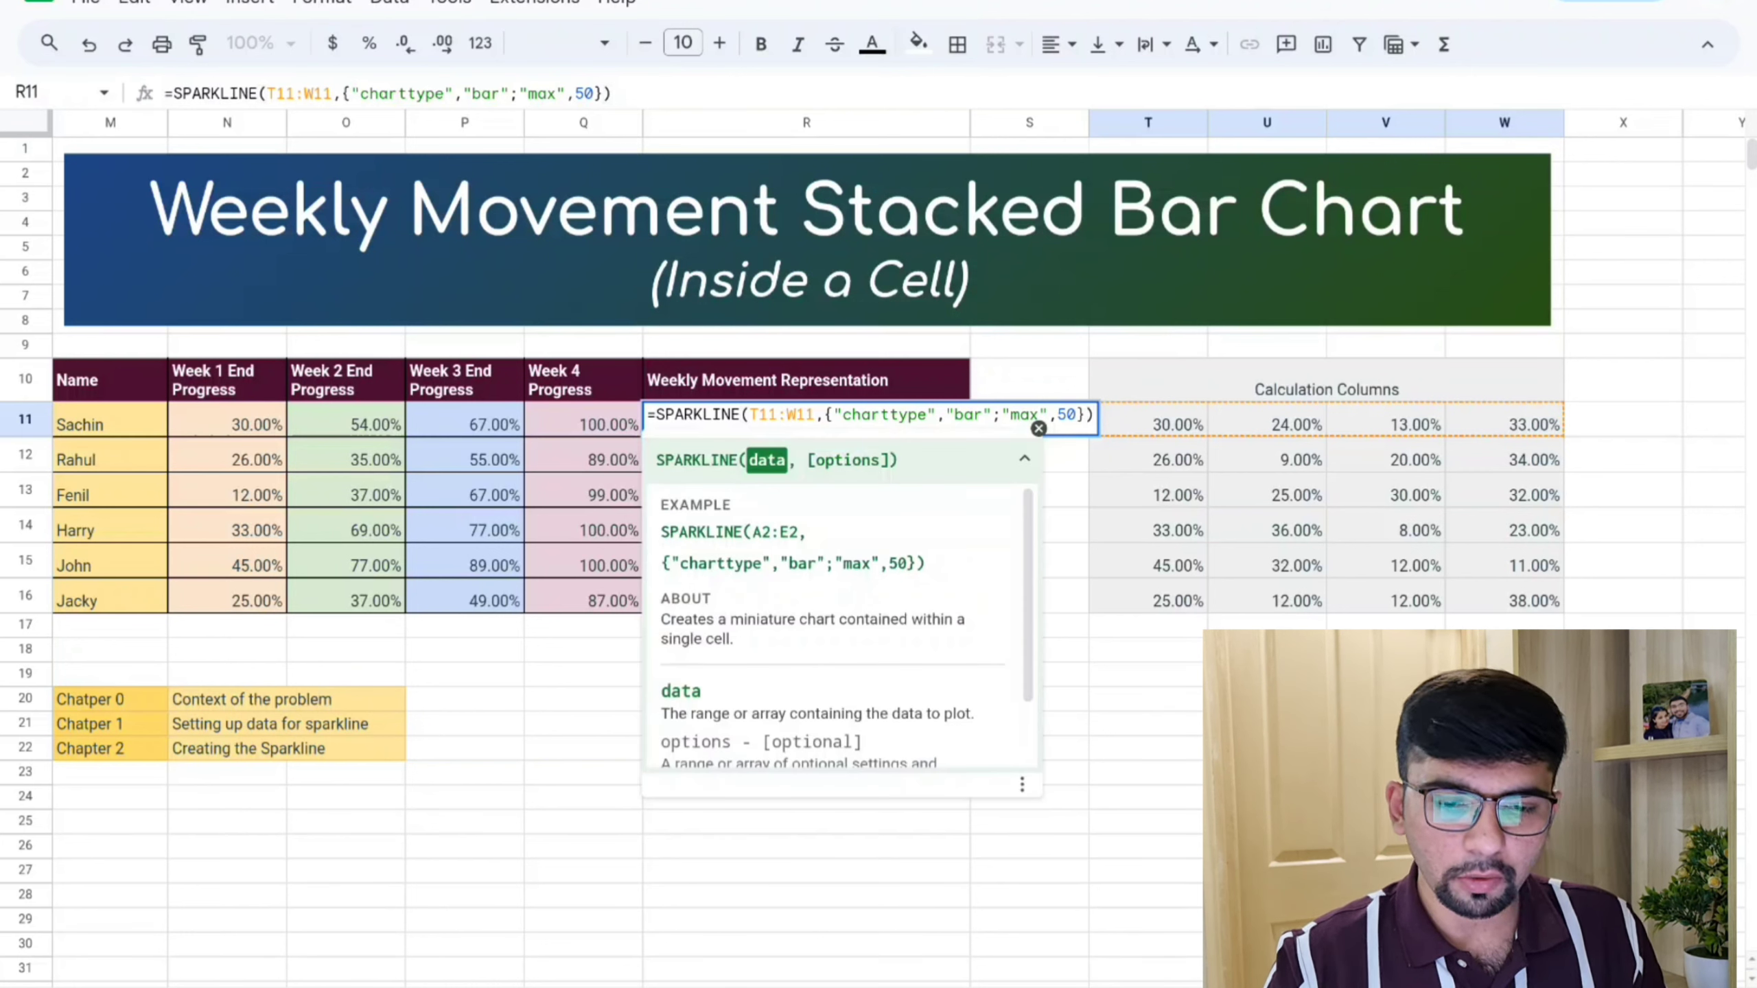
key(Left)
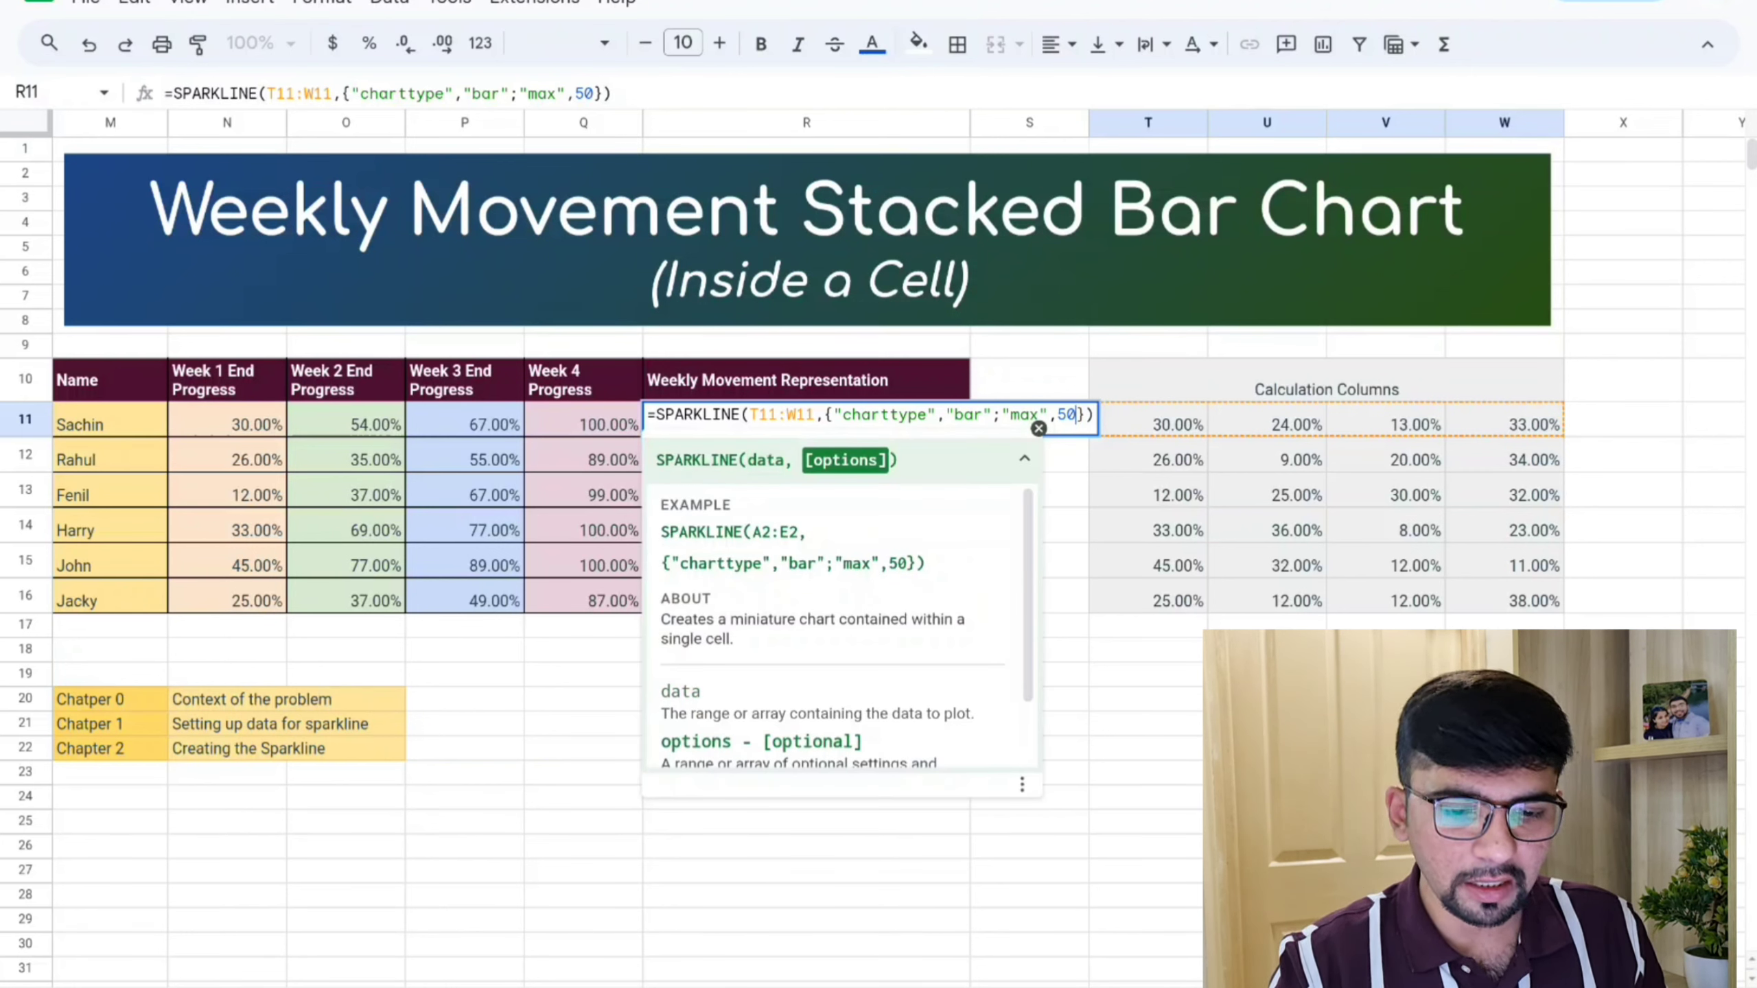
key(BackSpace)
key(BackSpace)
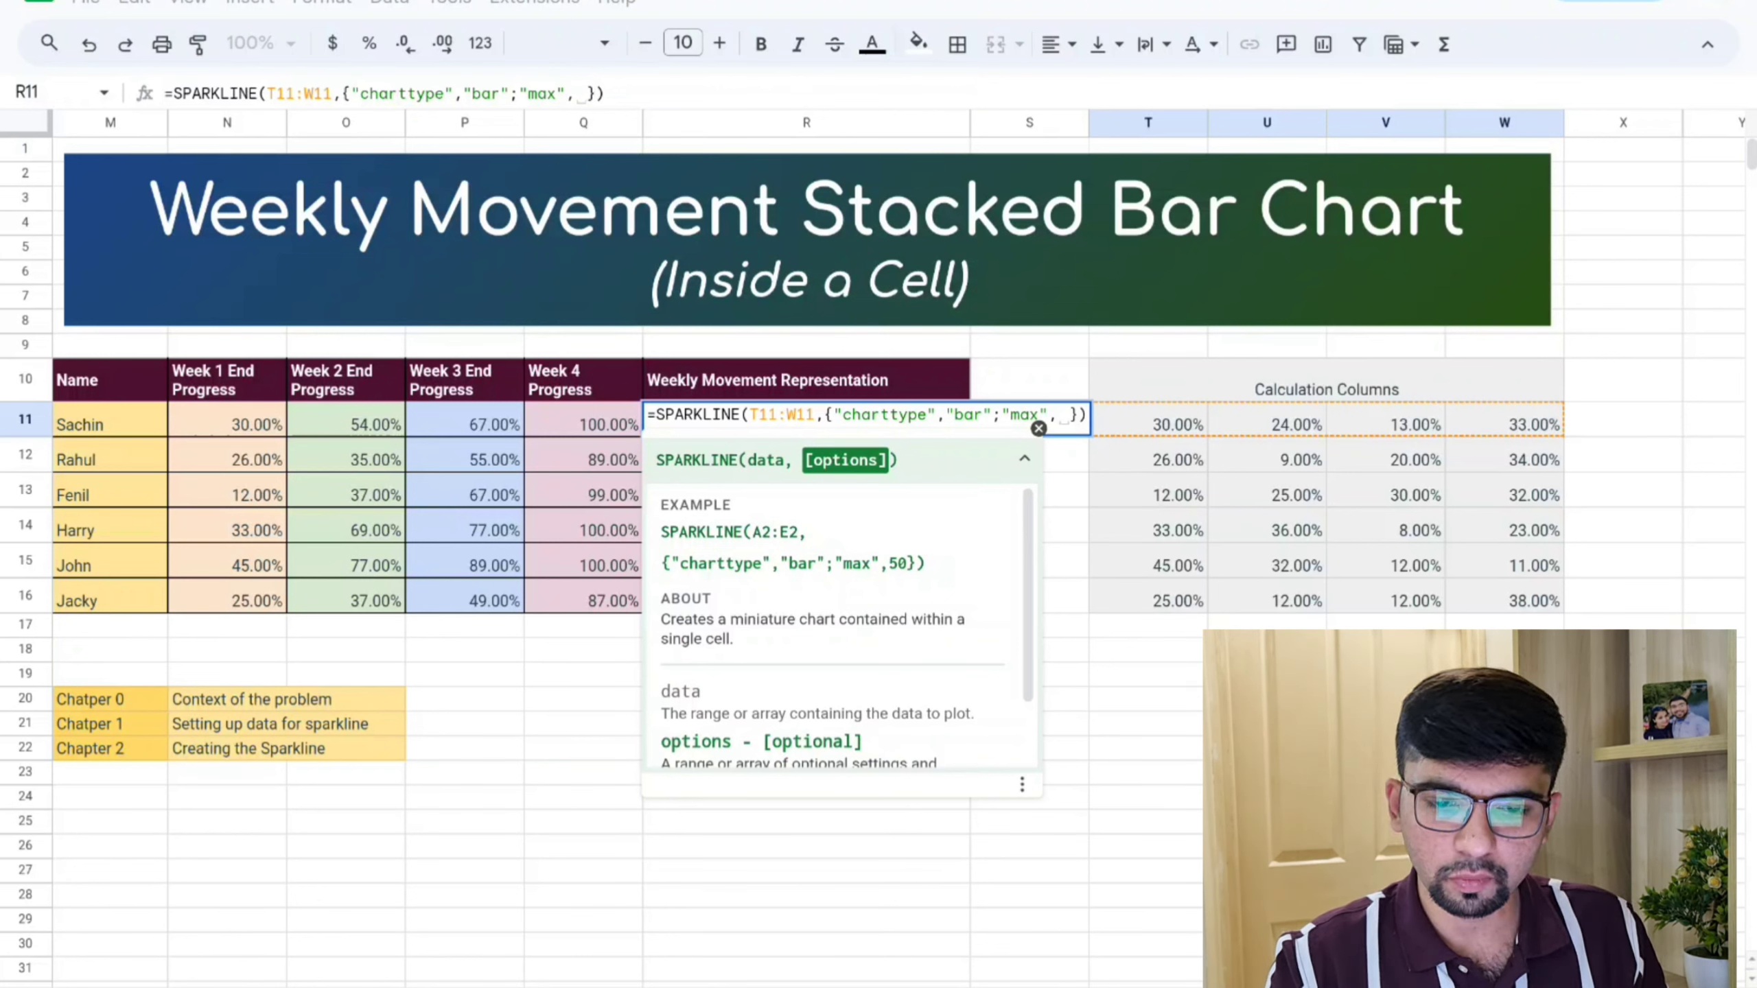
text(1)
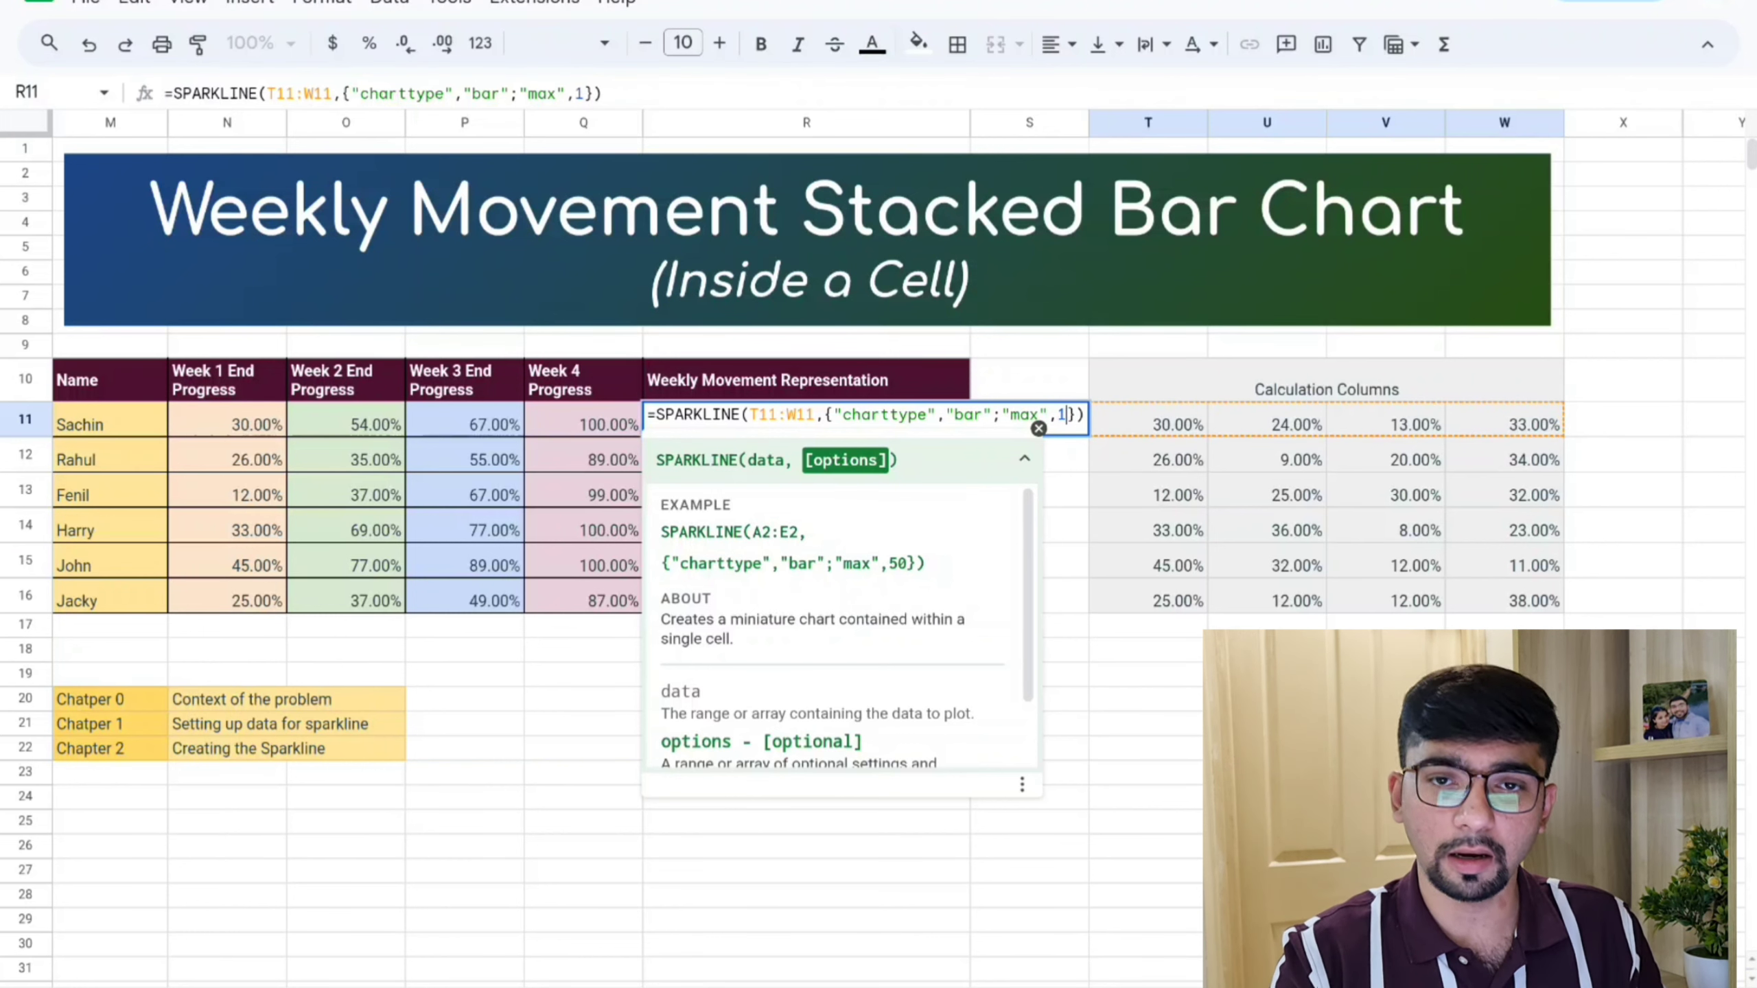
key(Return)
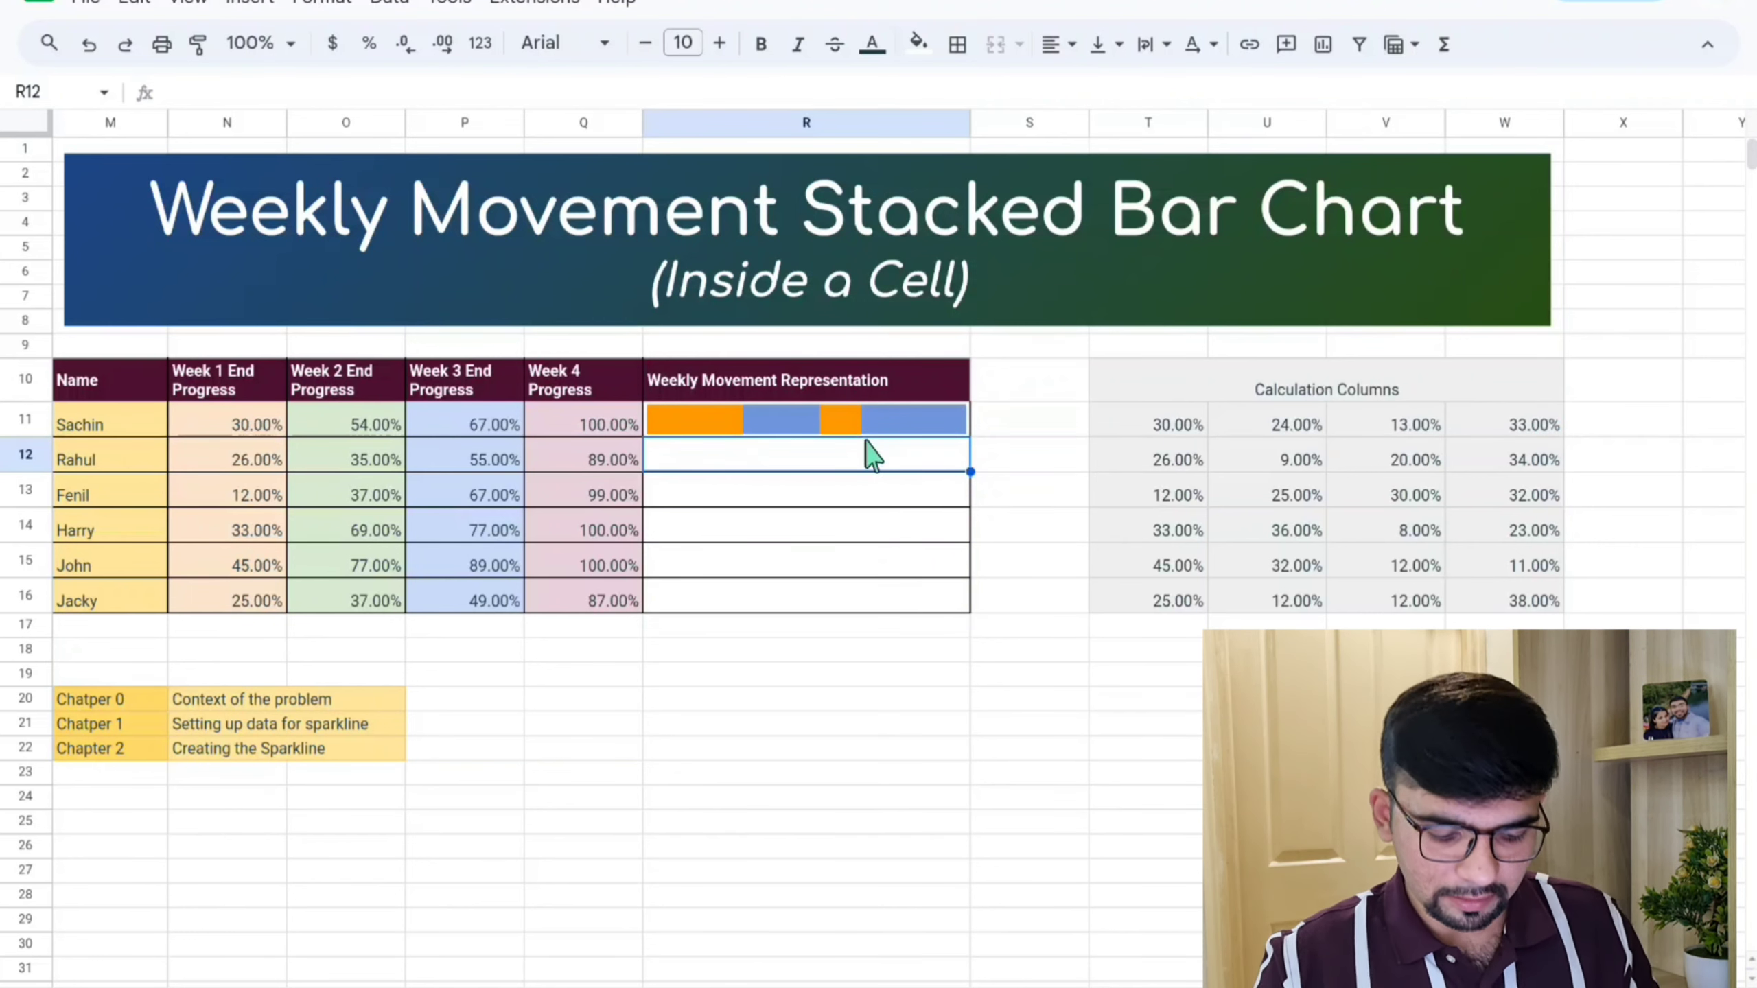
Step: Copy the SPARKLINE formula from R11 down through R16
click(884, 429)
key(ctrl+c)
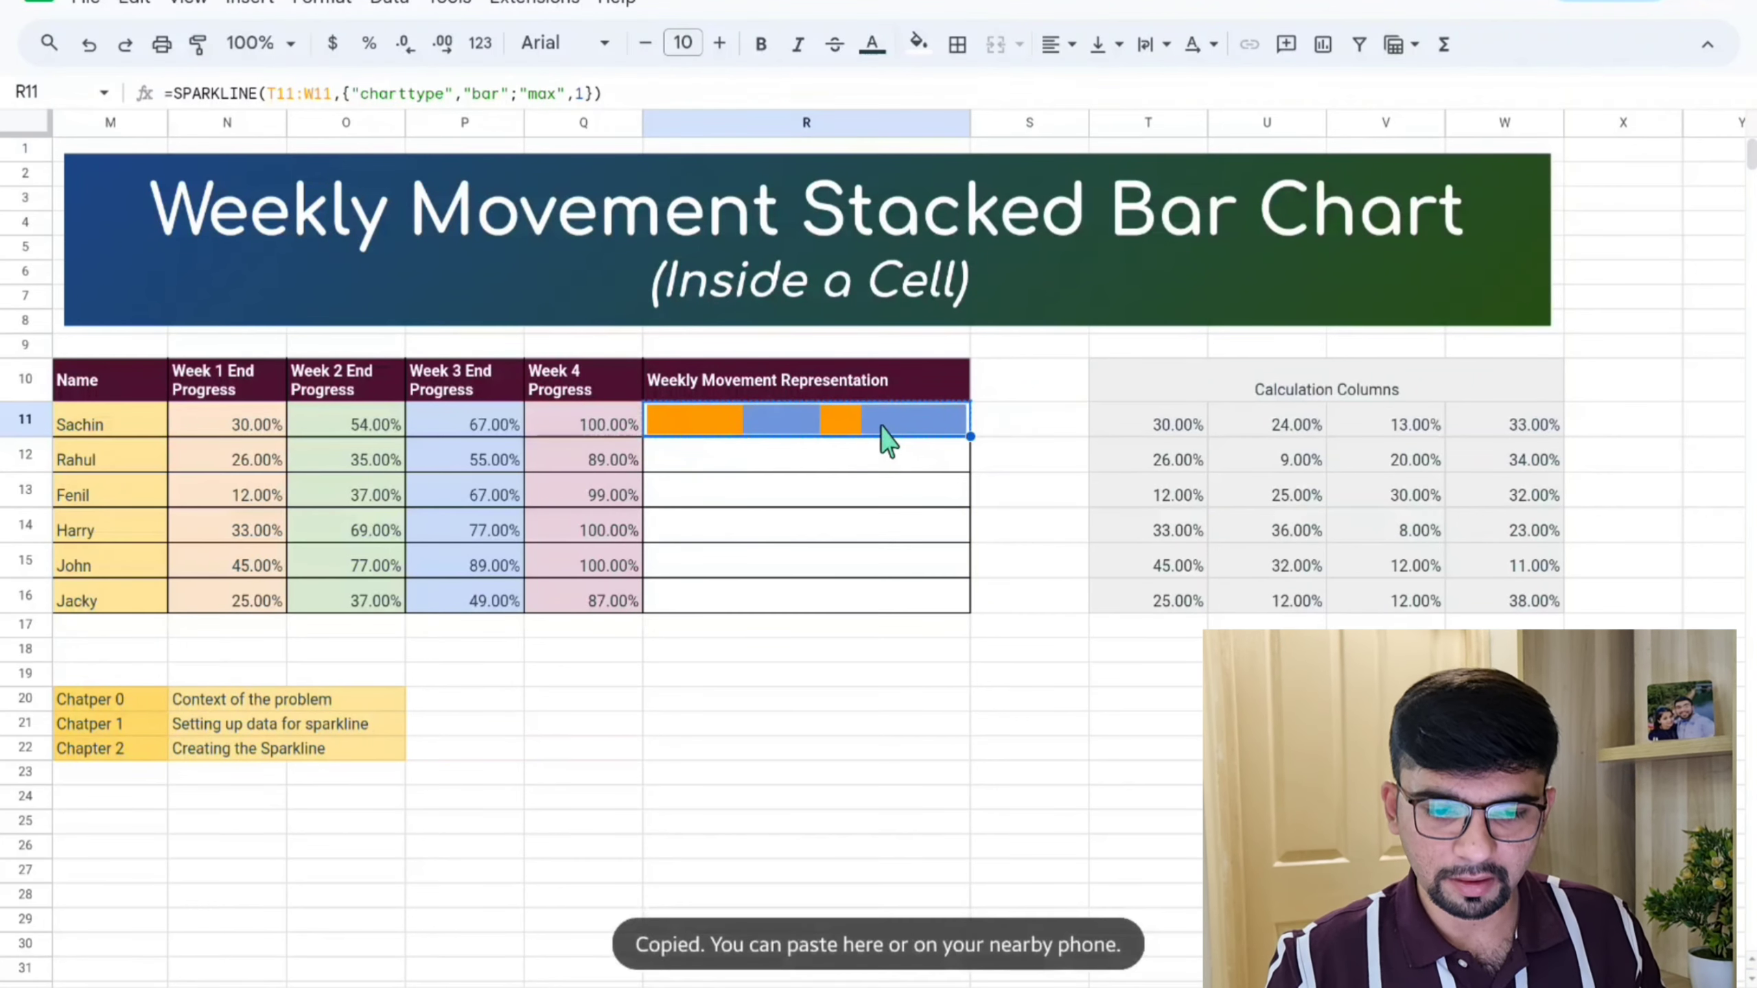
key(shift+Down)
key(shift+Down)
key(shift+Down)
key(shift+Down)
key(shift+Down)
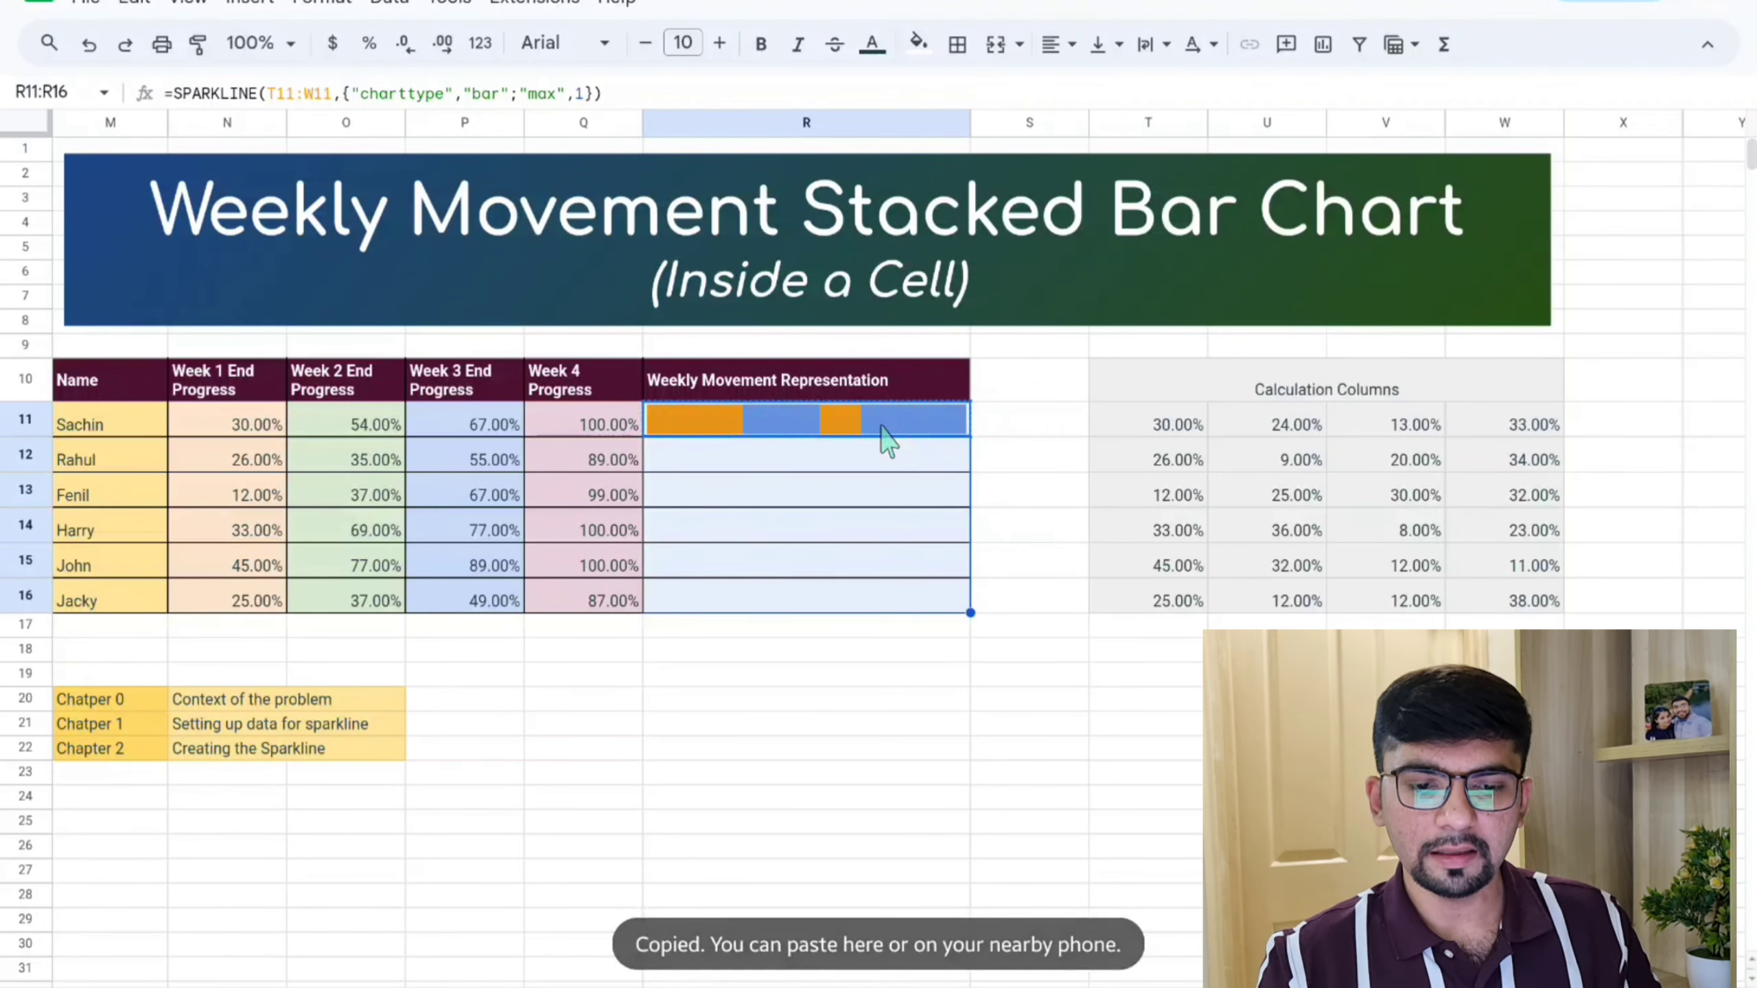
key(ctrl+v)
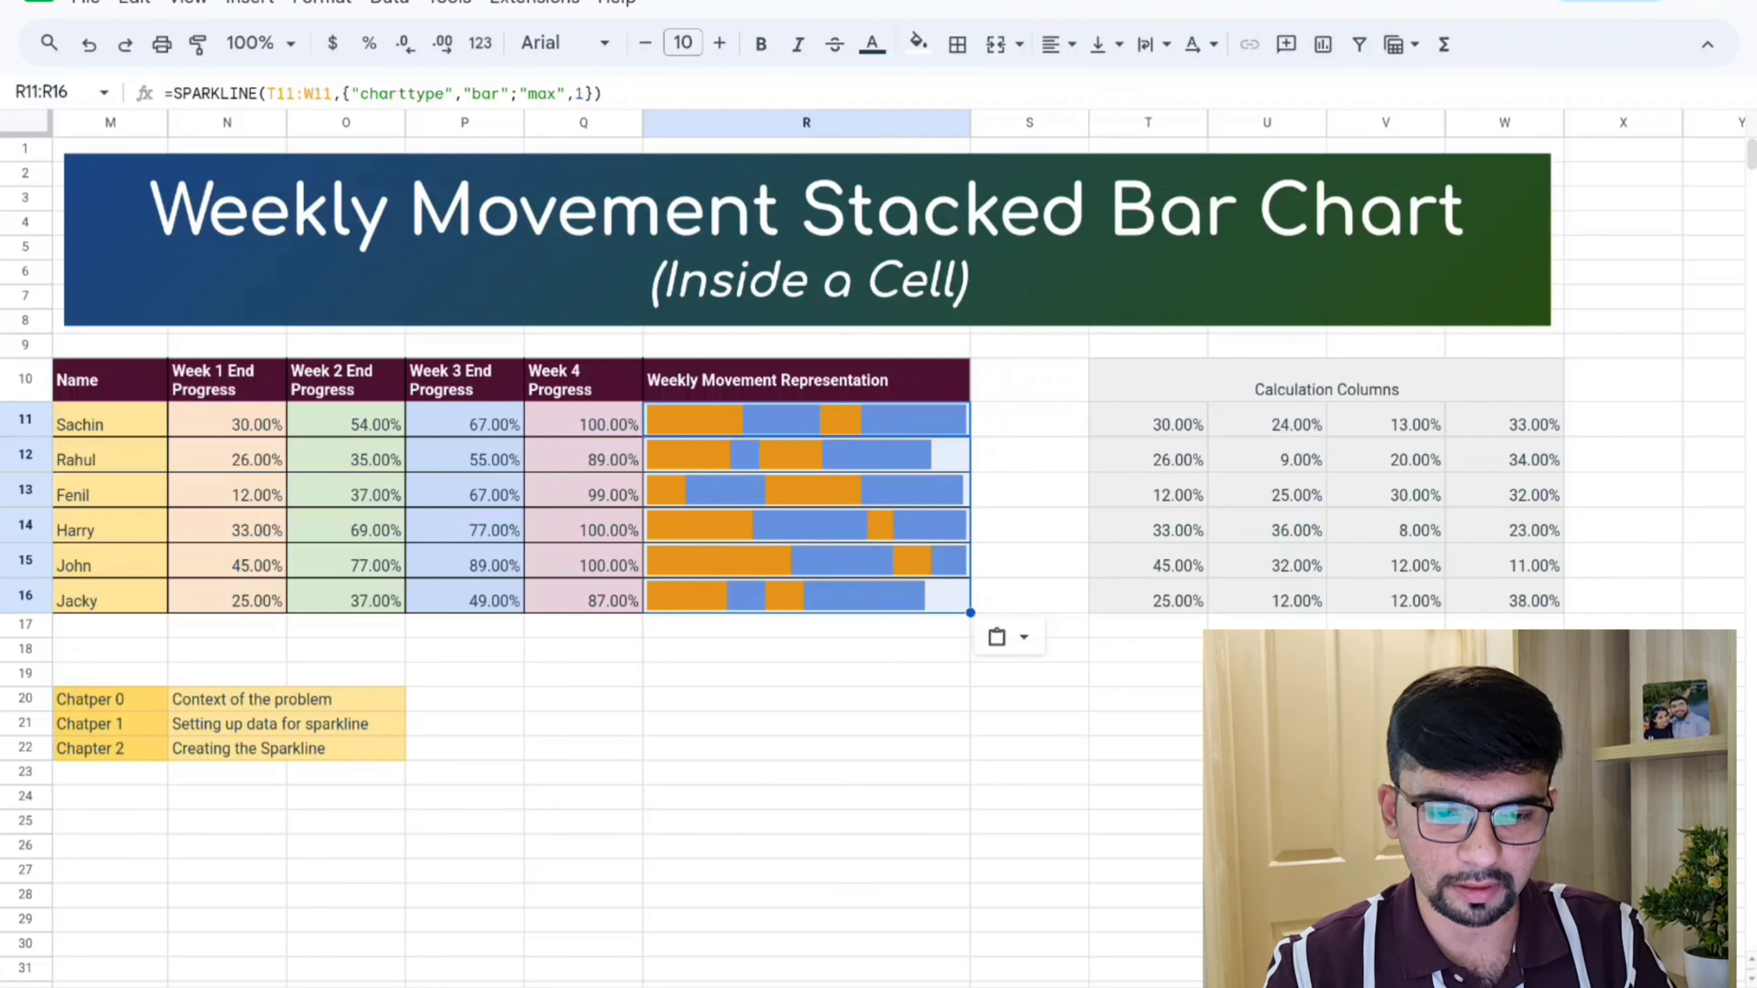
double_click(869, 421)
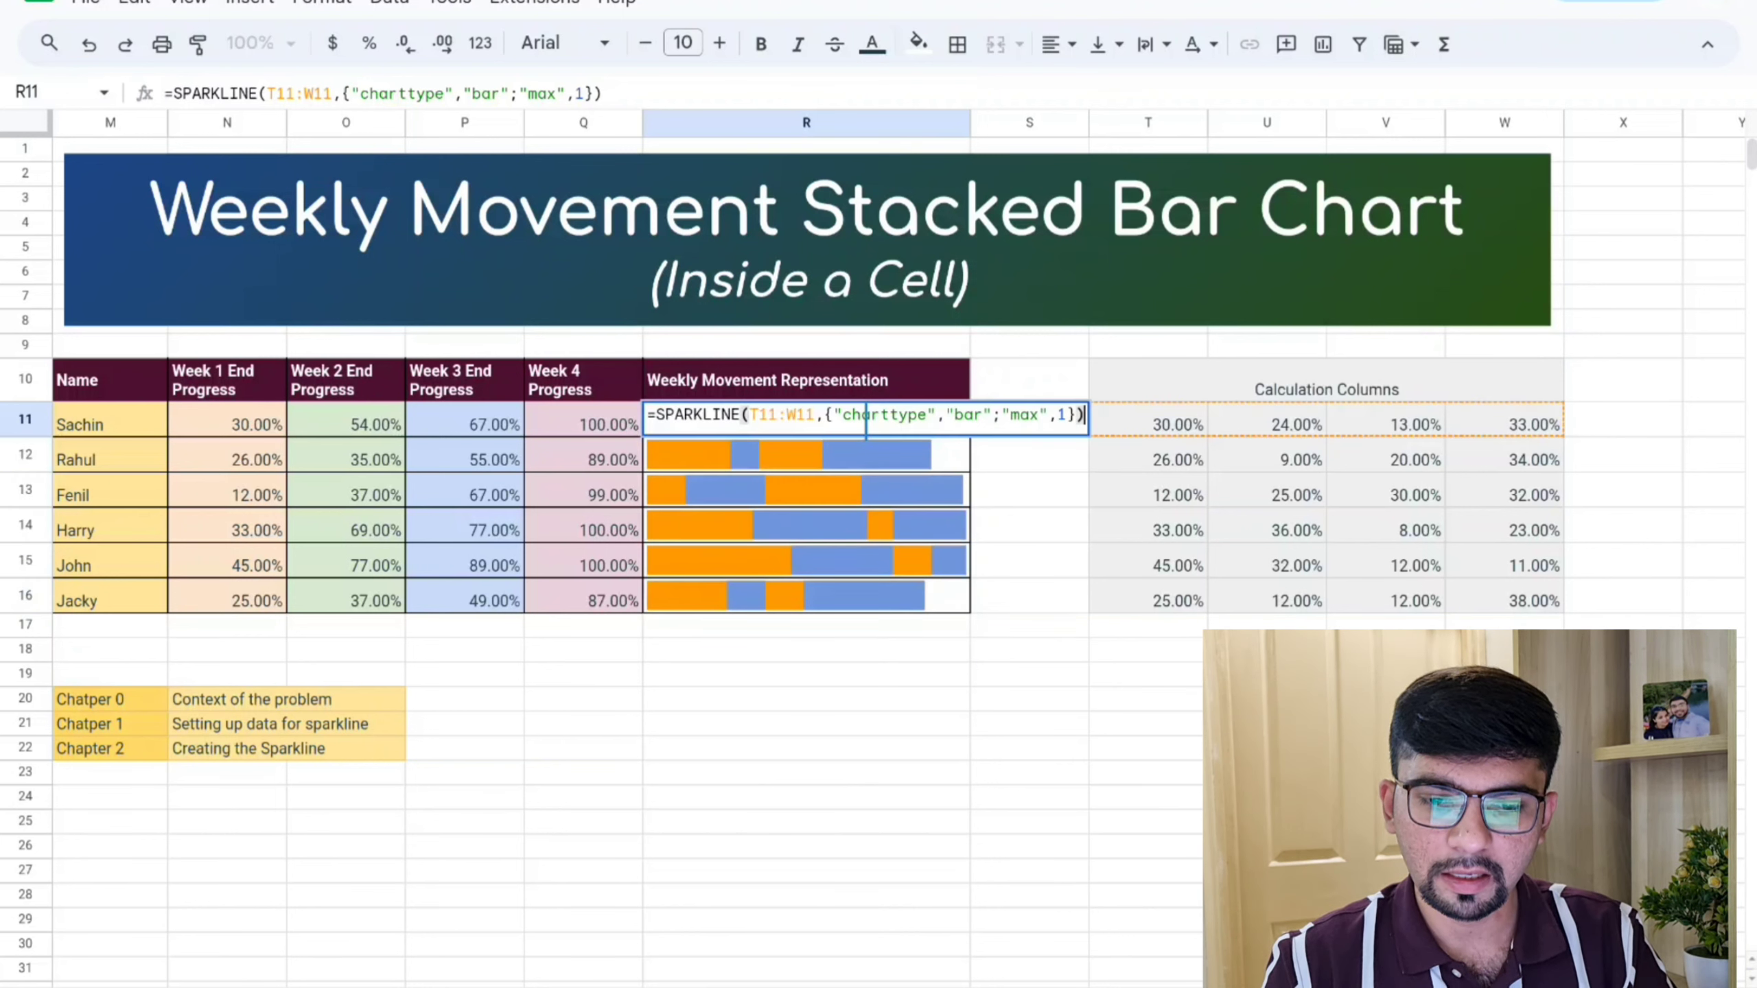
click(1065, 416)
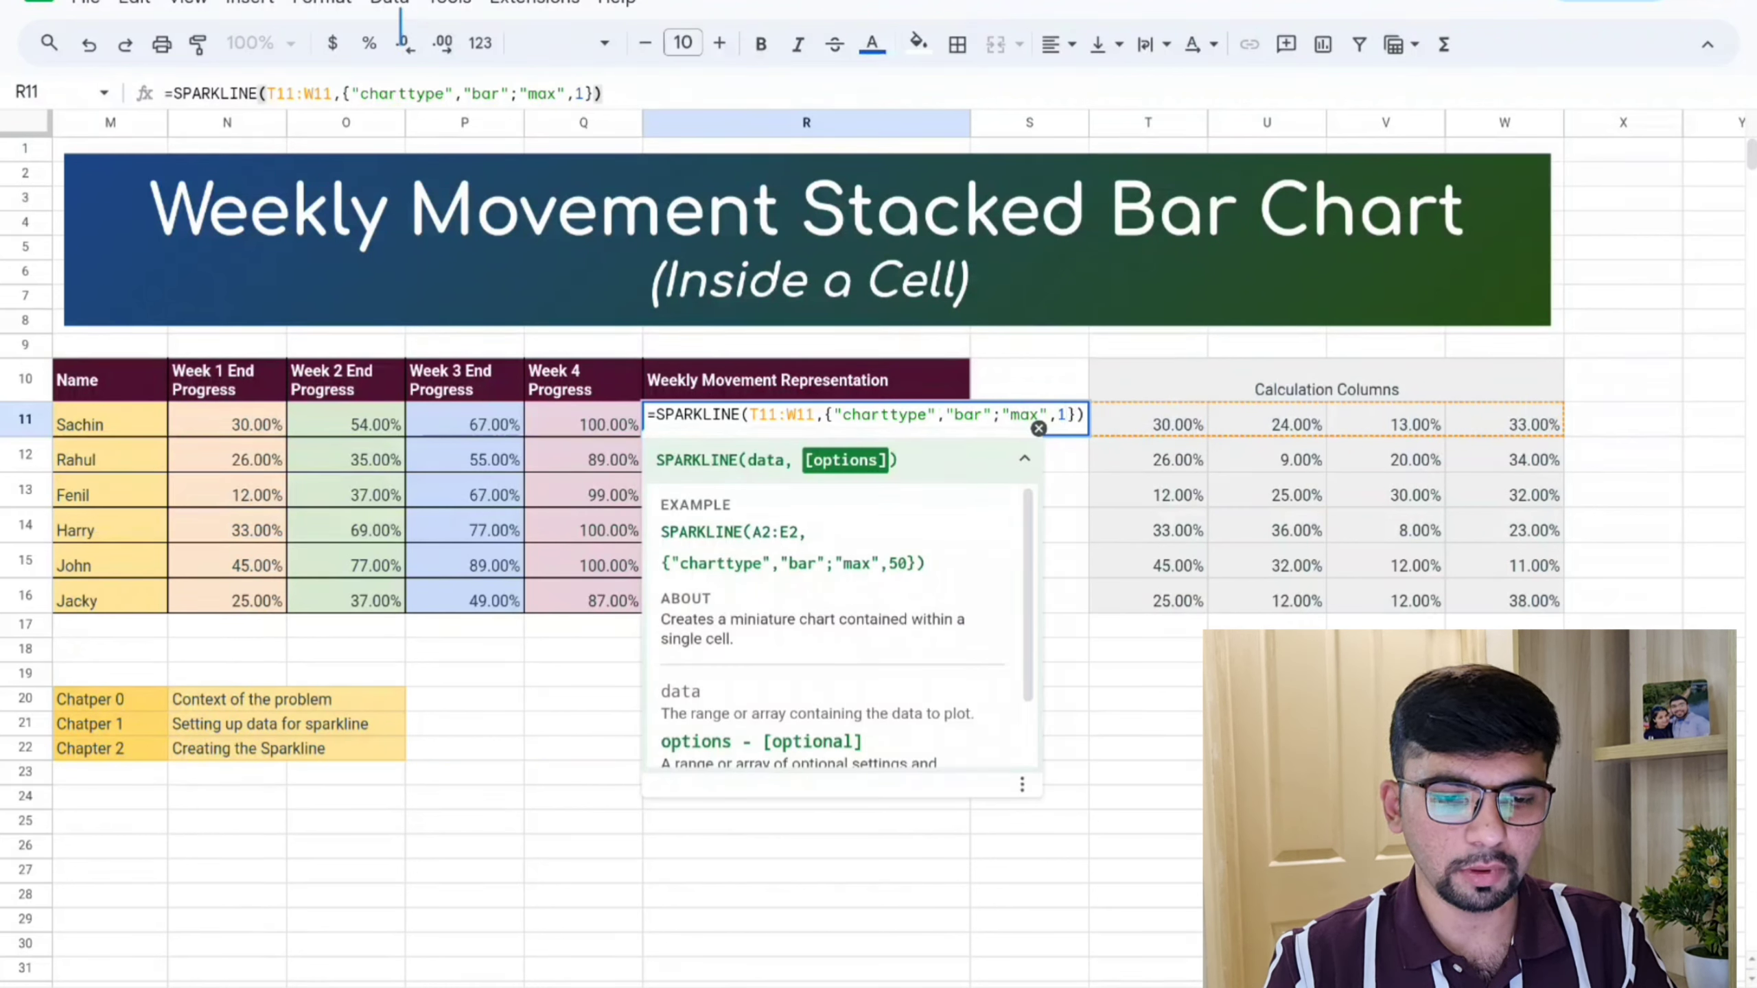
click(621, 754)
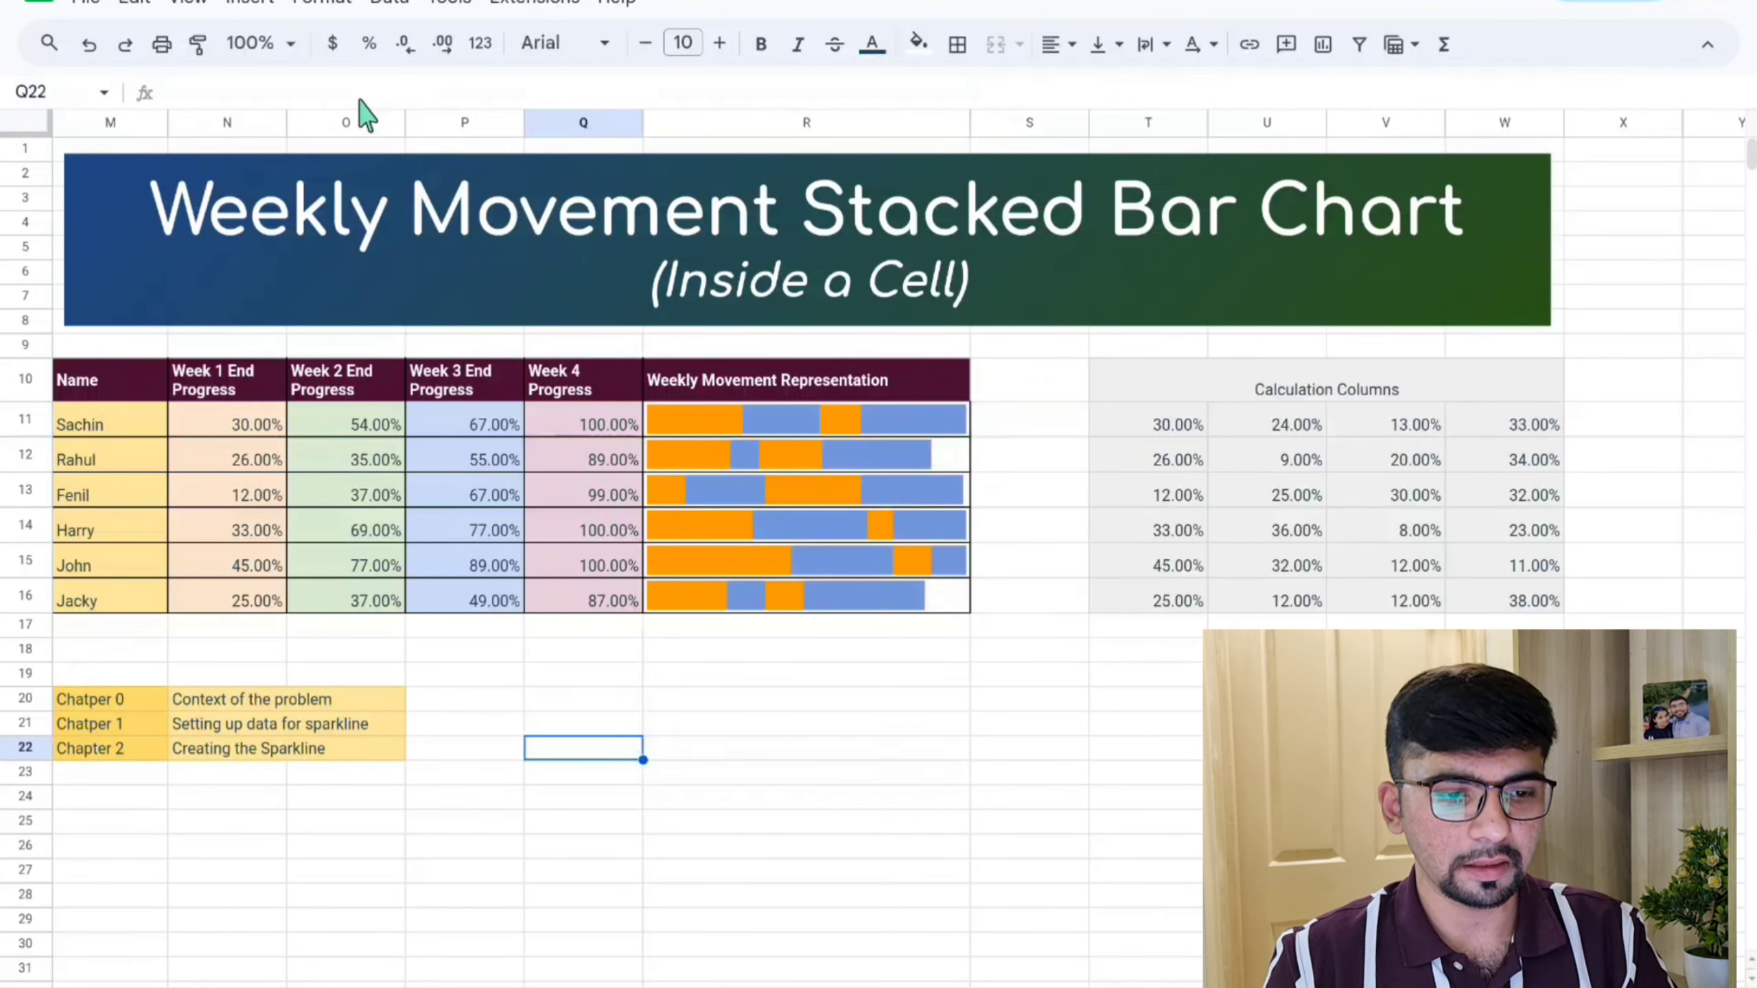
Step: Add the option "color1","darkorange" after the max option in the R11 SPARKLINE formula
click(292, 55)
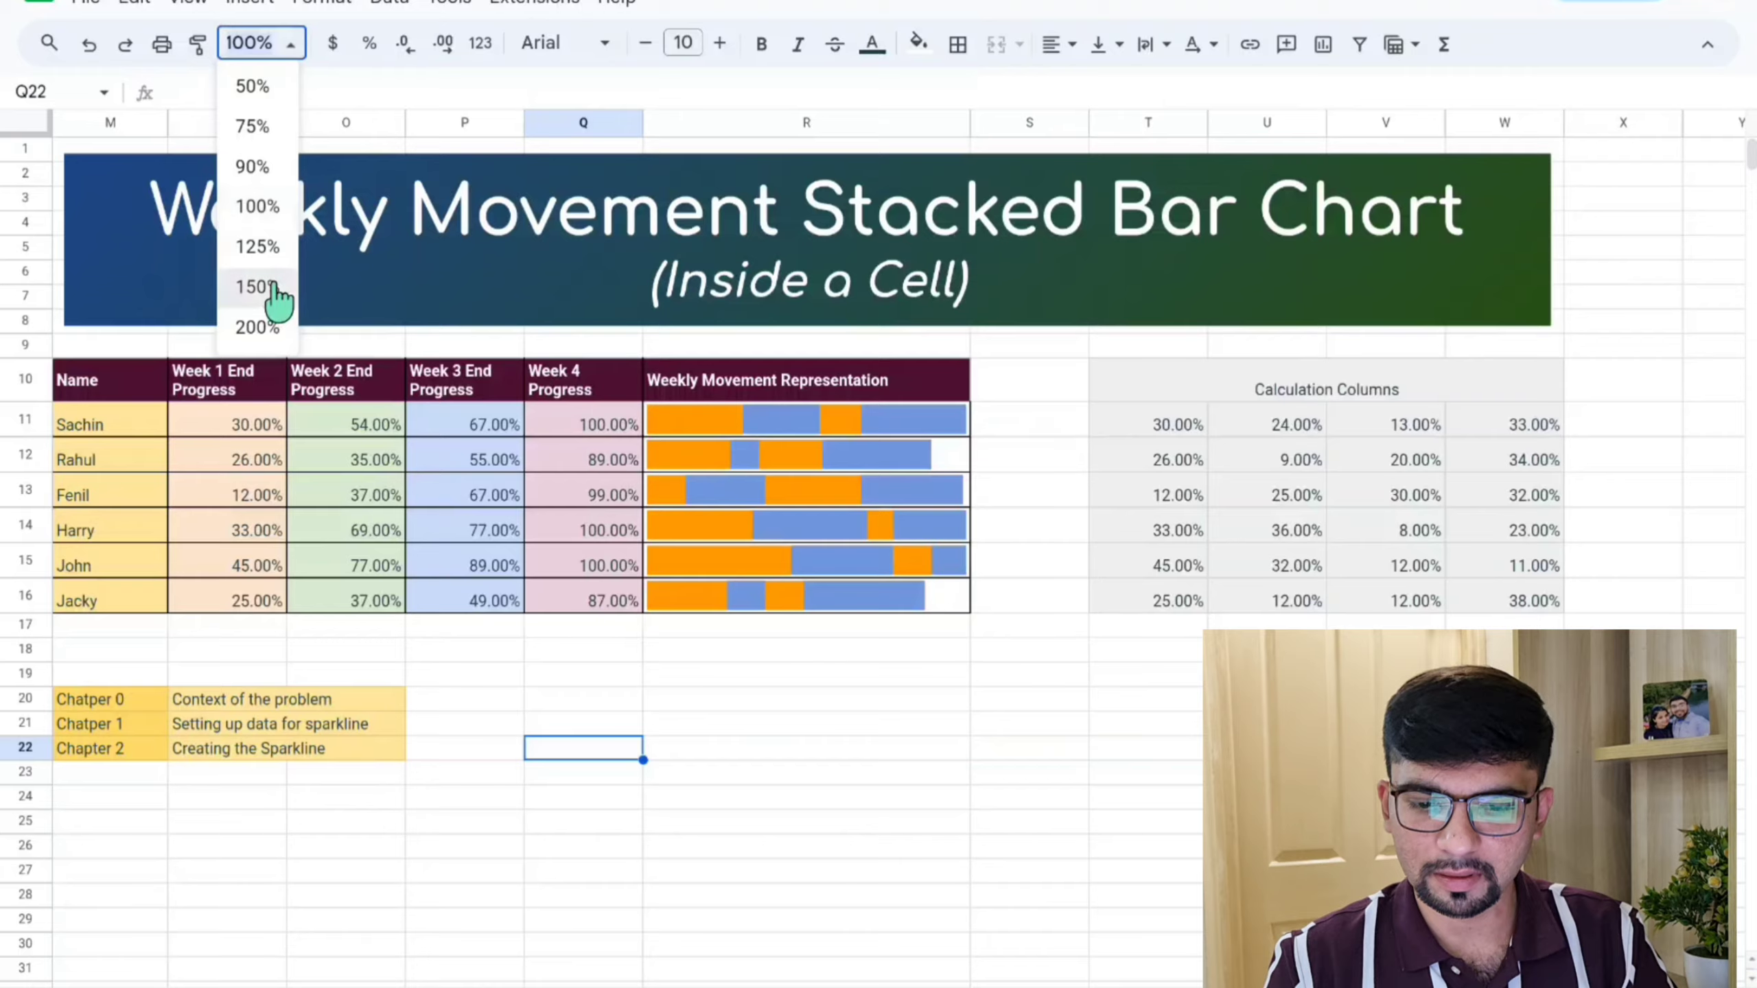
click(274, 285)
double_click(1396, 590)
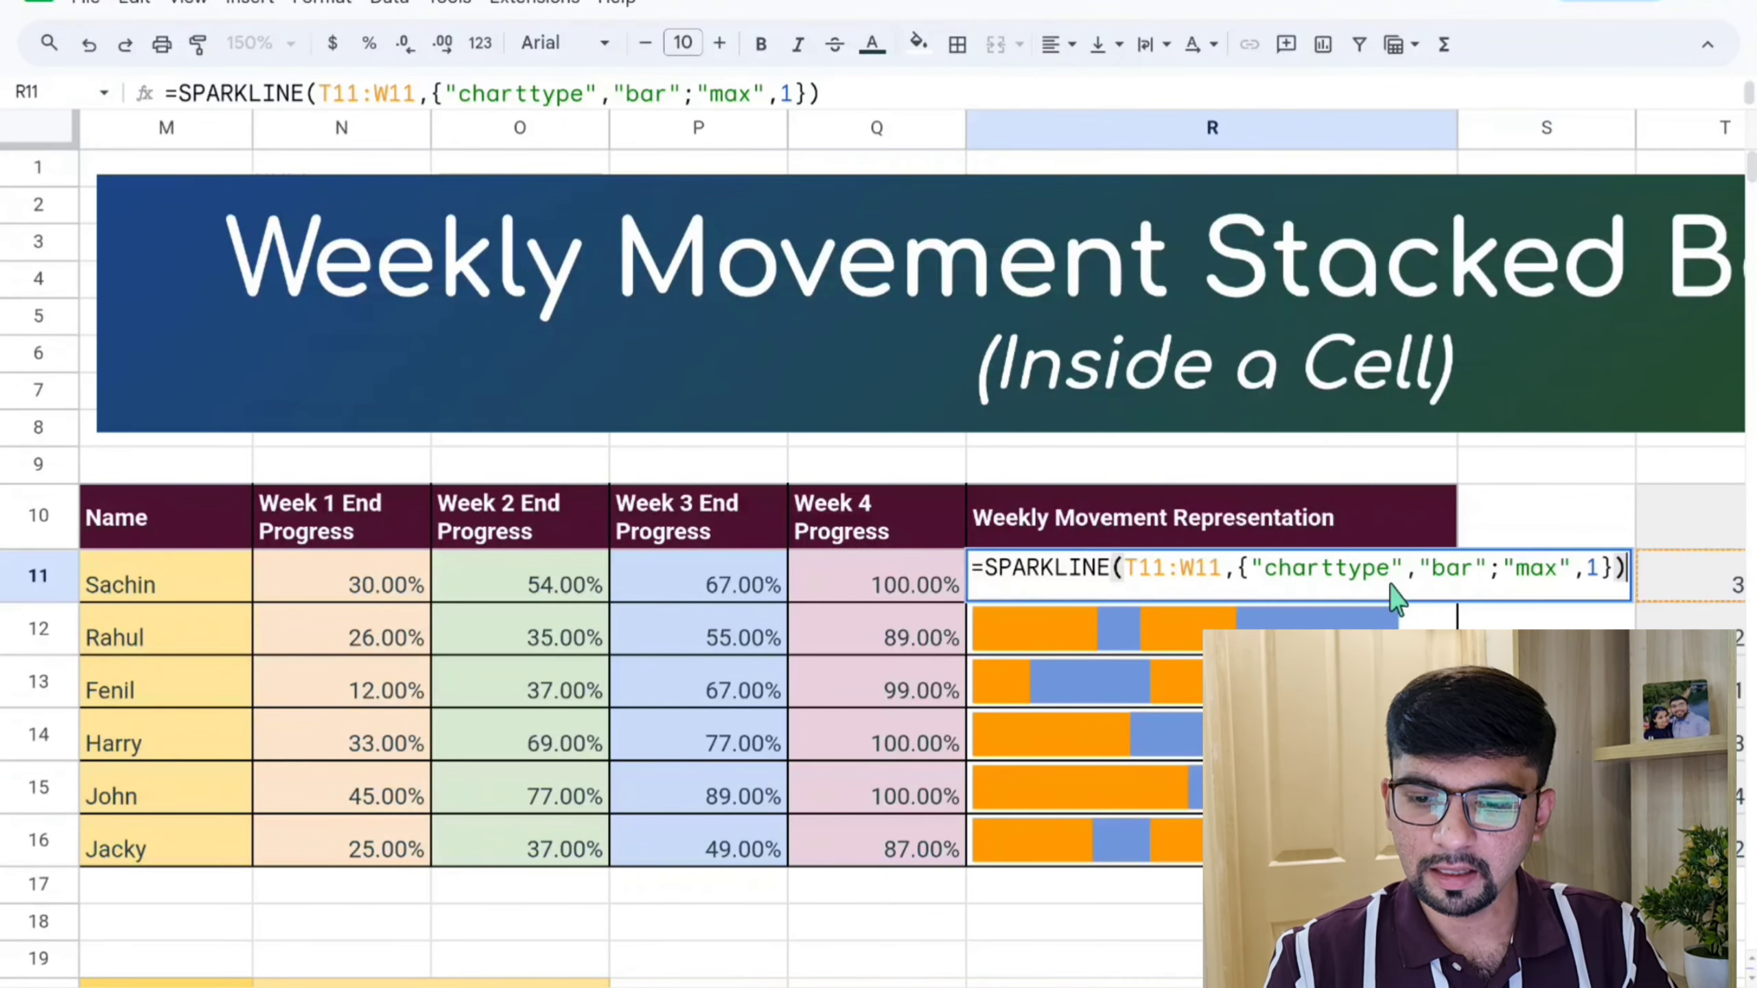
click(1599, 569)
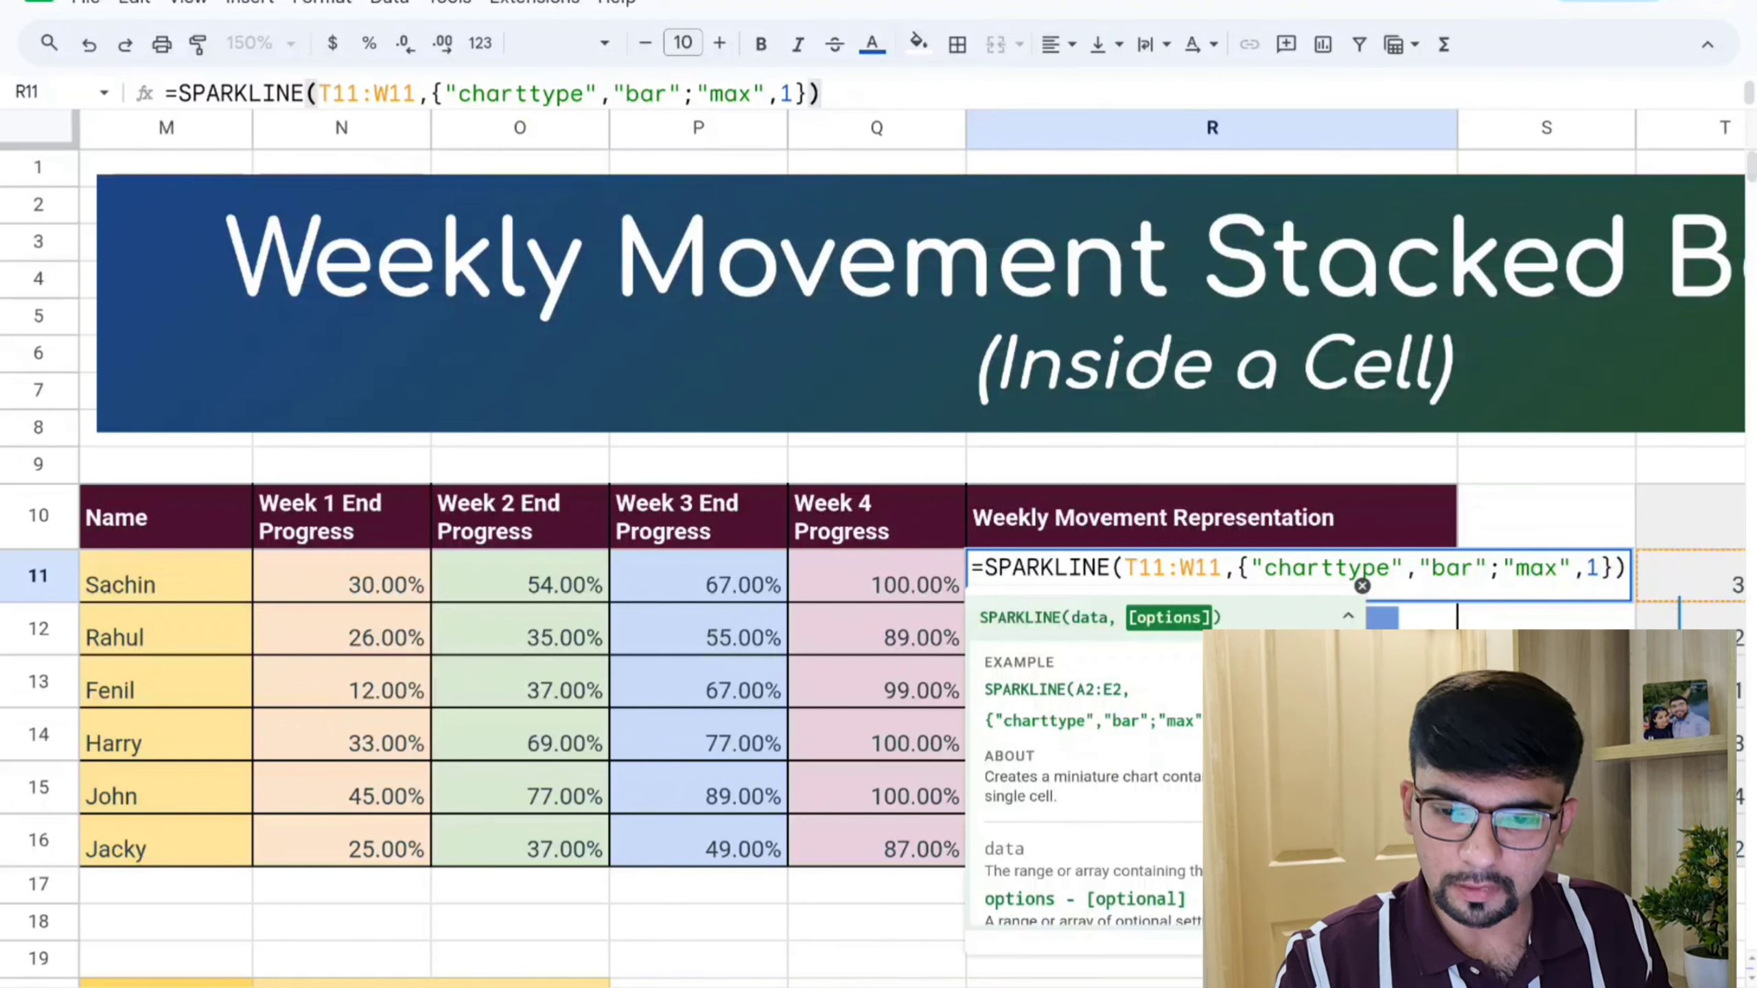
text(;)
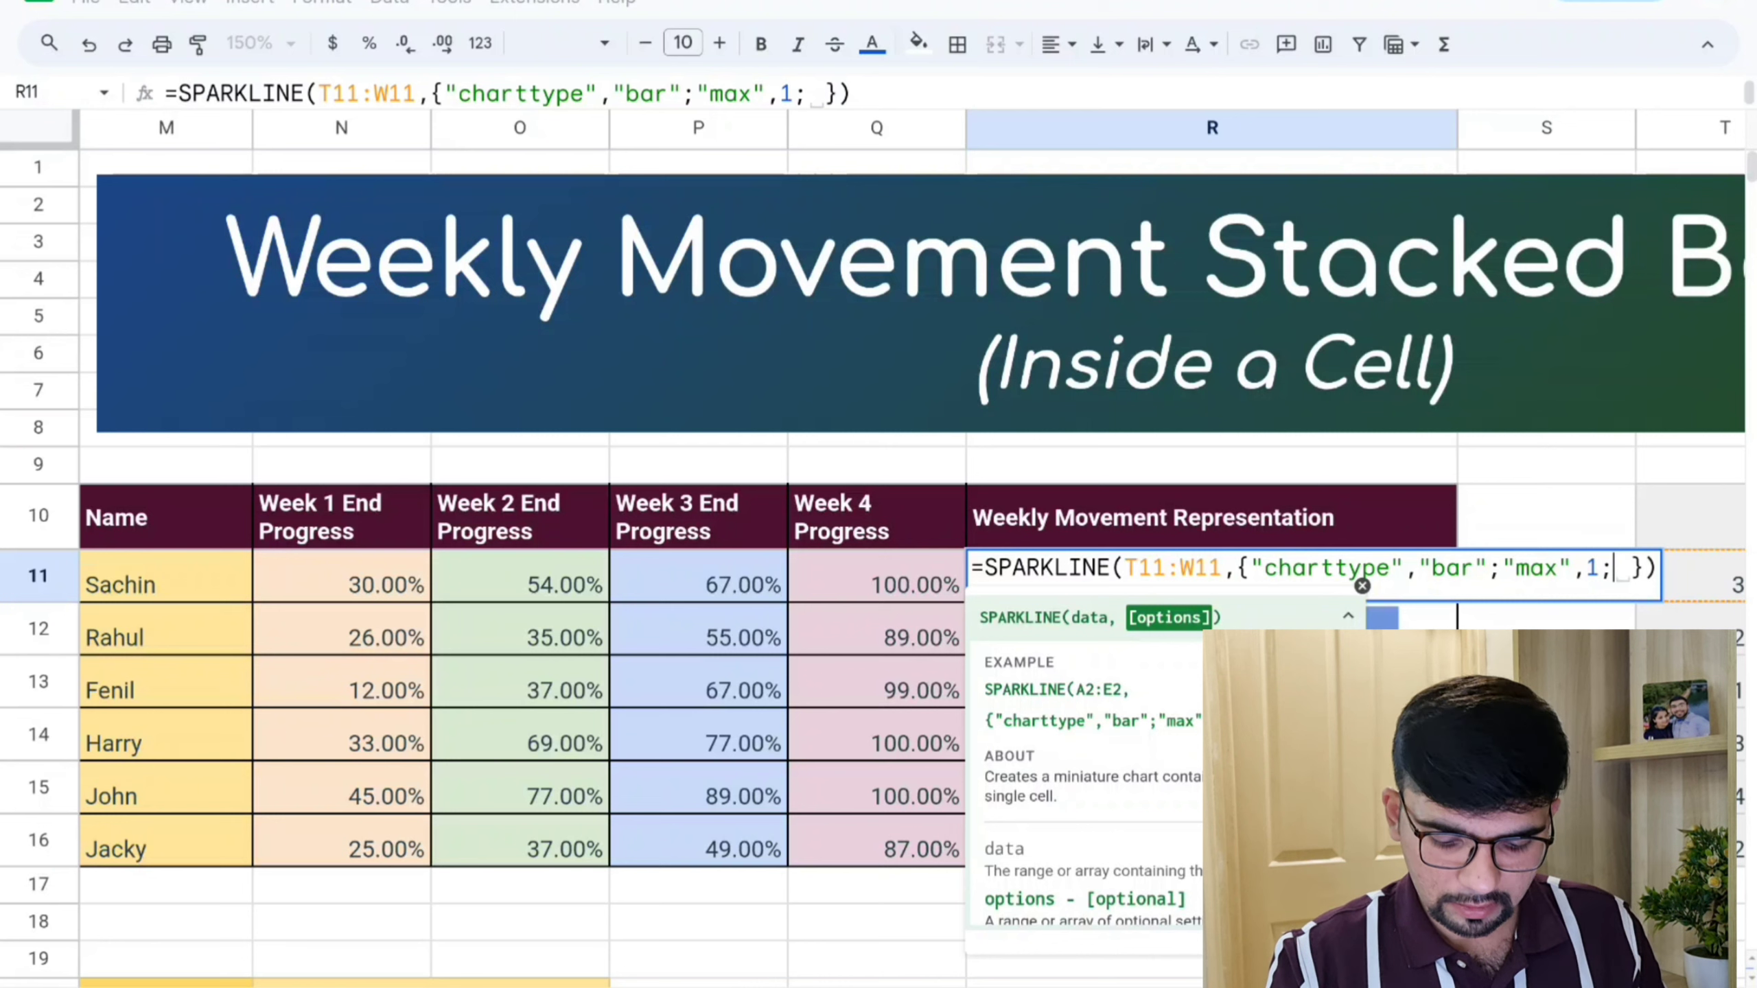
text("colo)
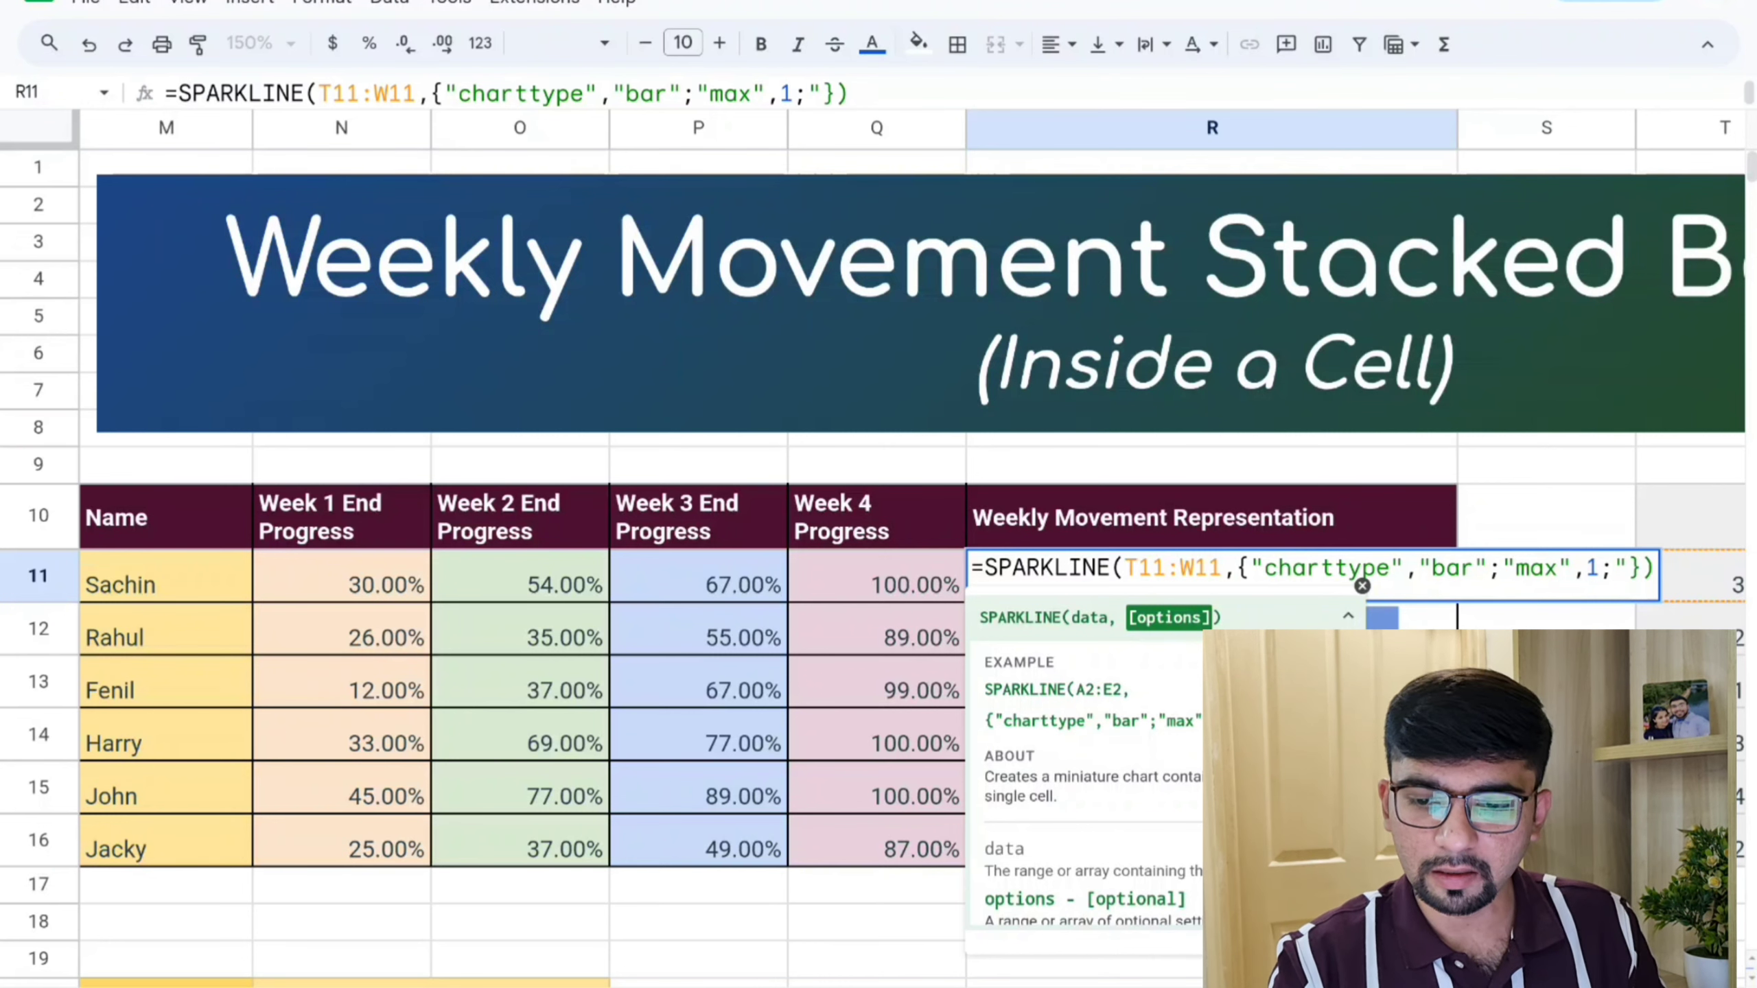
text(r1")
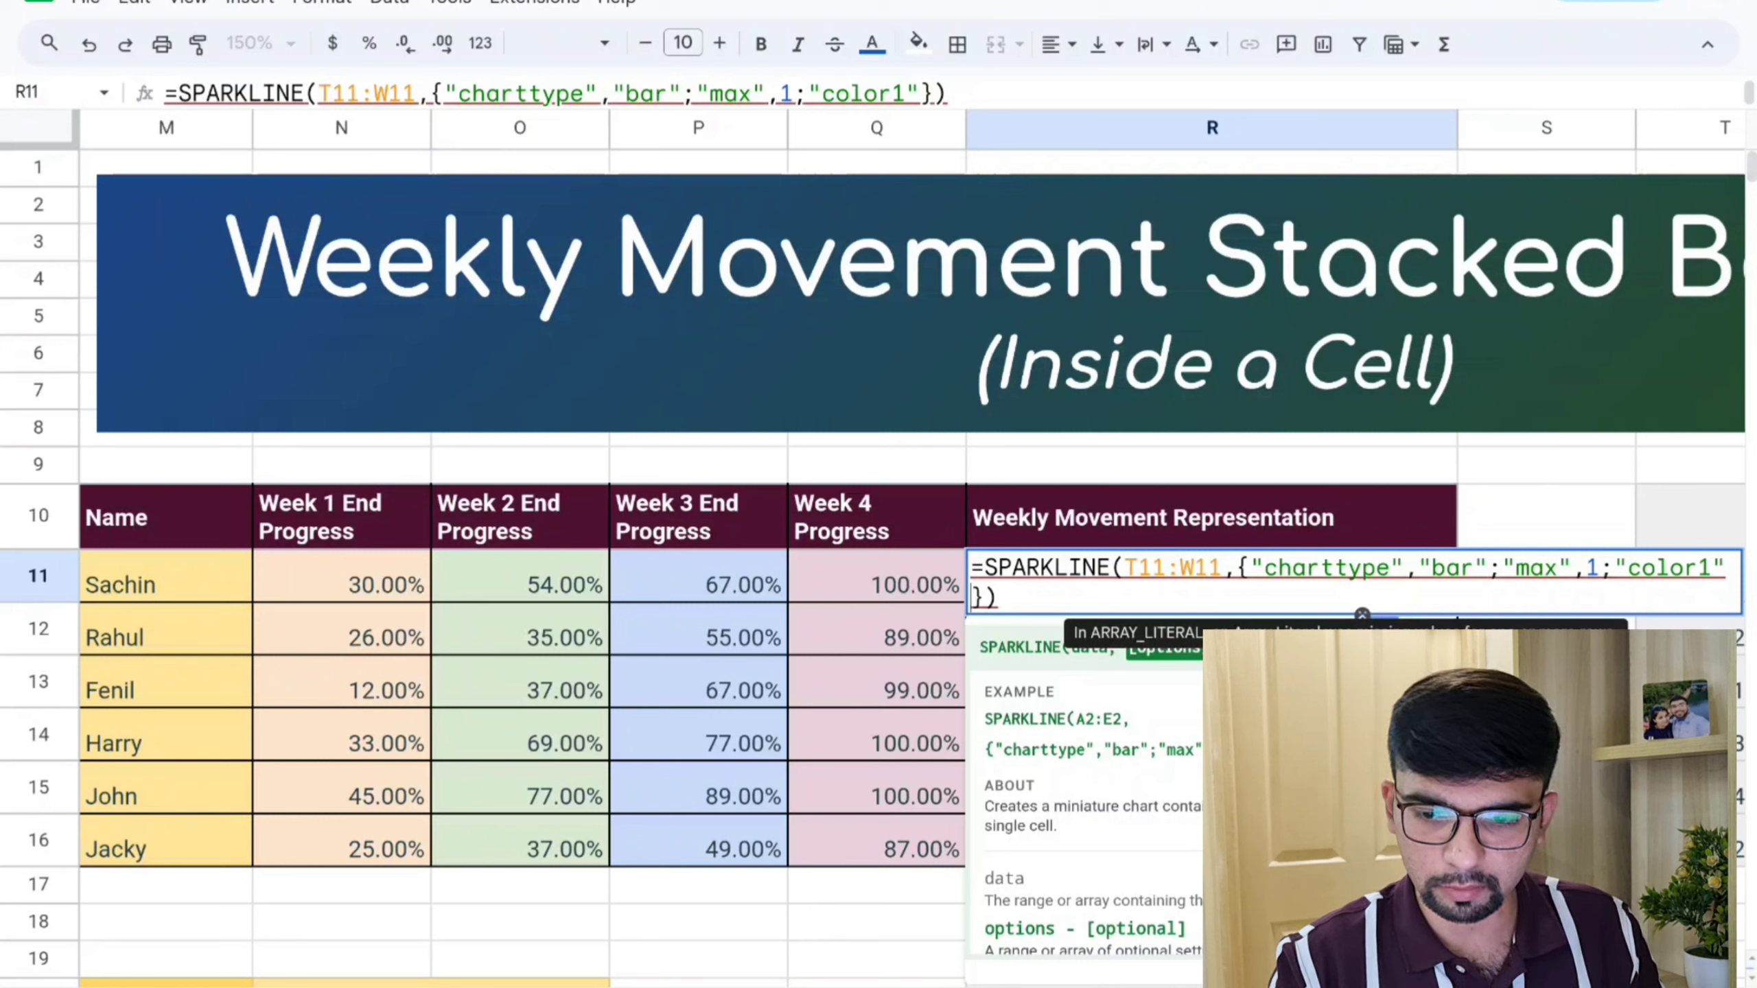
text(,"d)
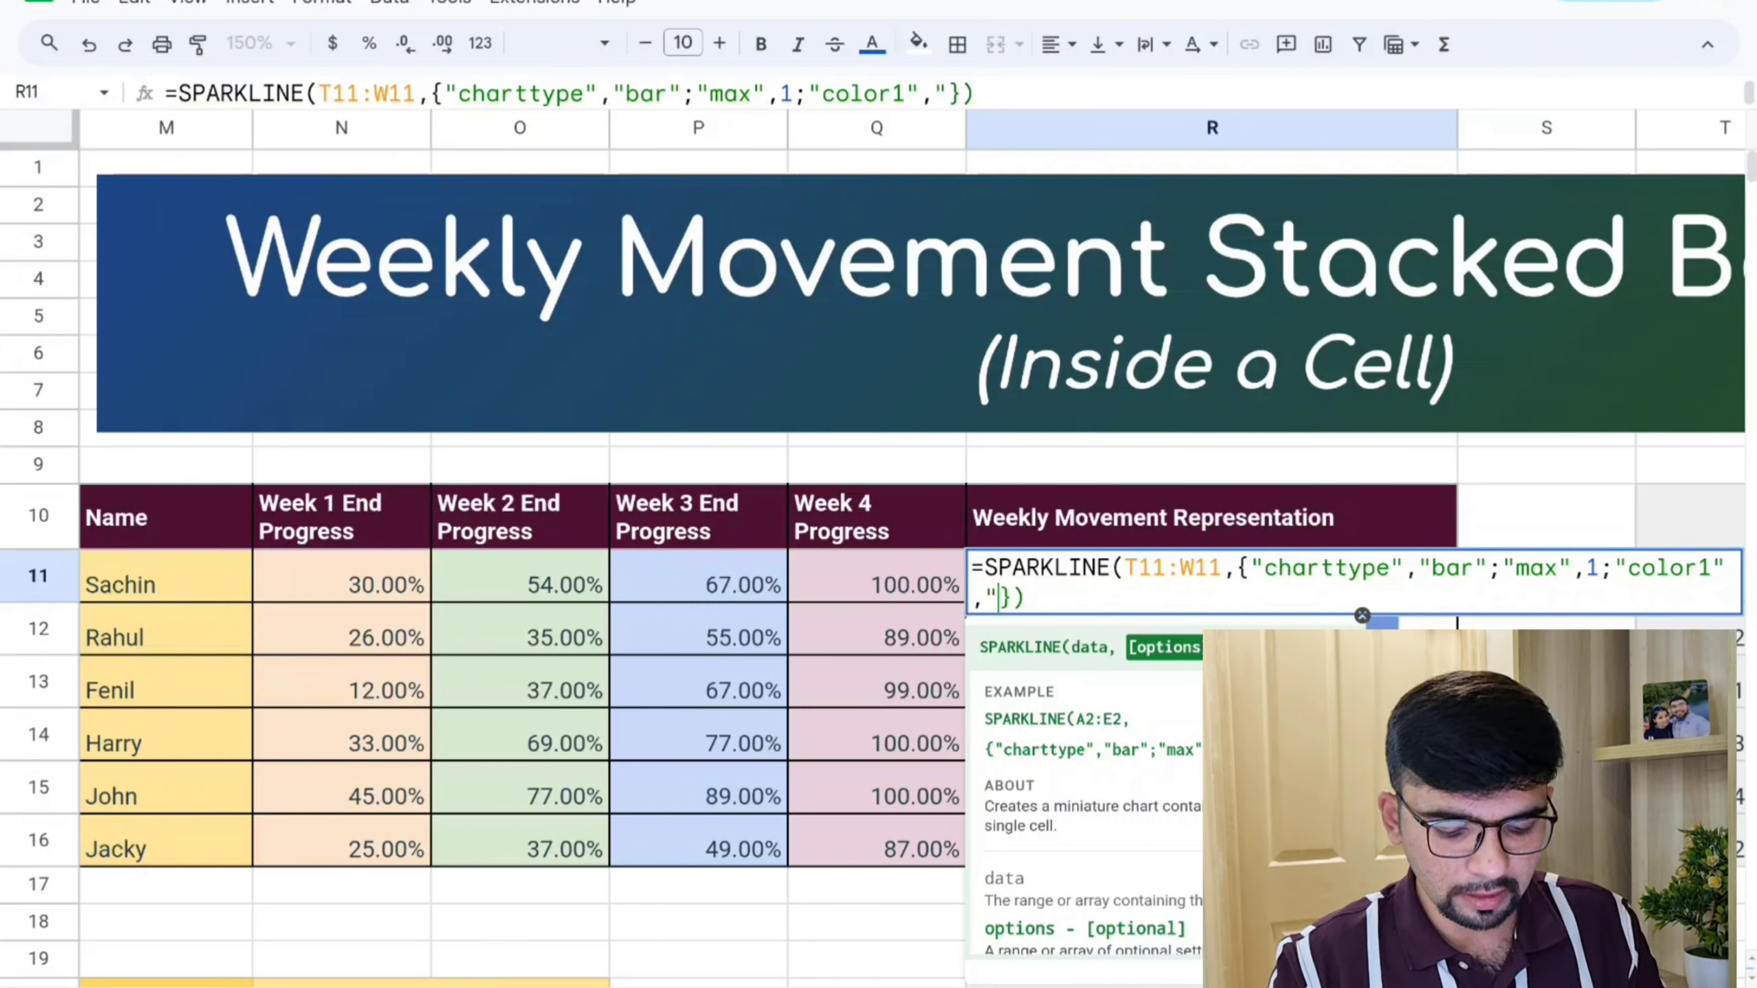
text(arkoran)
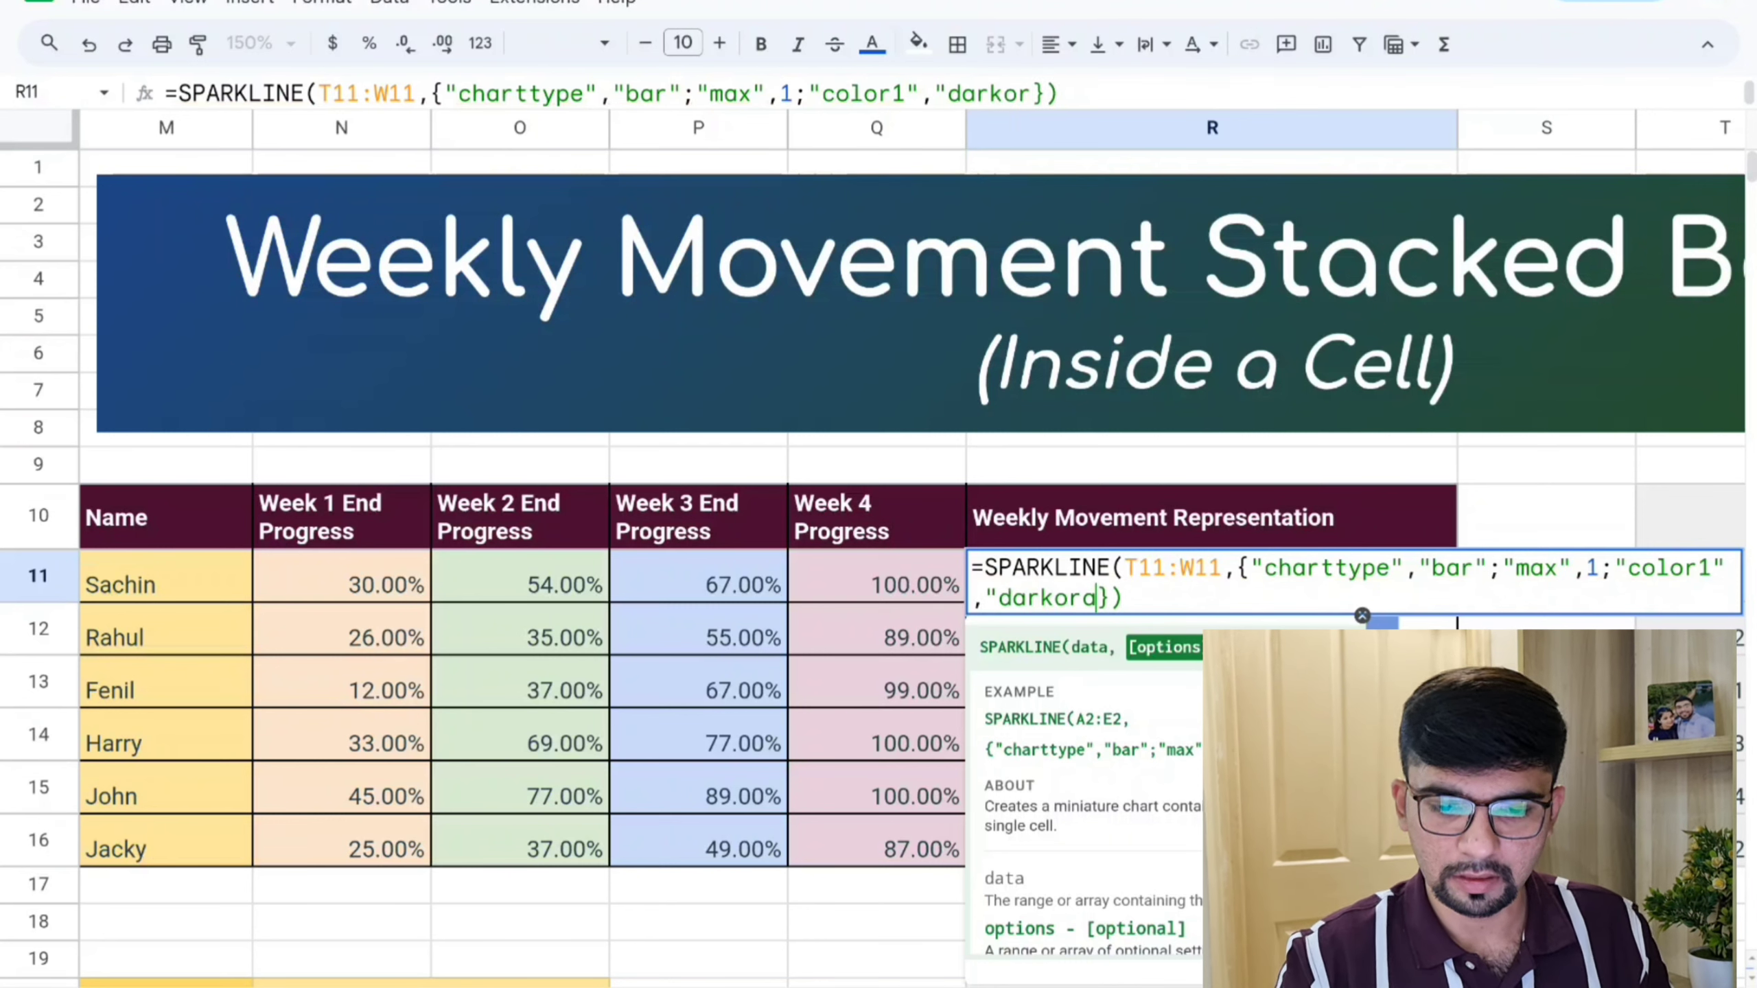
text(ge")
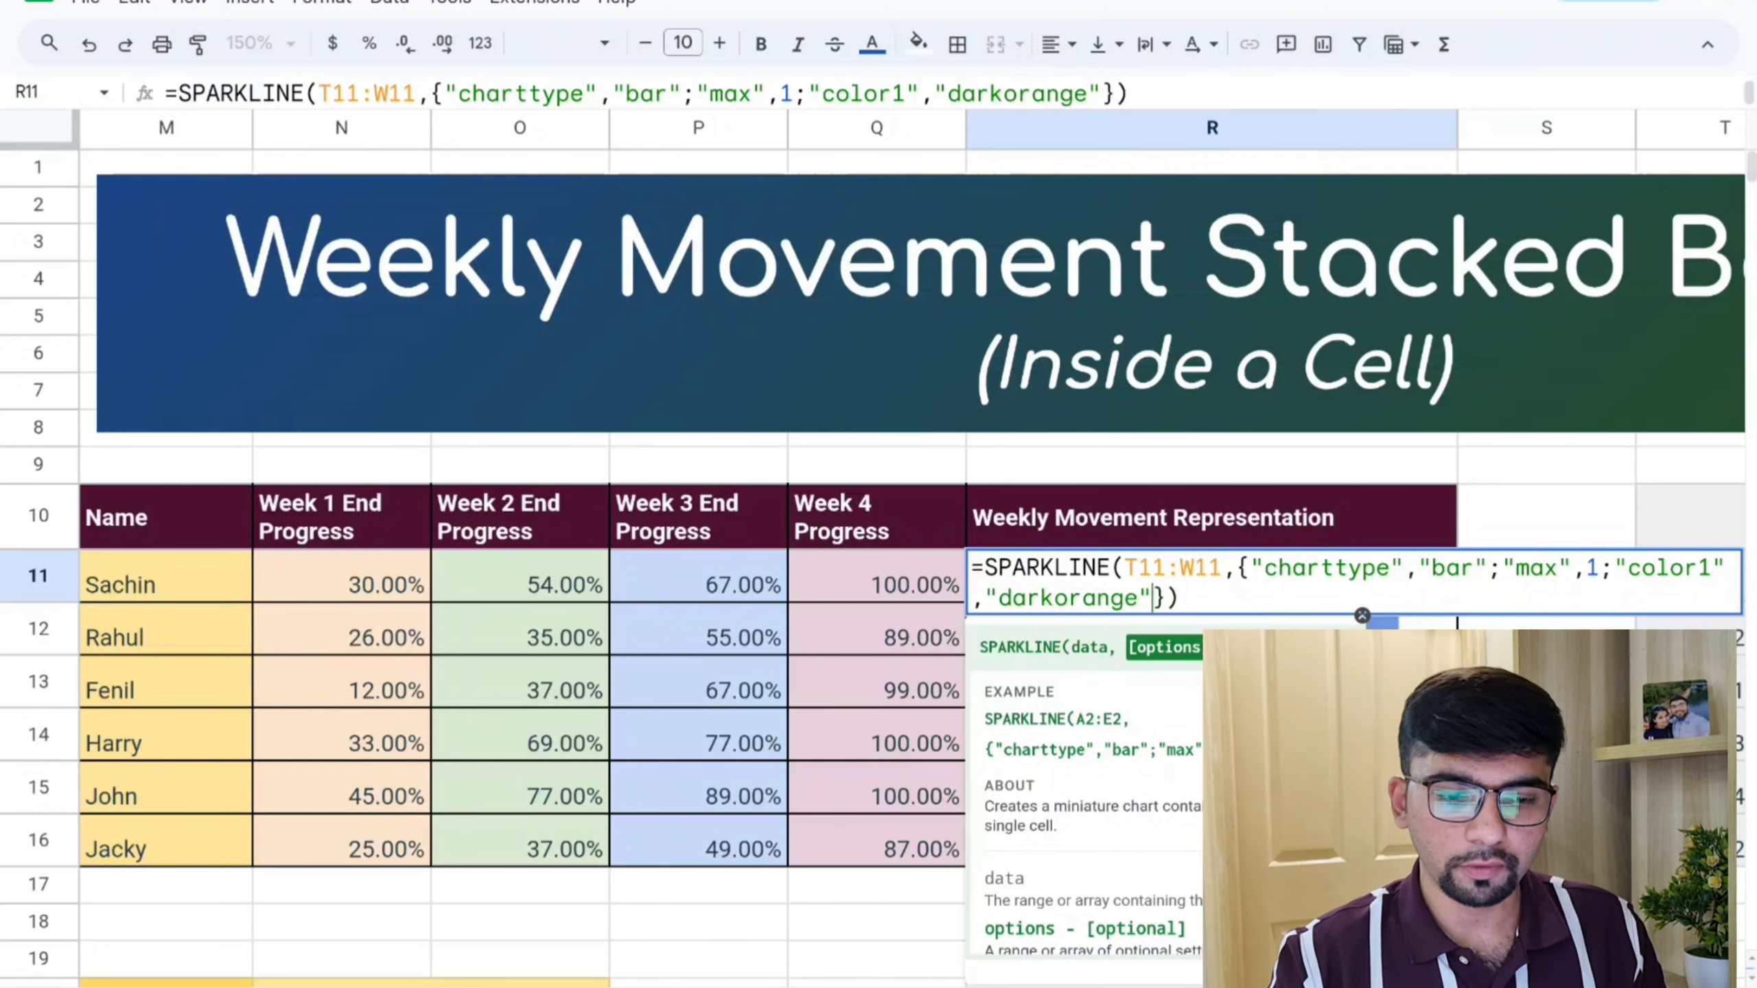
Step: Add the option "color2","green" after the color1 option in the R11 SPARKLINE formula
text(;)
text("color2)
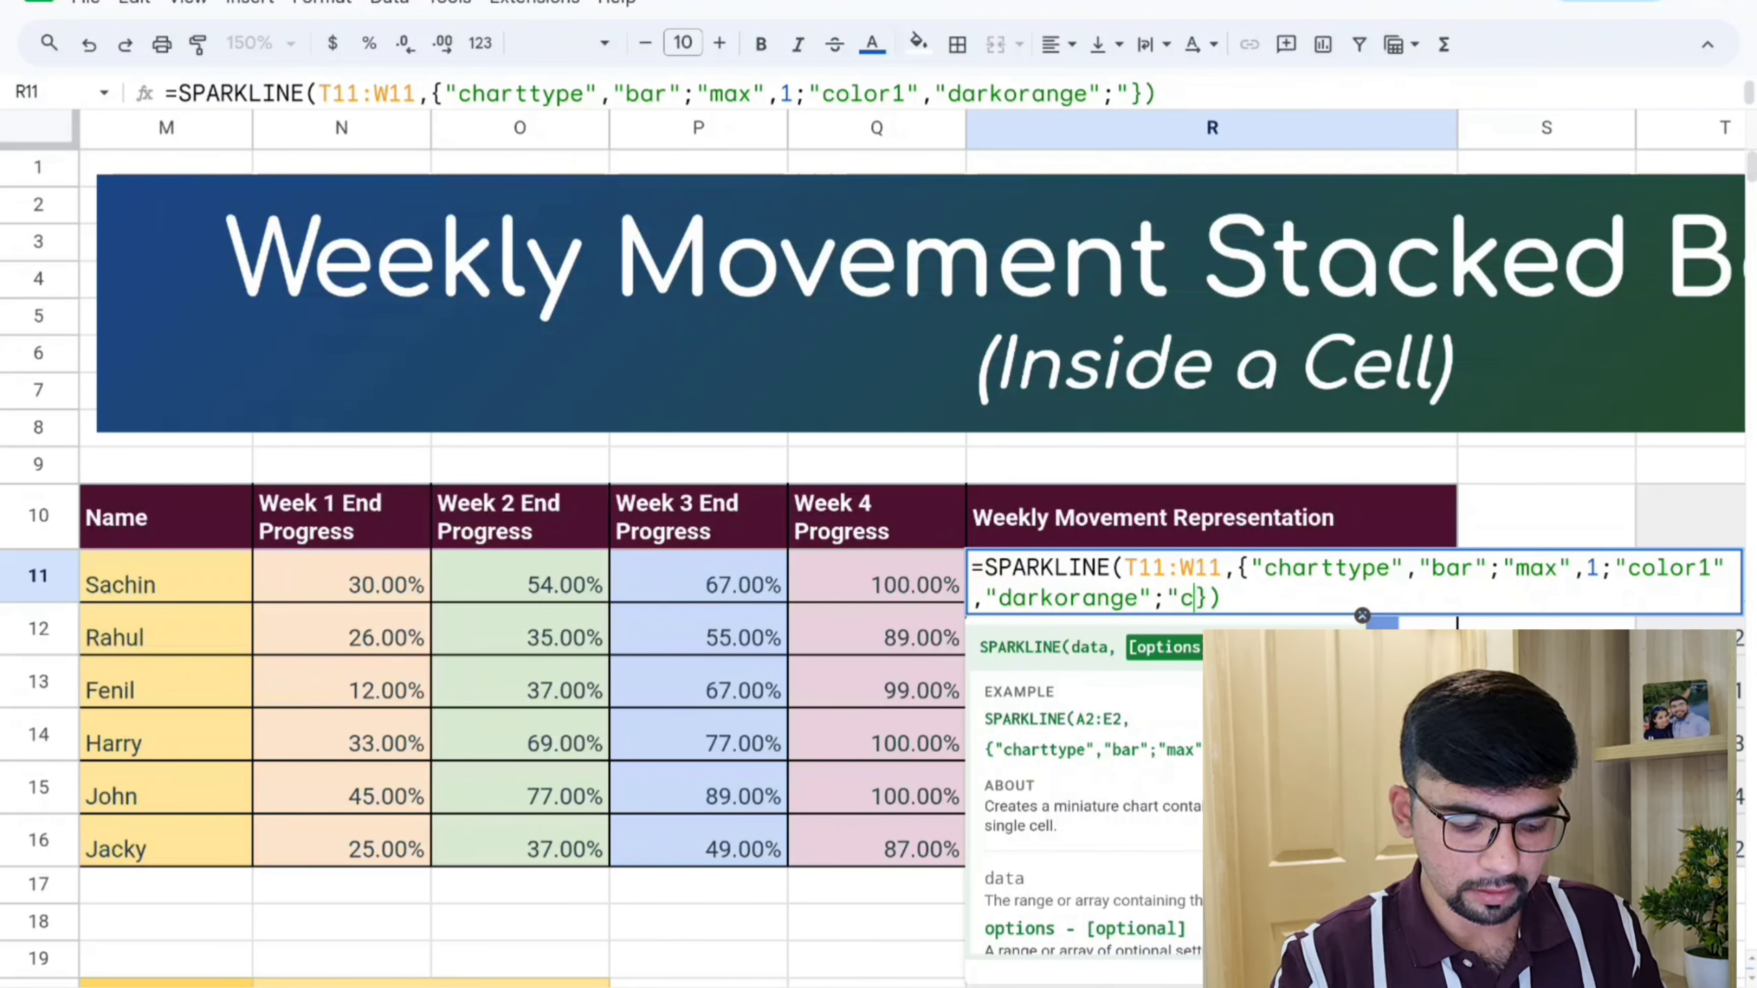
text(",)
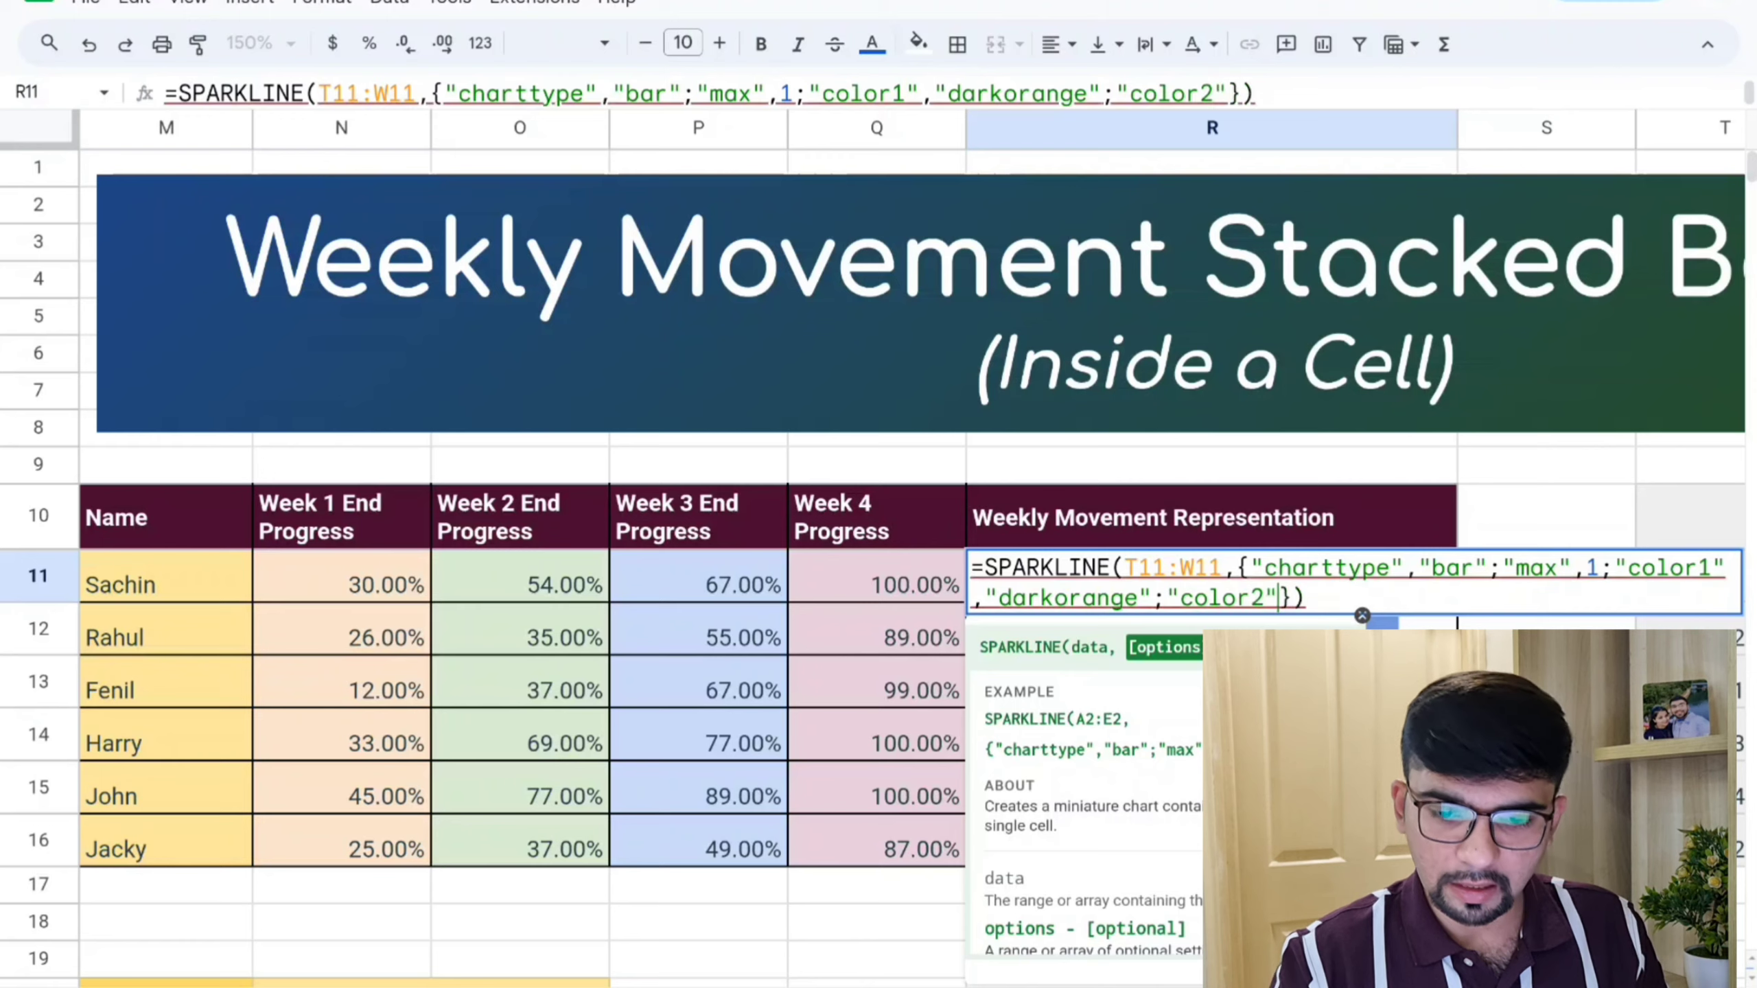
text(")
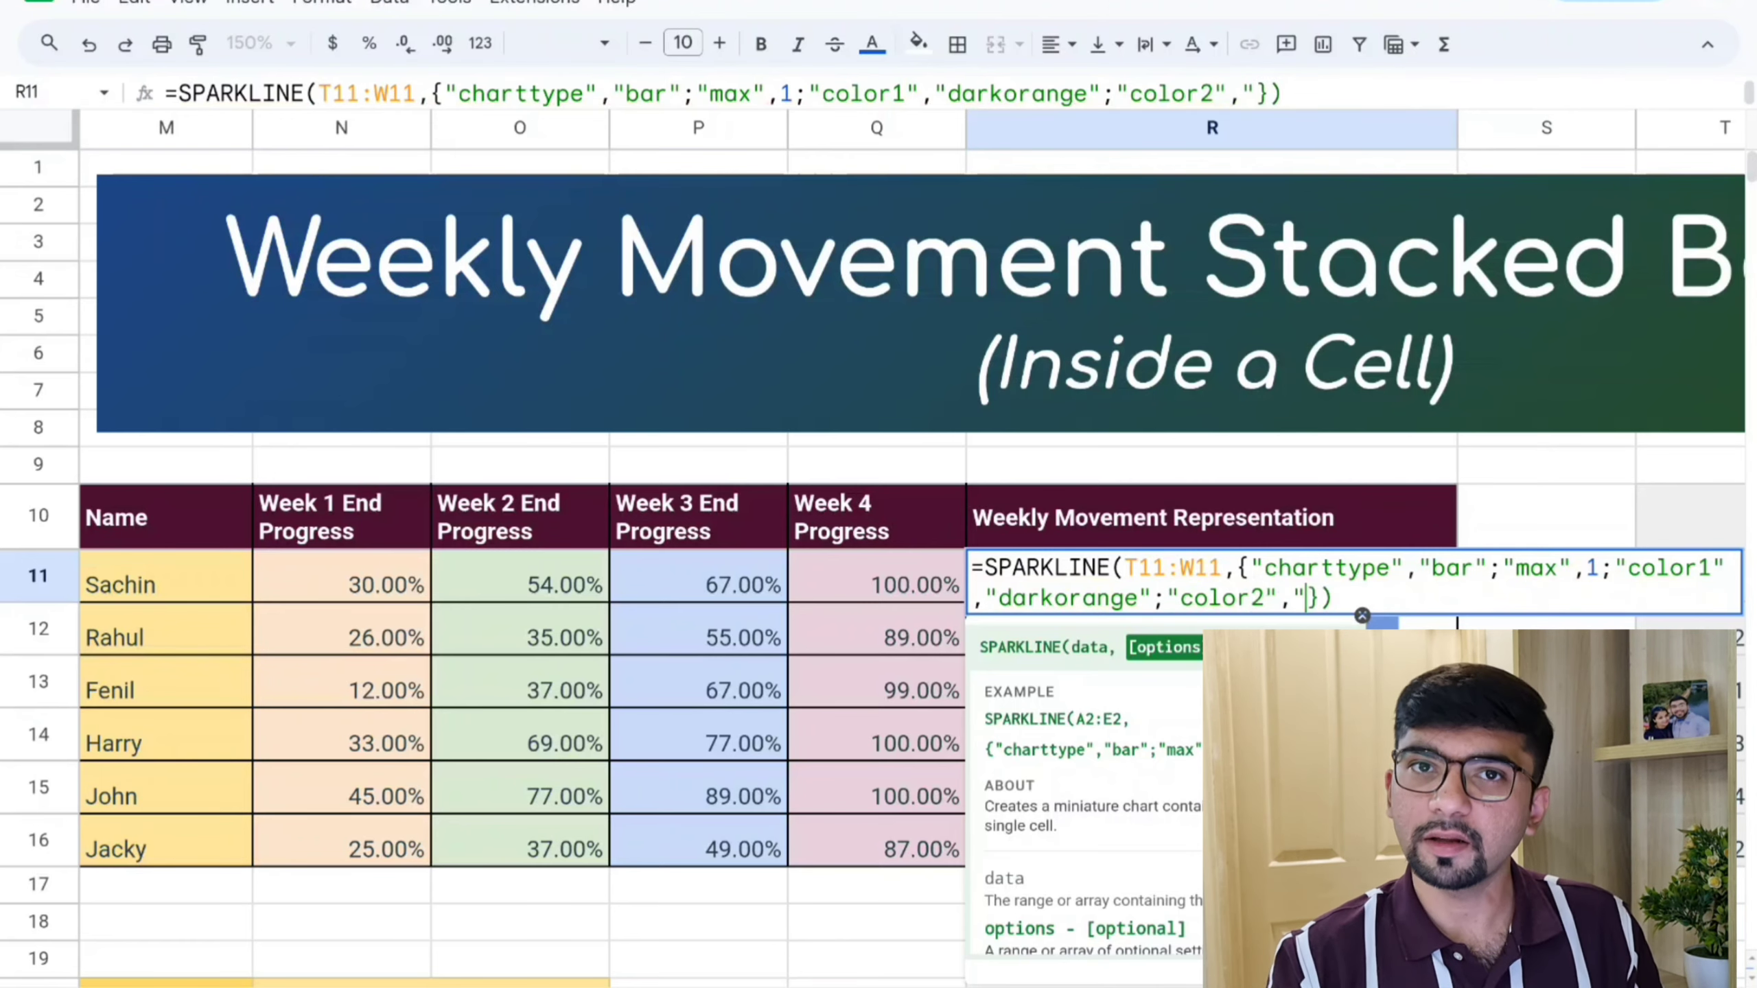
text(green";)
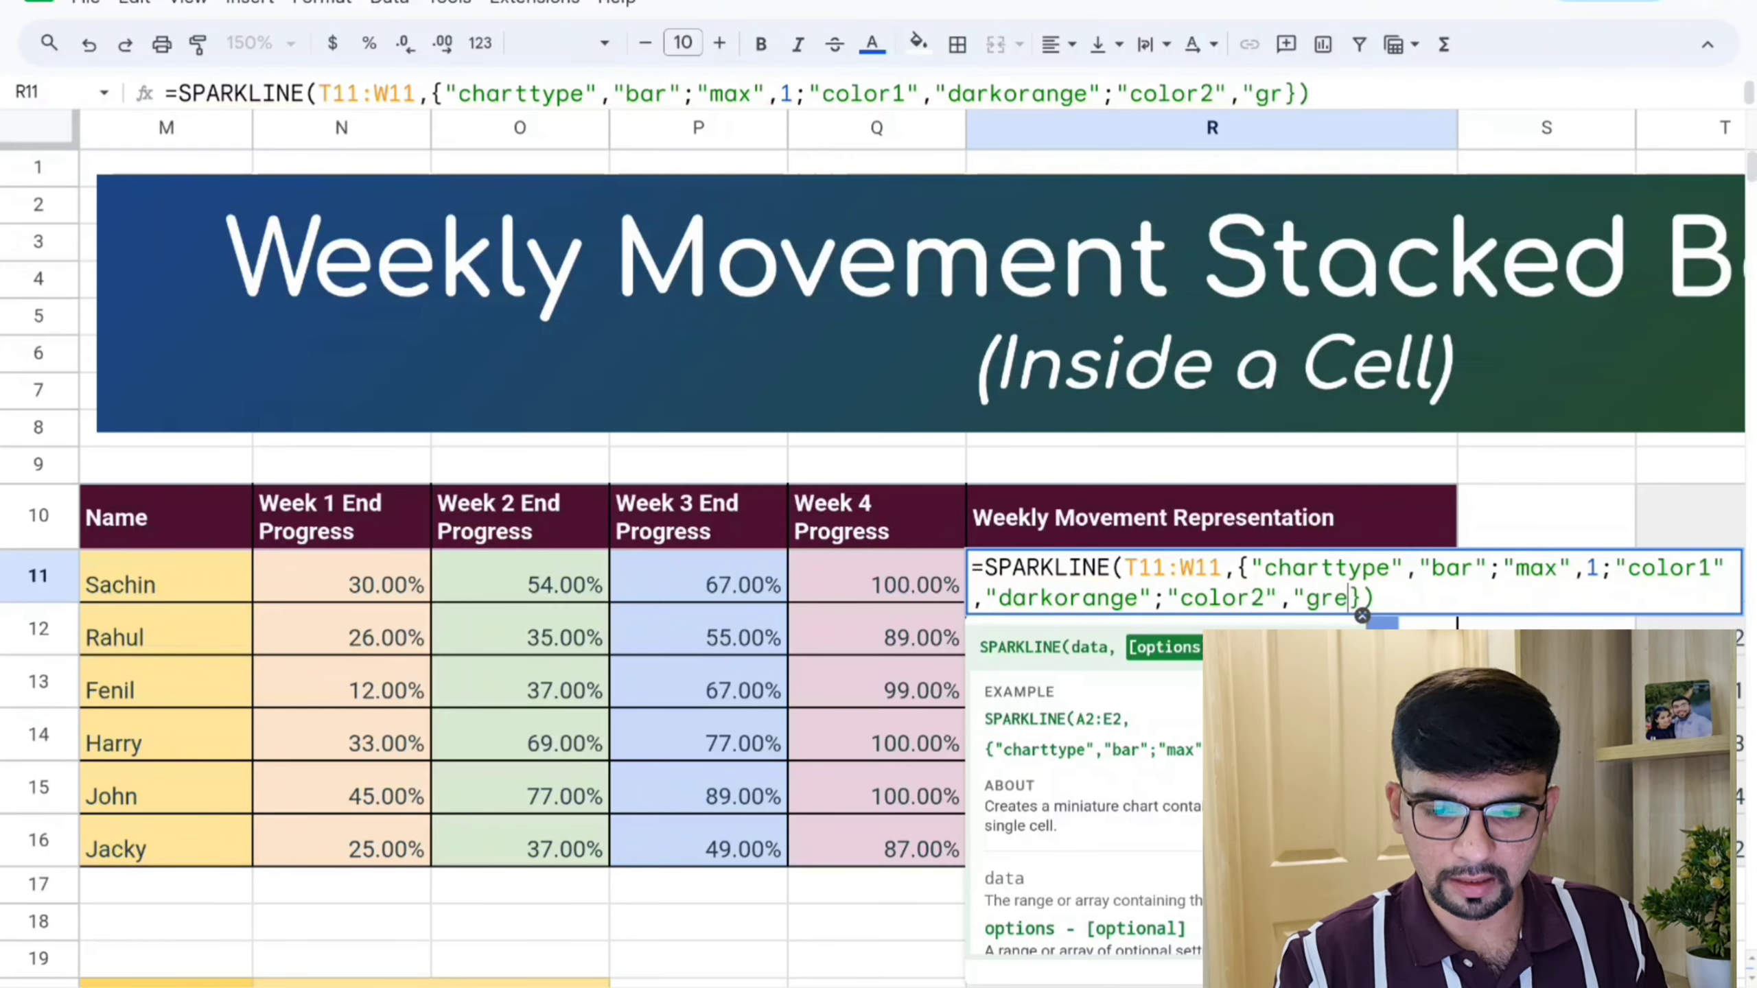
scroll(878, 692, right, 3)
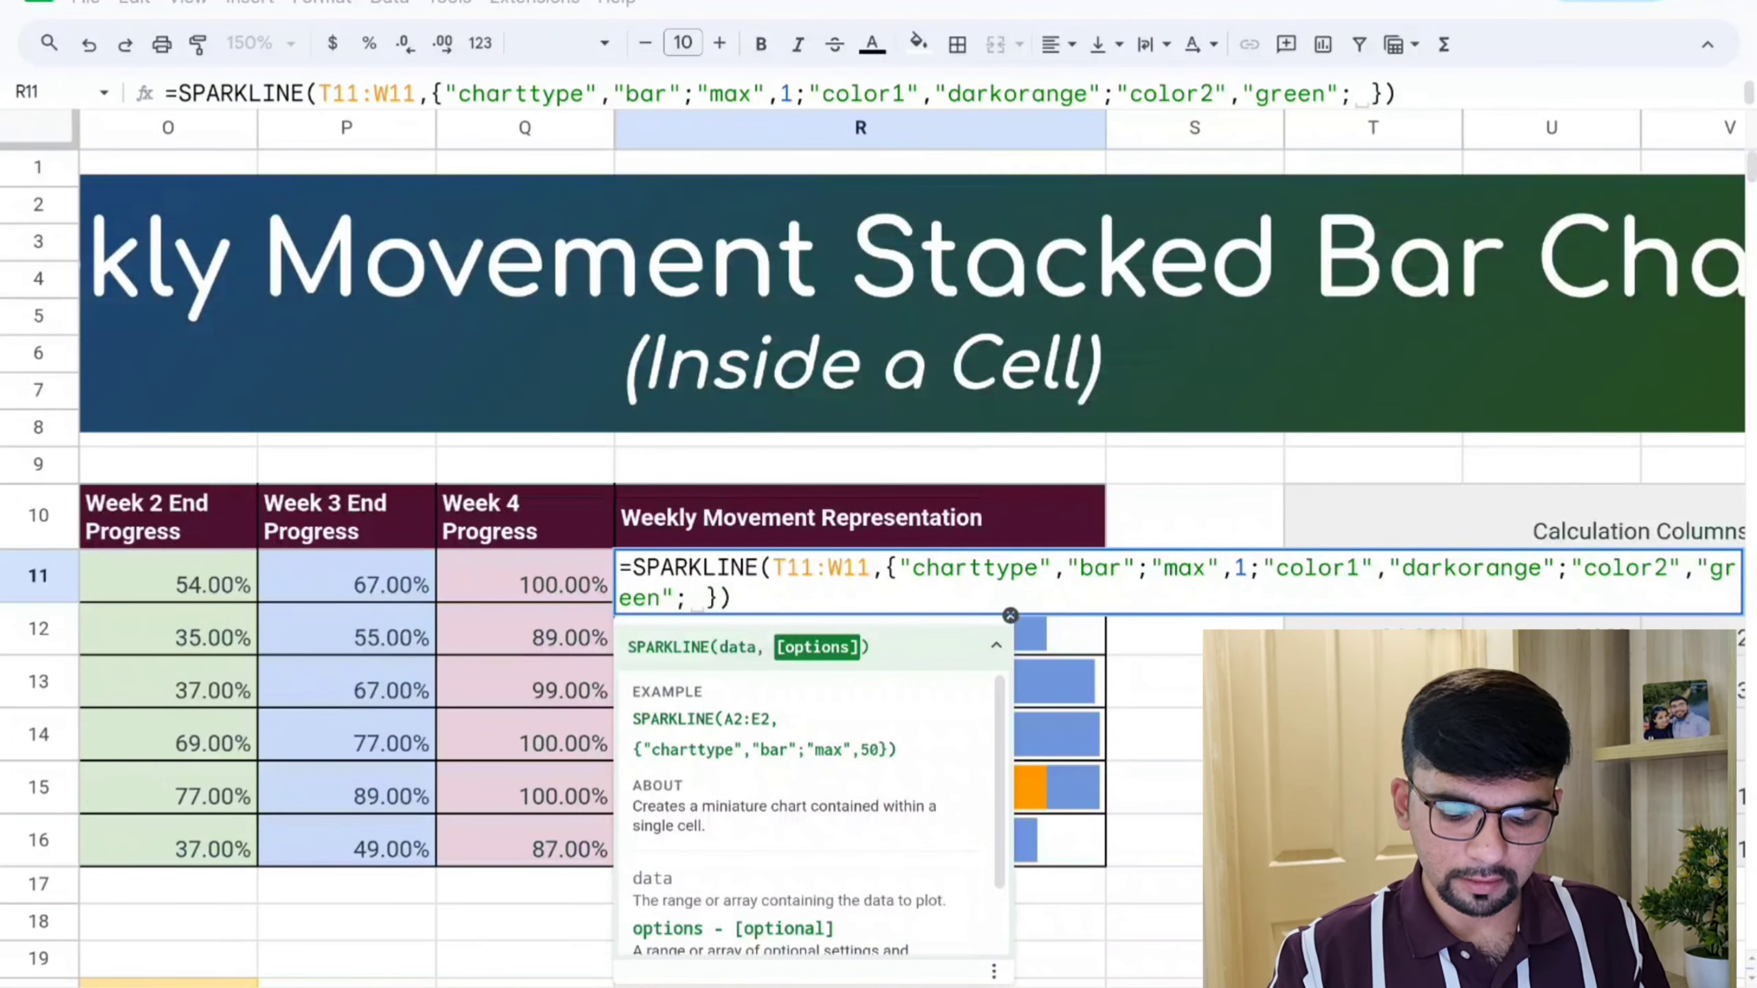
Step: Add the option "color3","blue" after the color2 option in the R11 SPARKLINE formula
text(")
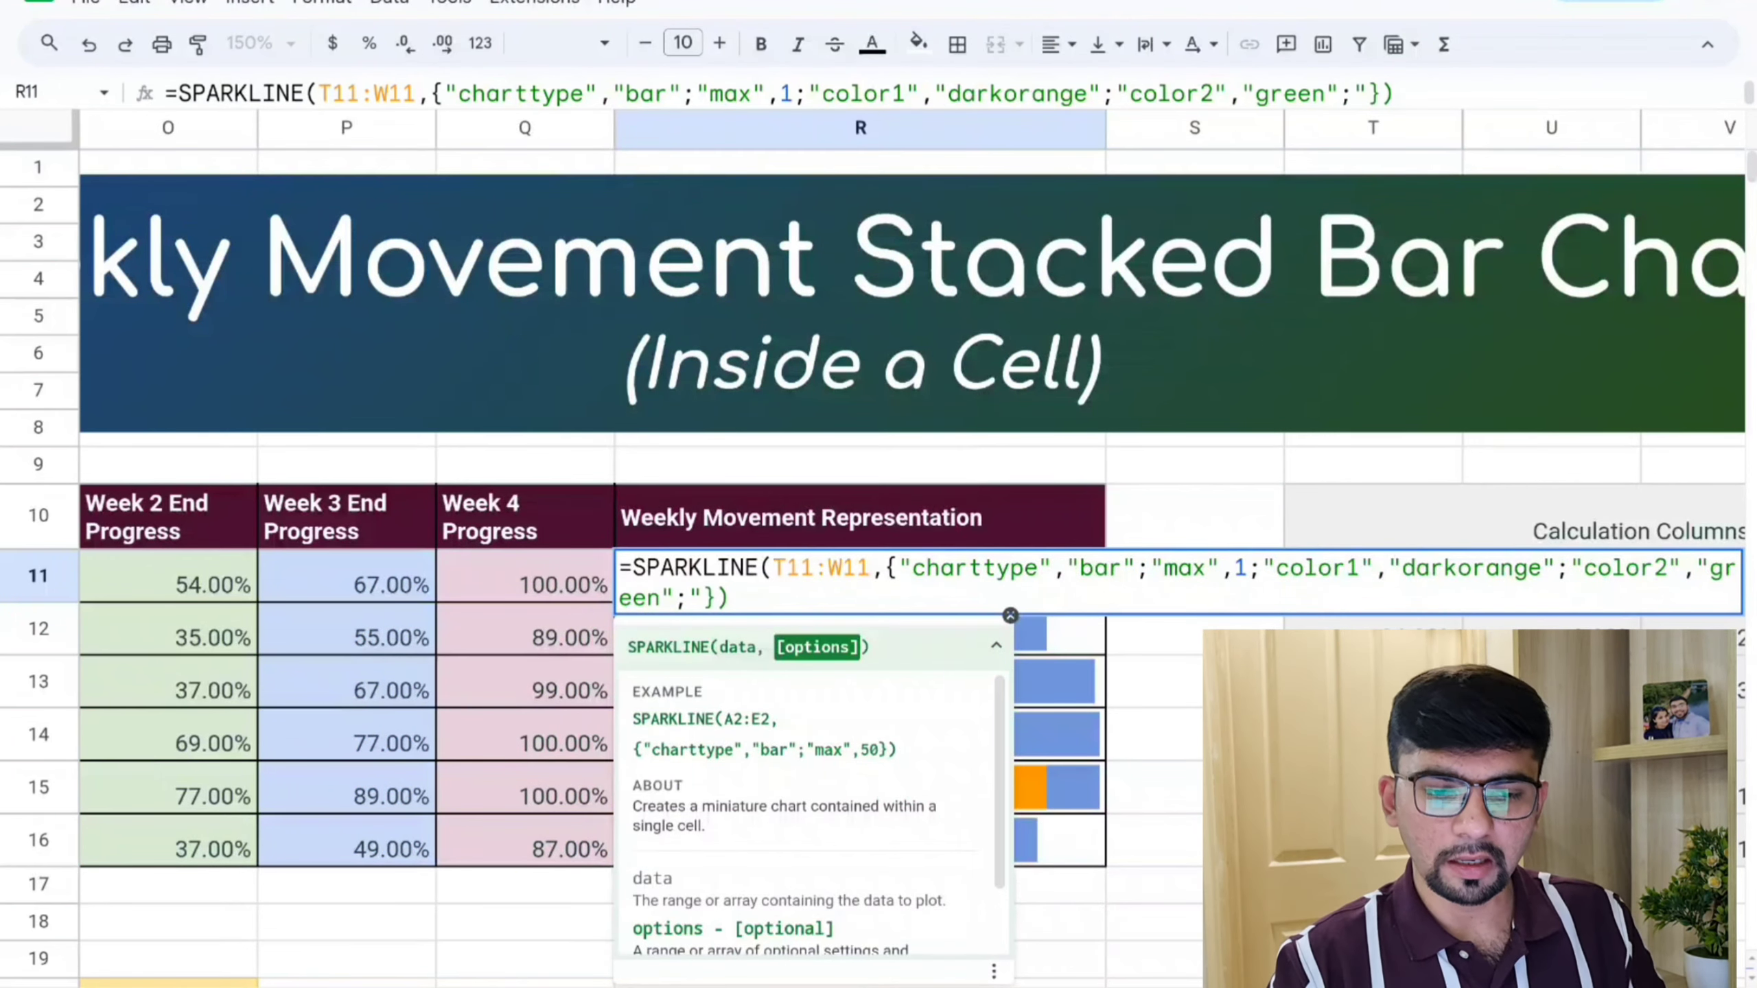
text(color)
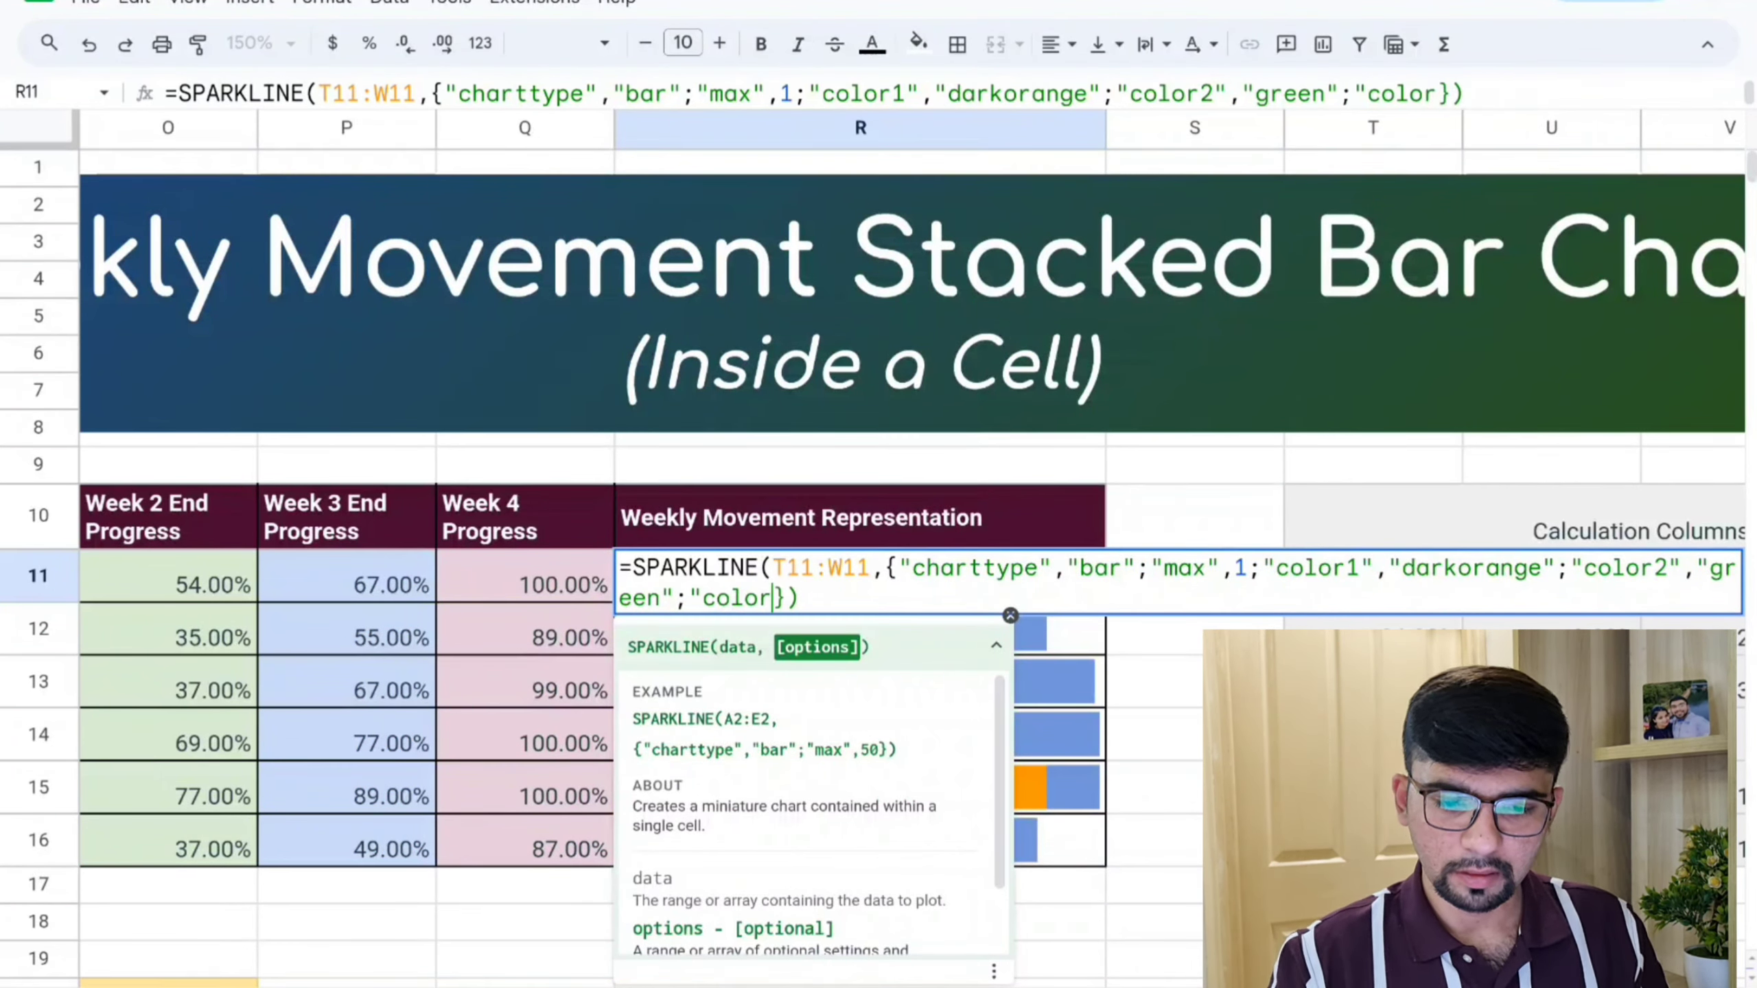
text(3")
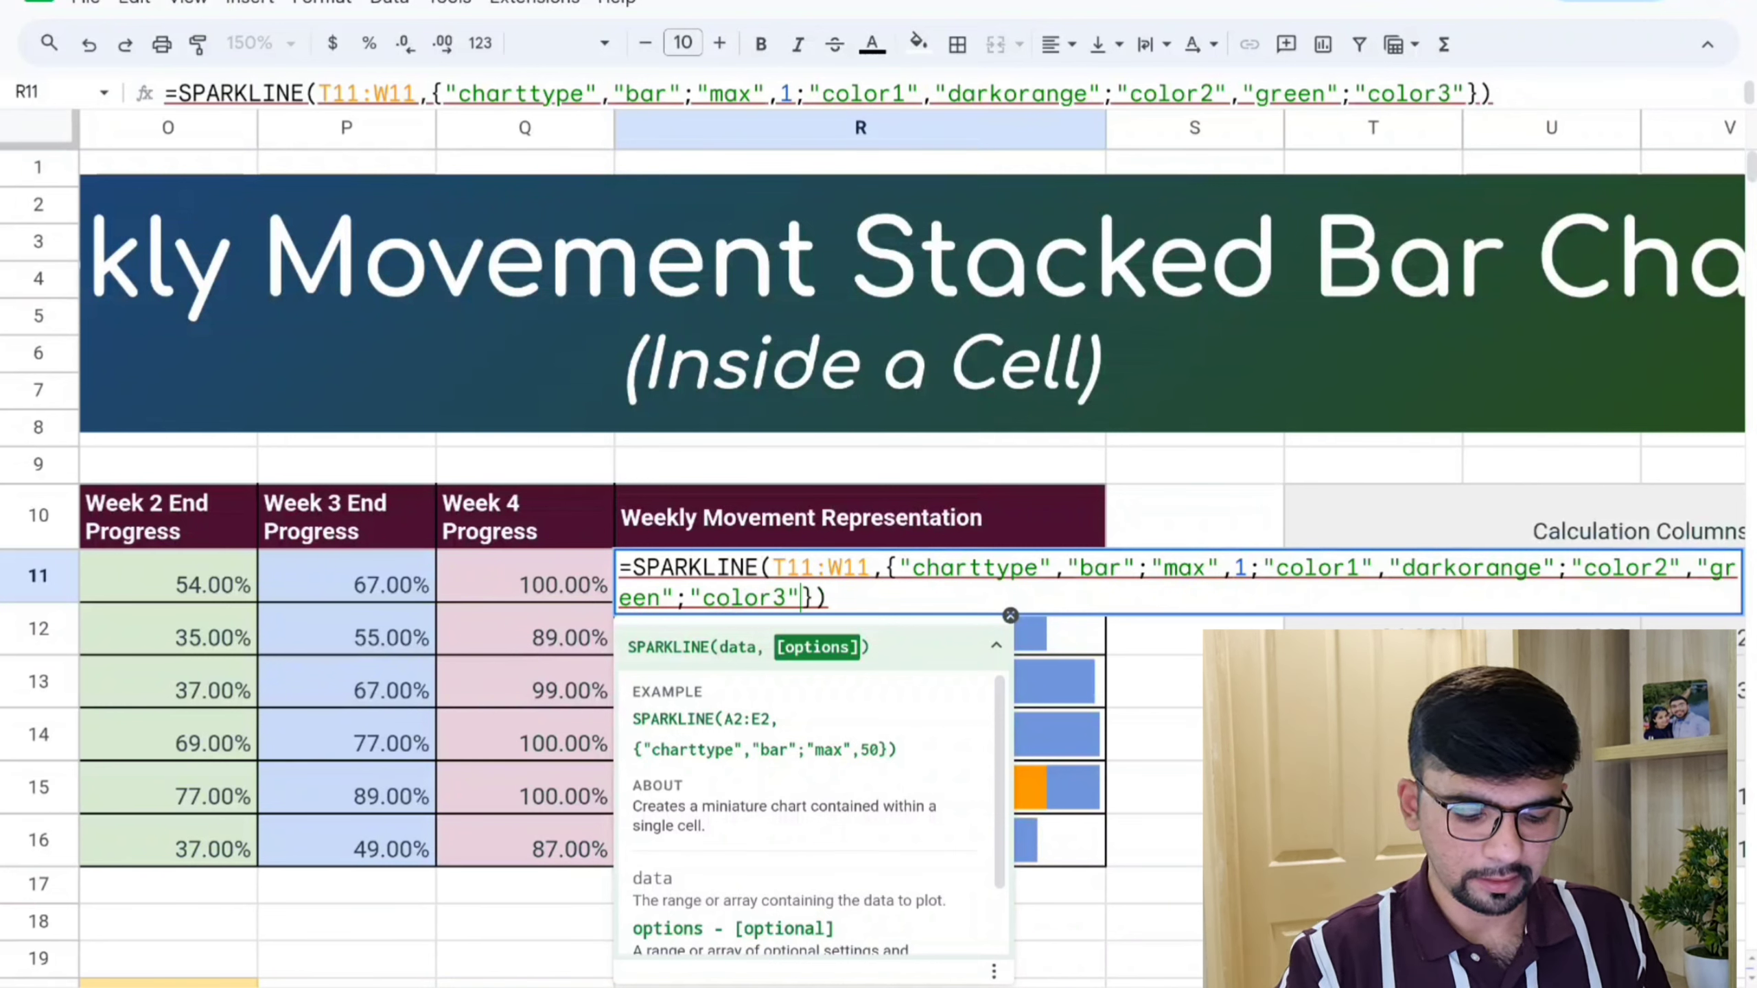
text(,"blu)
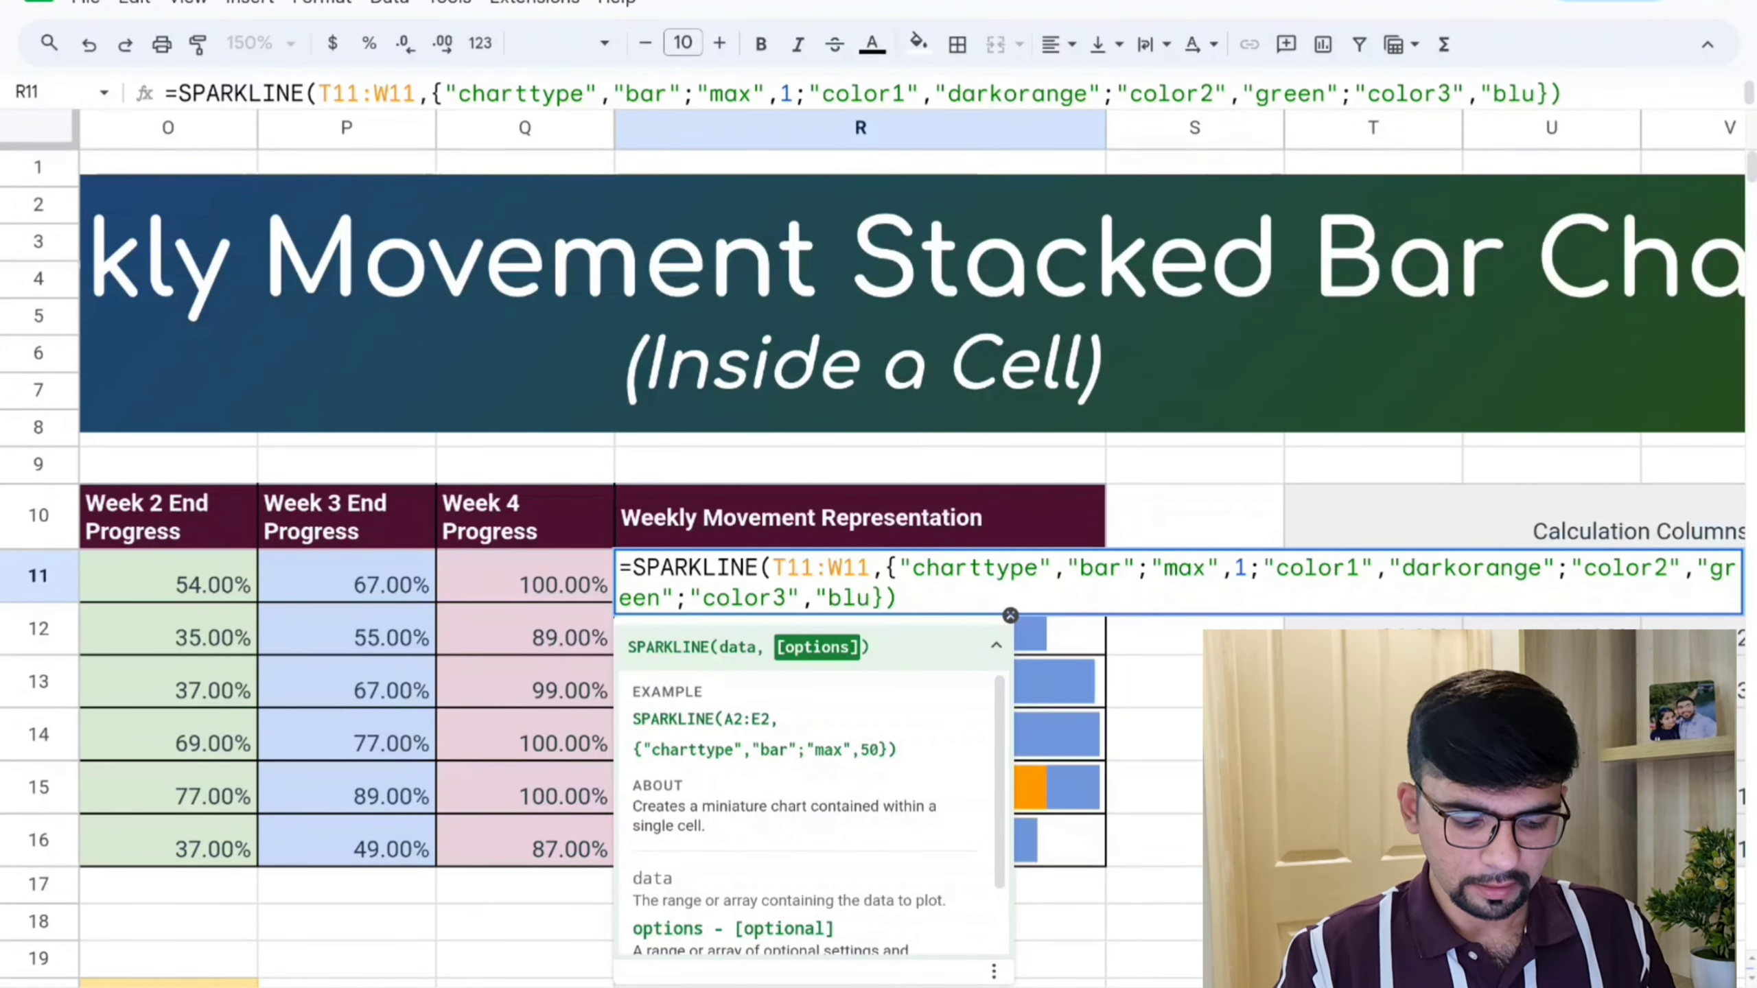
text(e")
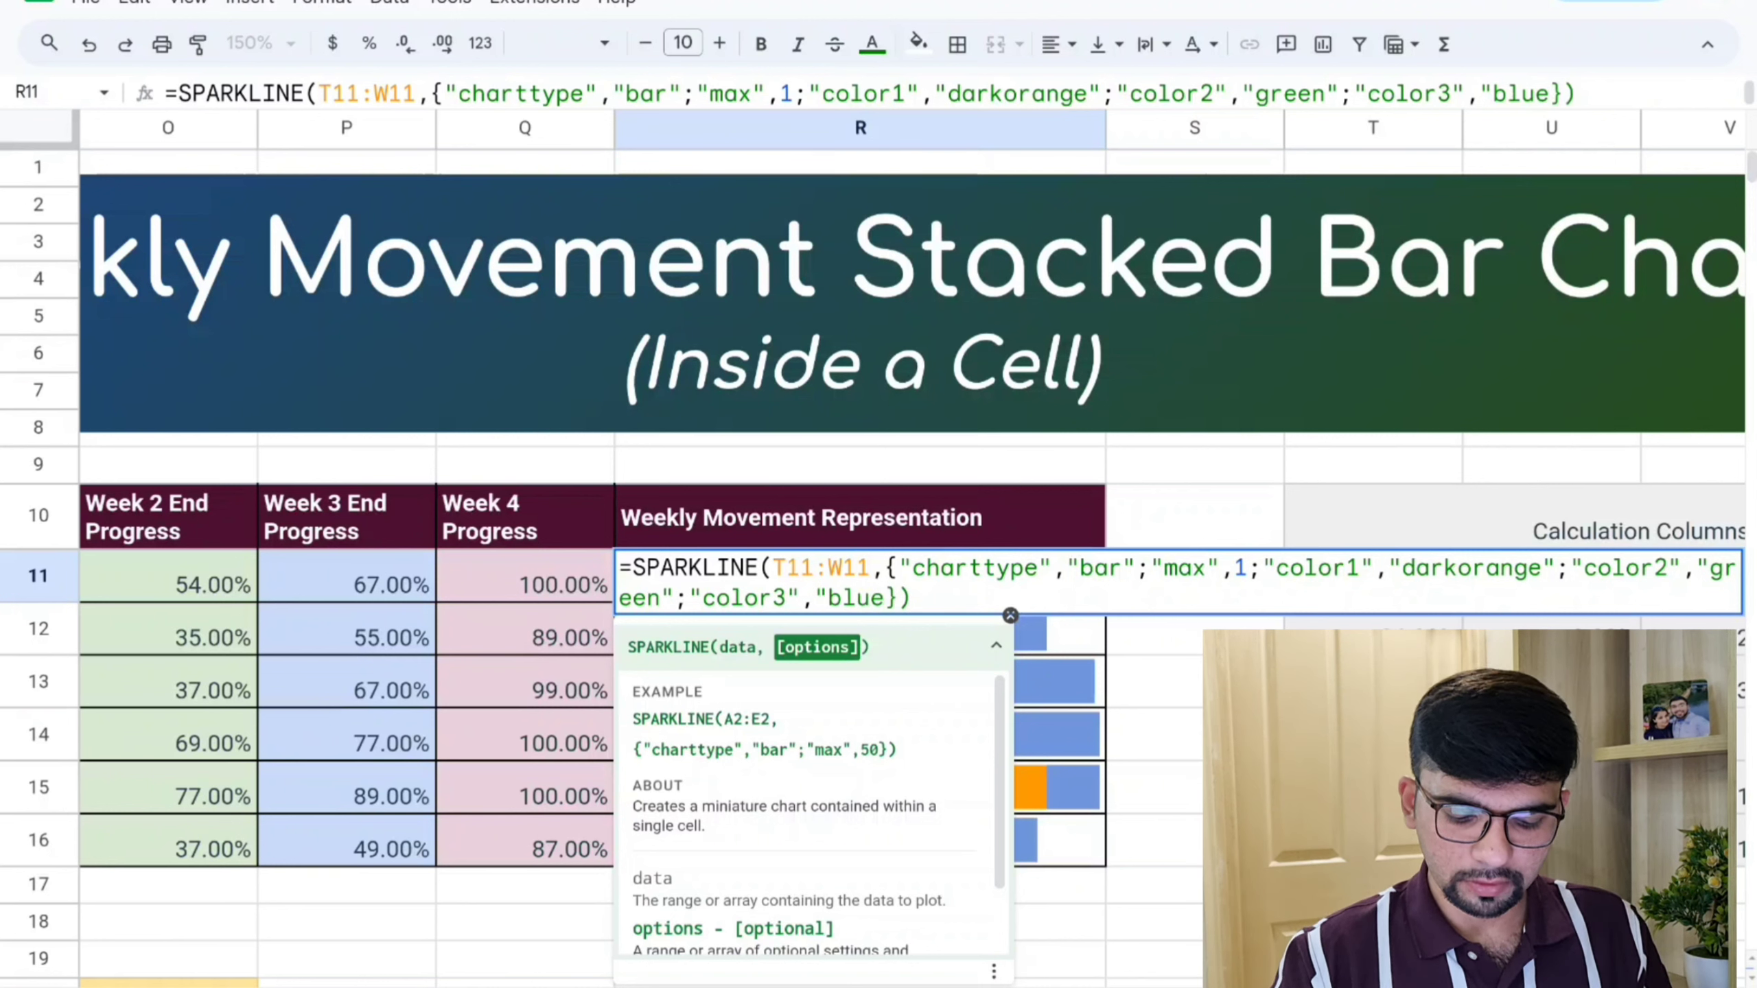
text(")
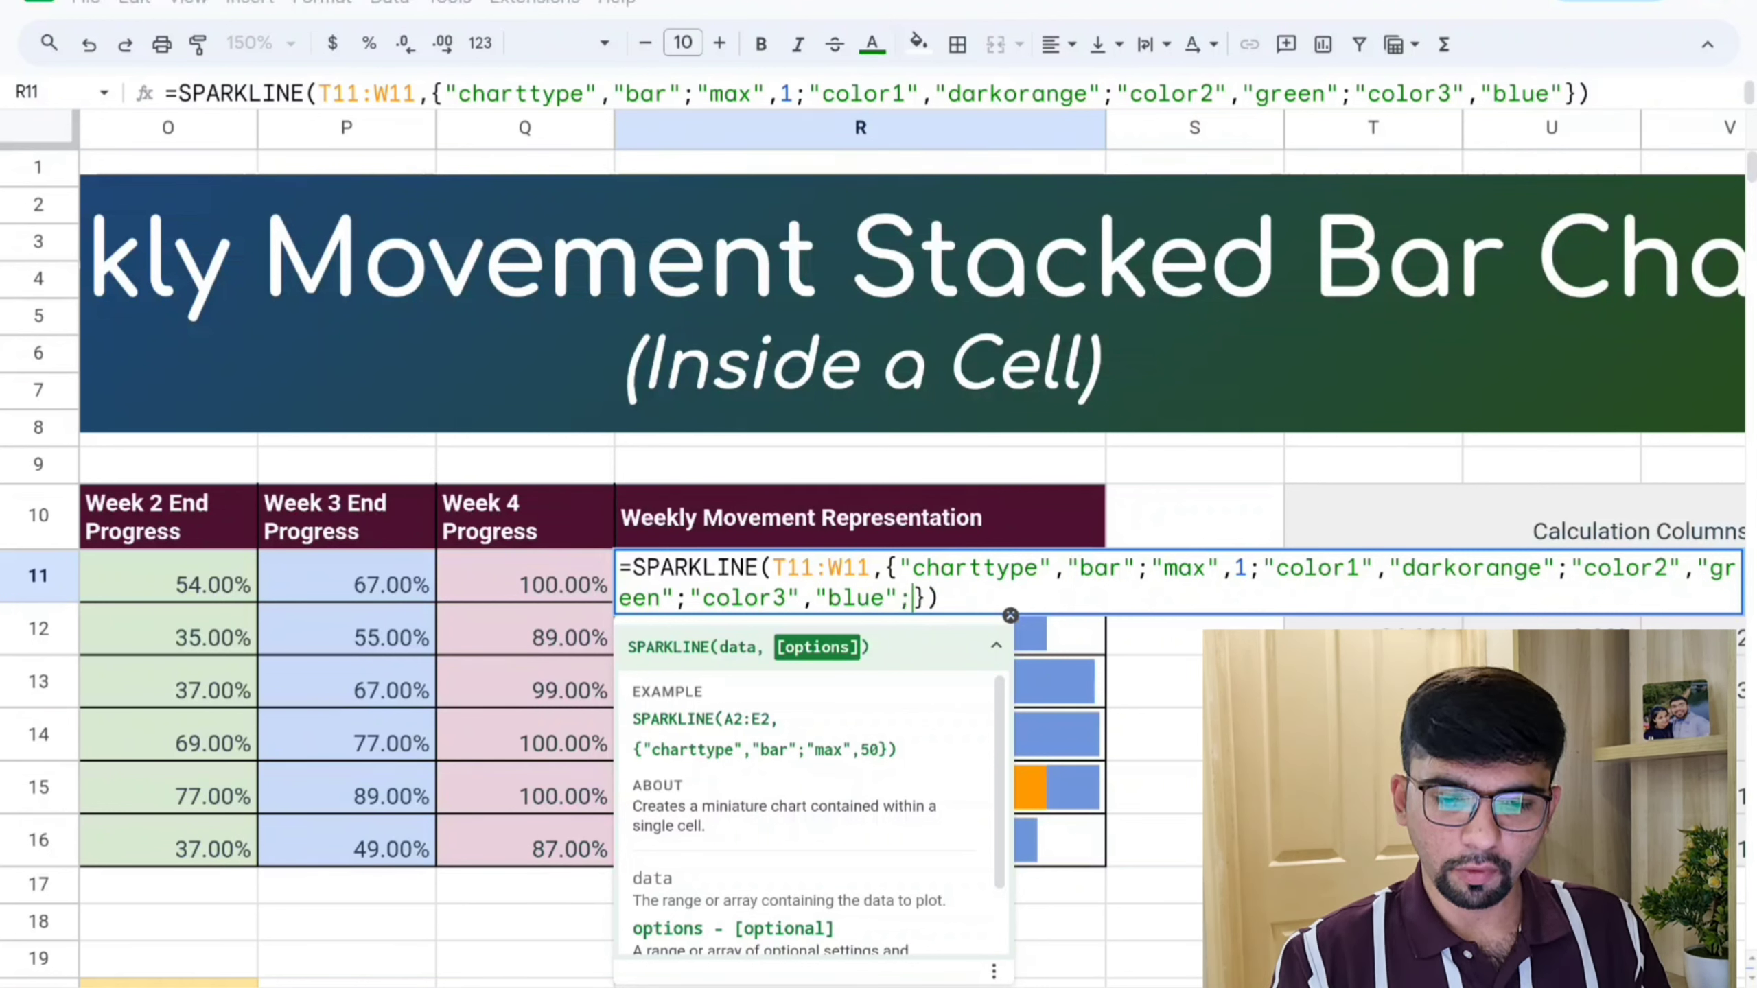
Step: Add the option "color4","purple" after the color3 option in the R11 SPARKLINE formula and enter the formula
text(;"color4")
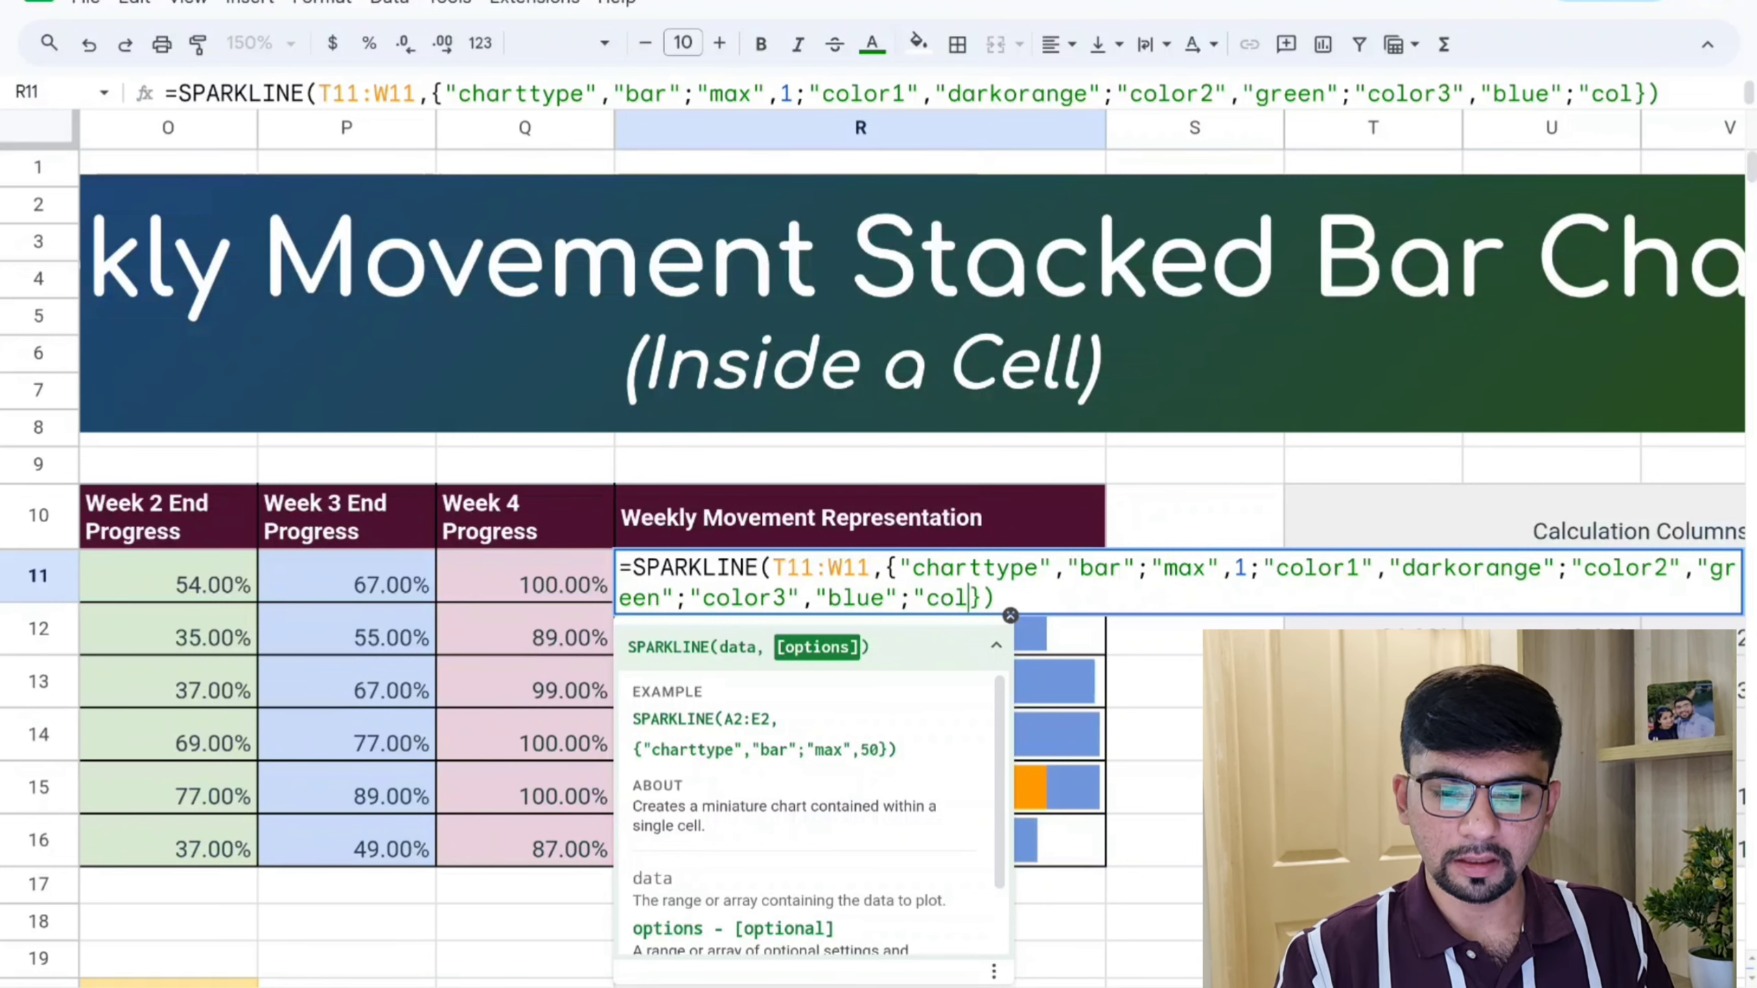
text(,")
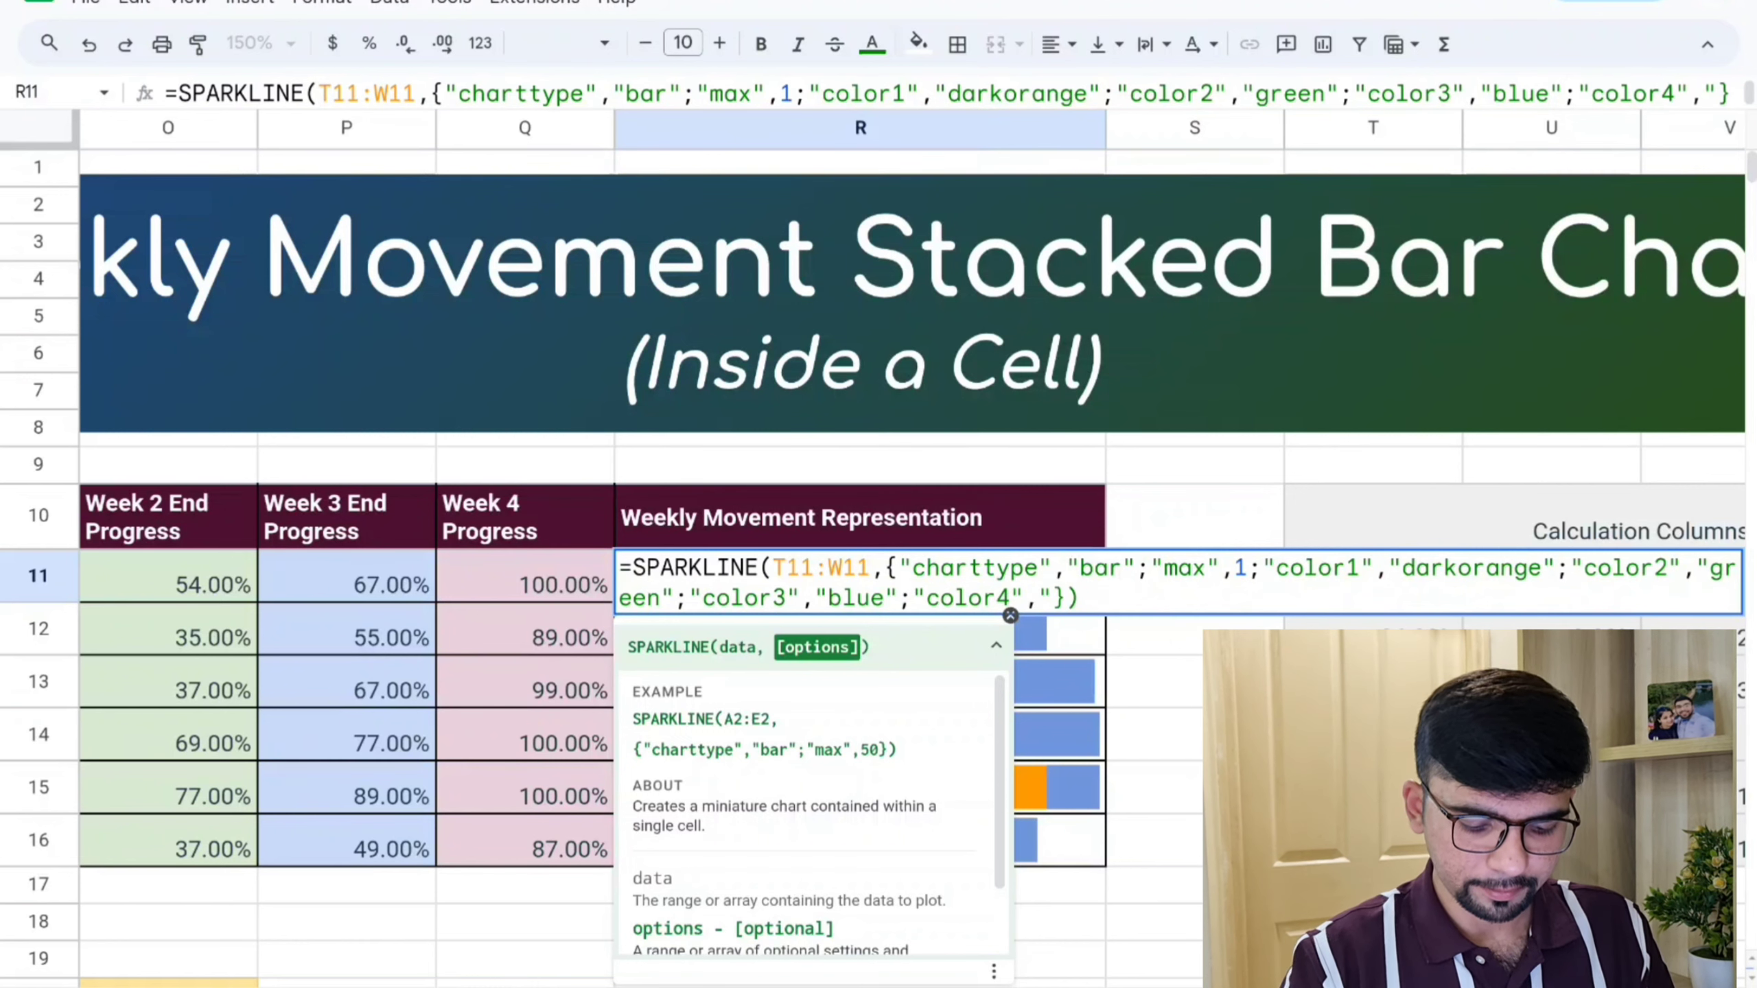
text(purple")
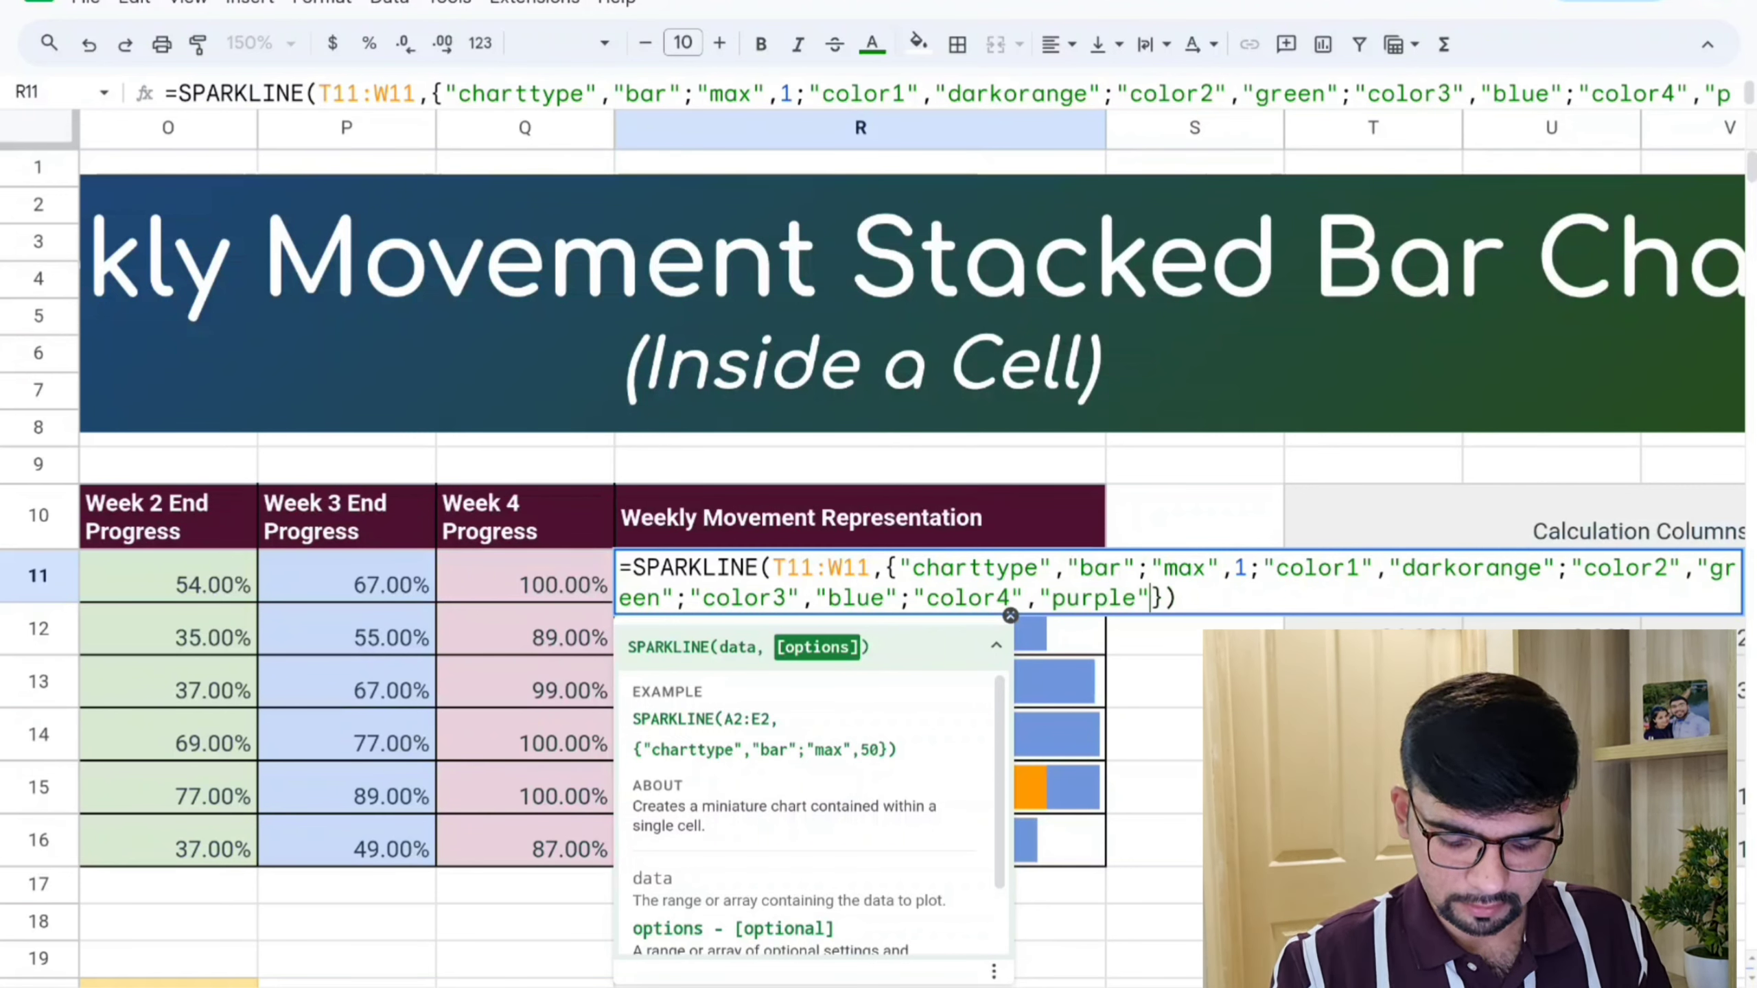
key(Return)
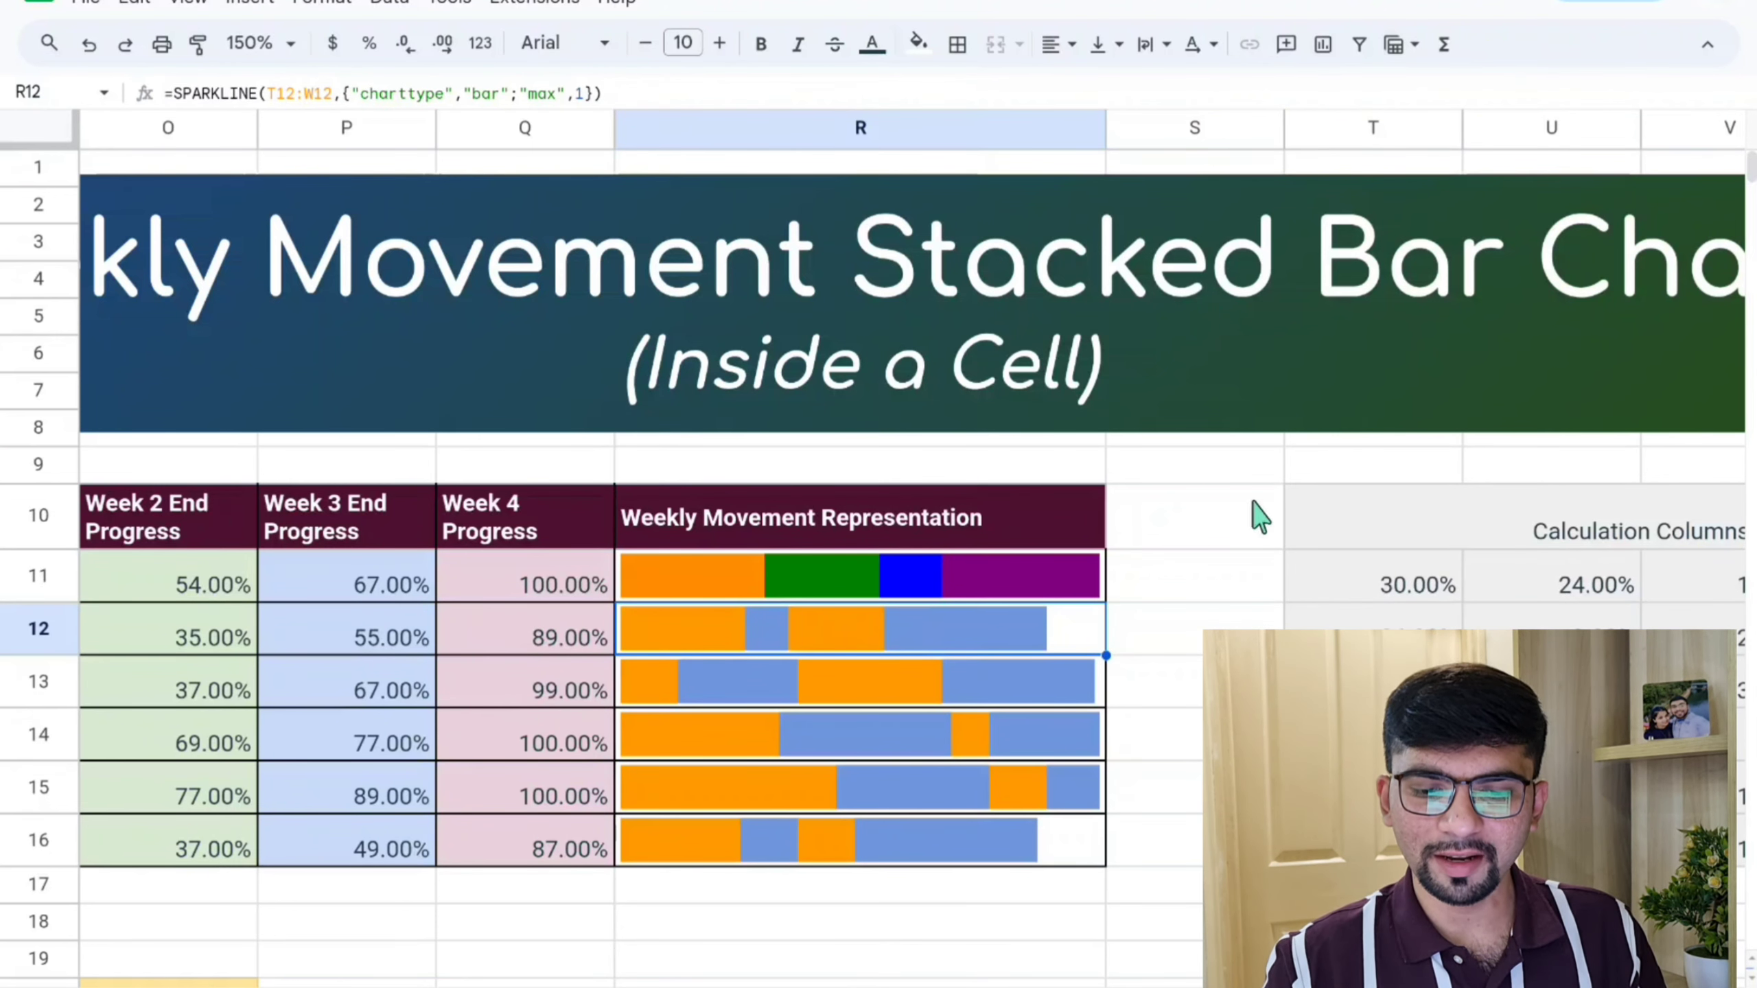
Step: Select cell R11 containing the four-color SPARKLINE formula
click(1017, 589)
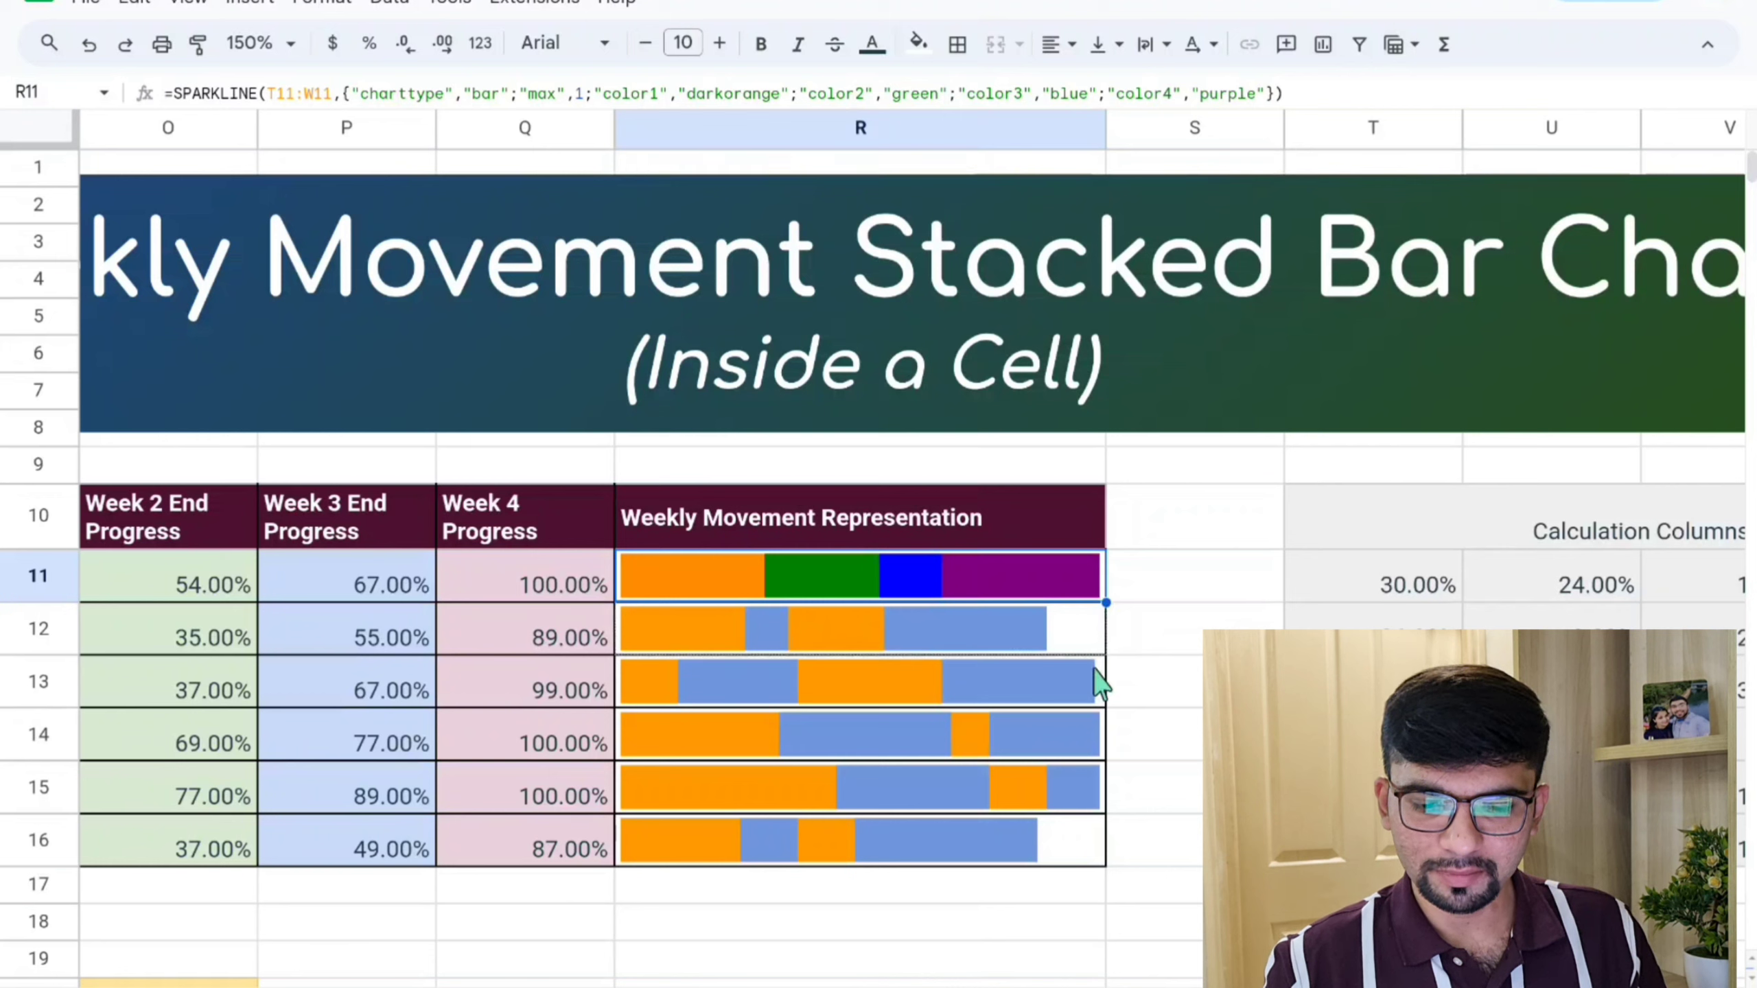